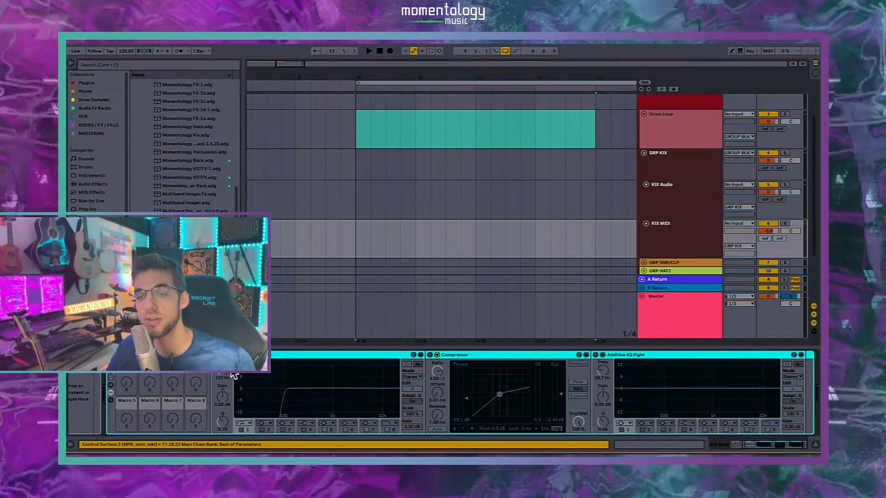
- Inspect the effects chain on the KIX Audio track and the Main Chain rack on the KIX MIDI track
click(697, 191)
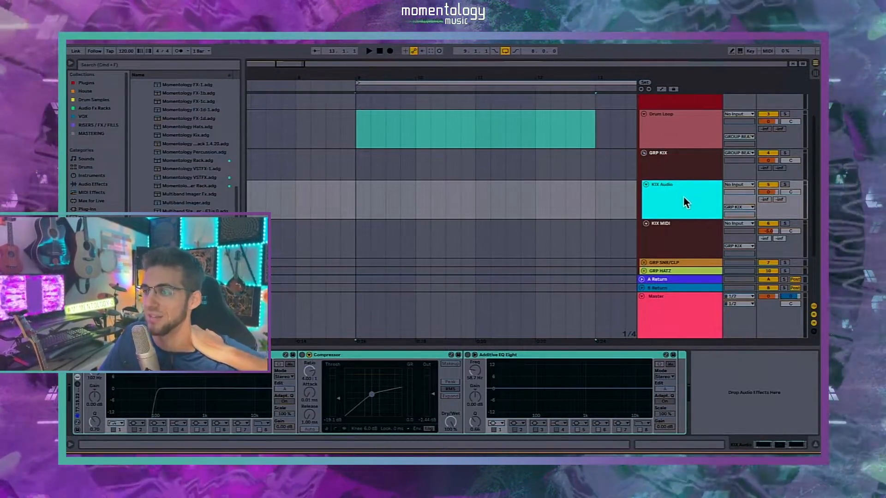
click(685, 226)
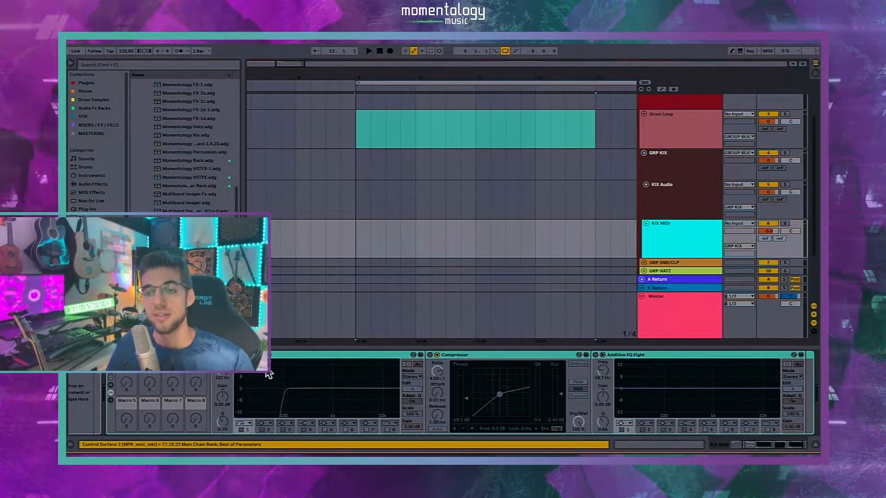
scroll(268, 370, left, 3)
click(248, 371)
click(248, 371)
click(248, 371)
click(247, 371)
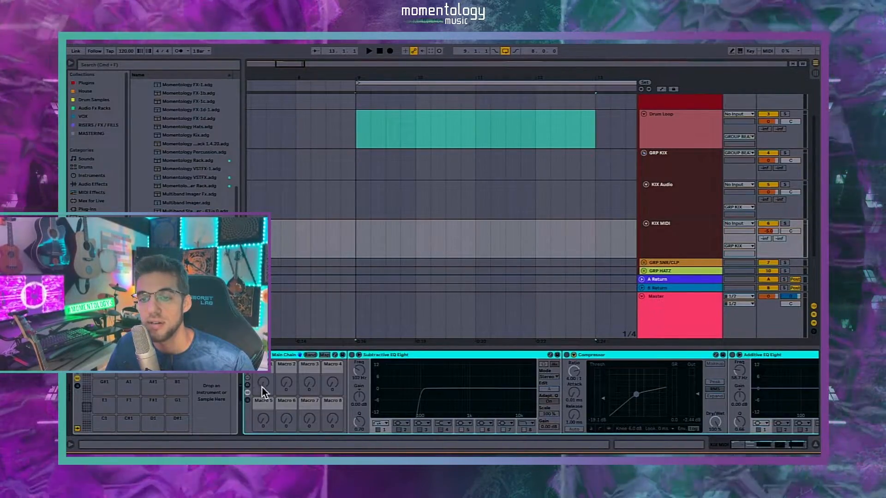
- Hide the macro controls of the Main Chain rack on the KIX MIDI track
click(262, 387)
click(248, 371)
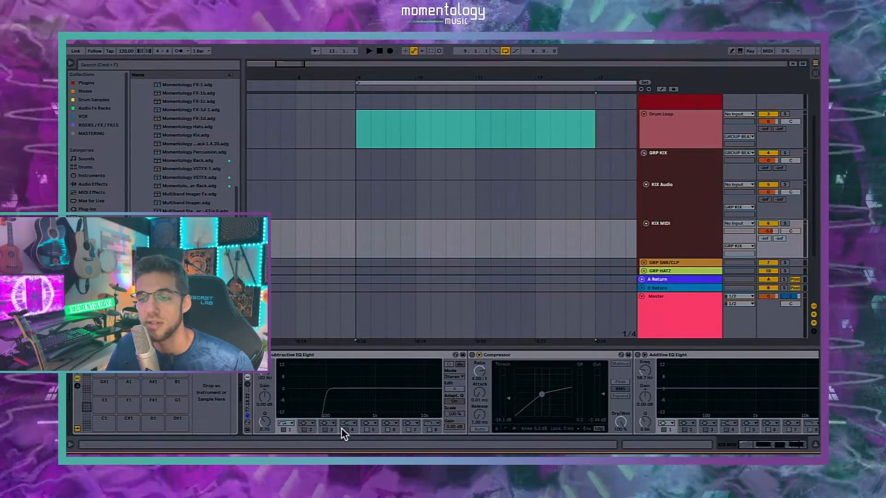
click(248, 371)
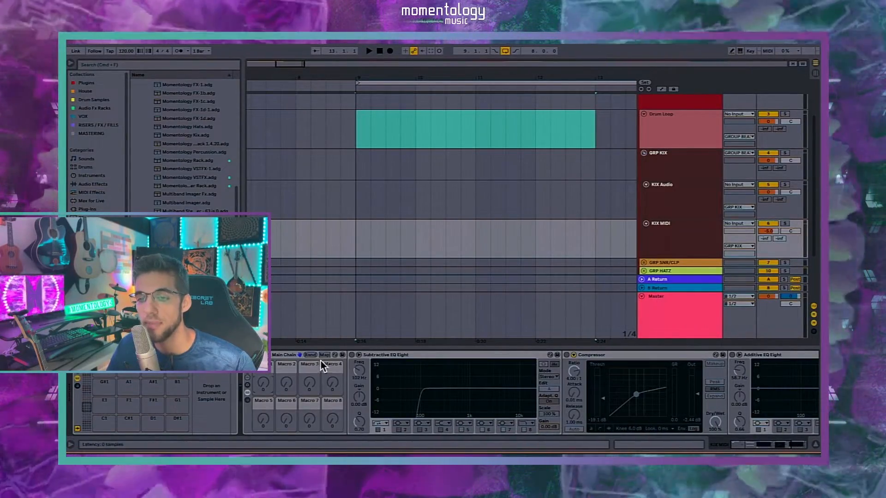
click(275, 357)
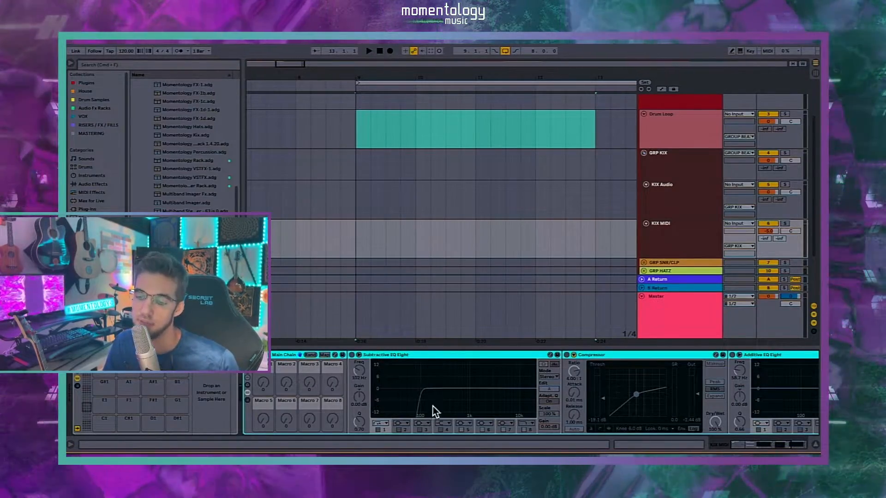
click(422, 389)
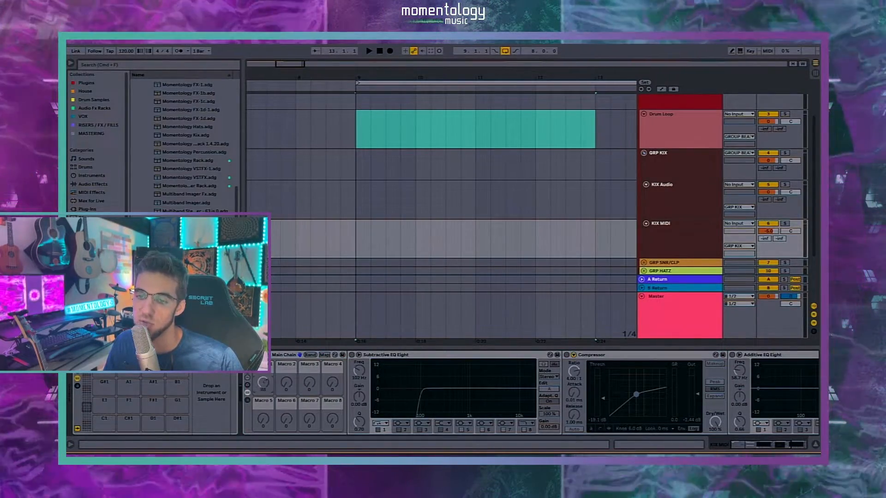
click(247, 371)
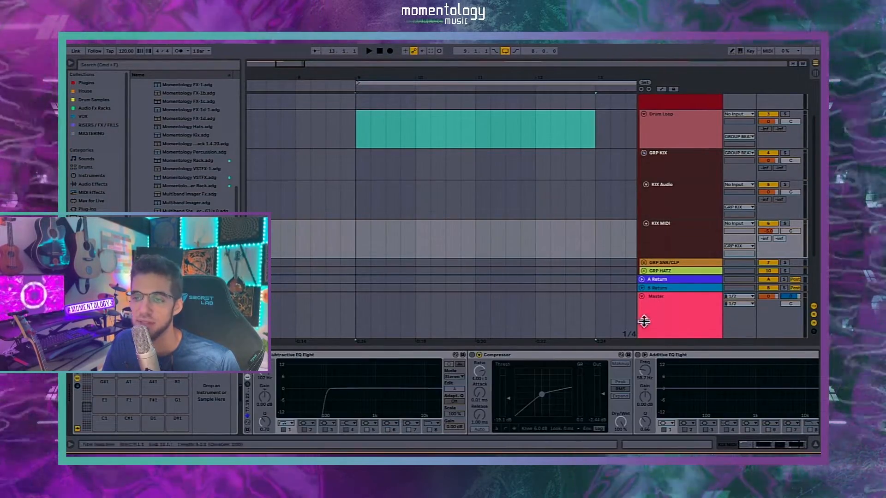
- Copy the Main Chain rack from KIX MIDI, unfold GRP SNR/CLP and paste the rack onto SNR/CLP Audio
click(693, 236)
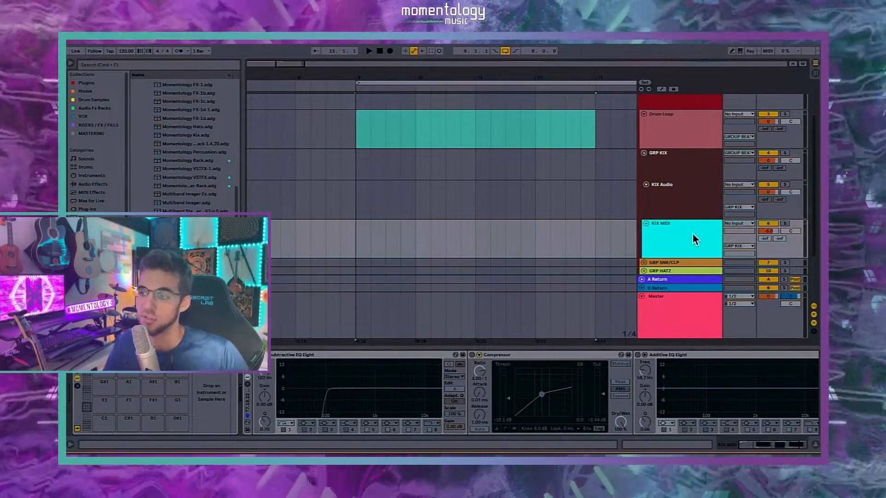
scroll(686, 232, down, 2)
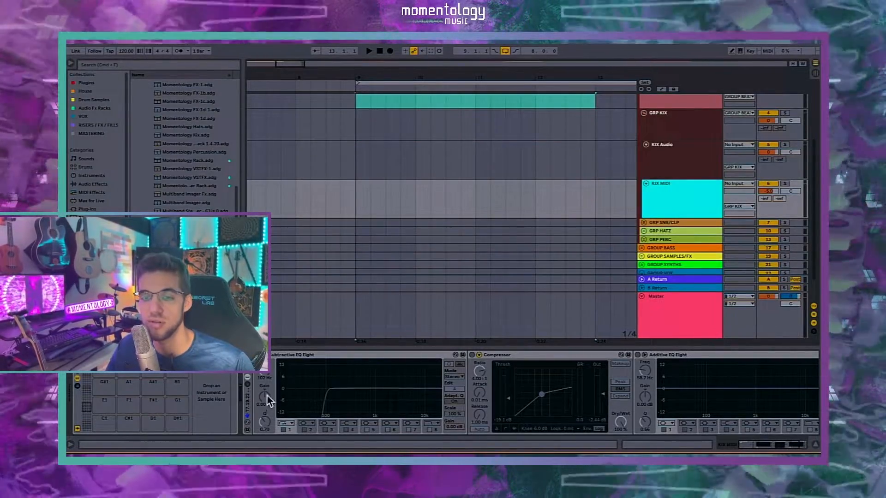
click(248, 403)
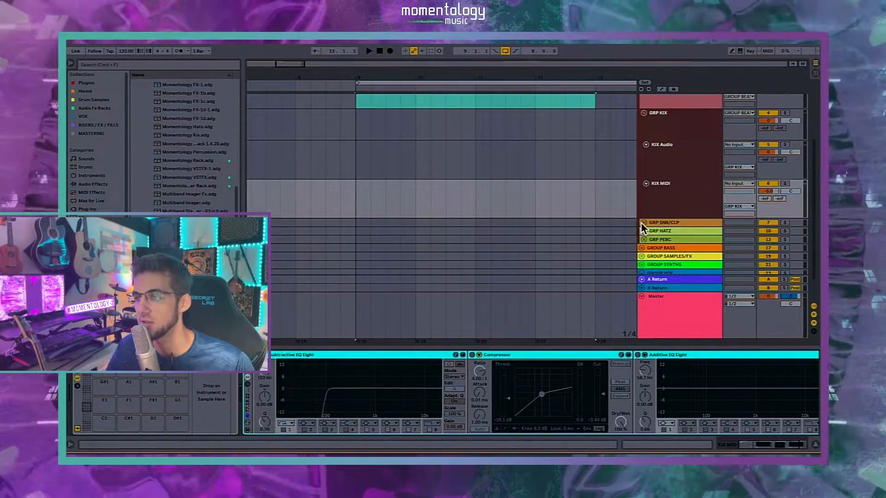
click(642, 223)
click(665, 239)
scroll(665, 238, down, 1)
click(665, 244)
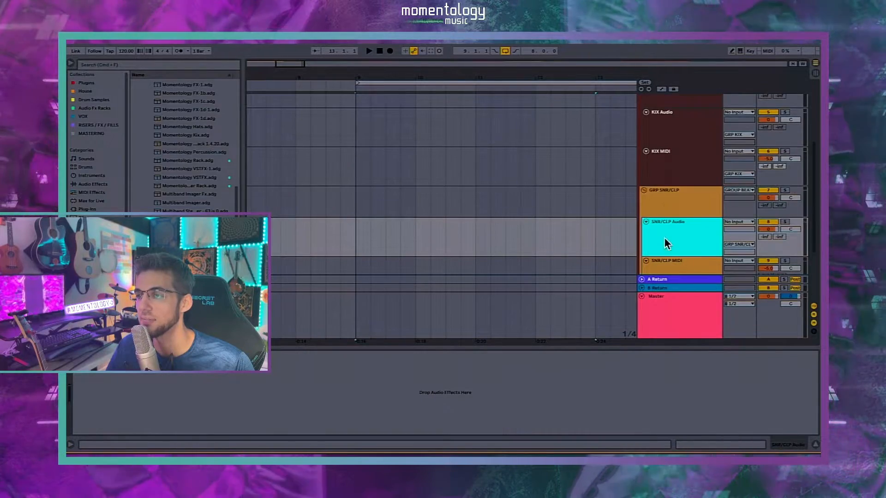
click(580, 405)
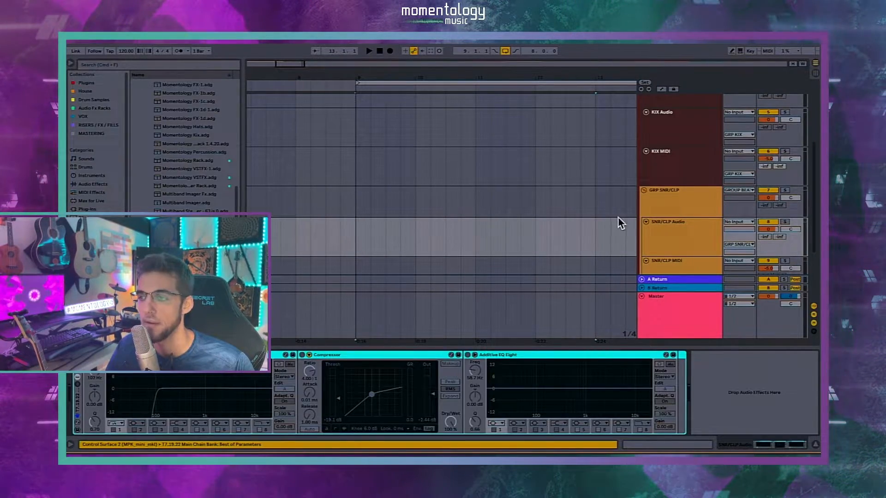
- Turn on the rack on SNR/CLP Audio and raise the Subtractive EQ Eight's low cut to about 250 Hz
scroll(690, 240, down, 2)
click(643, 215)
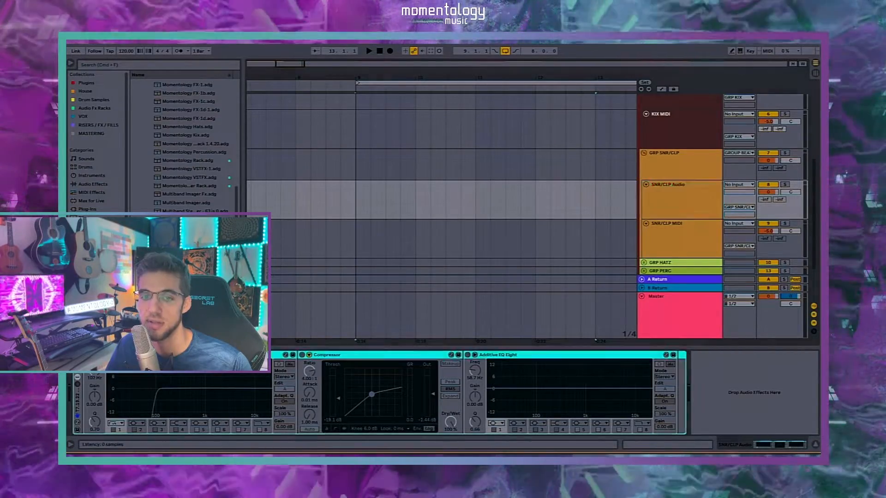
click(77, 355)
click(675, 203)
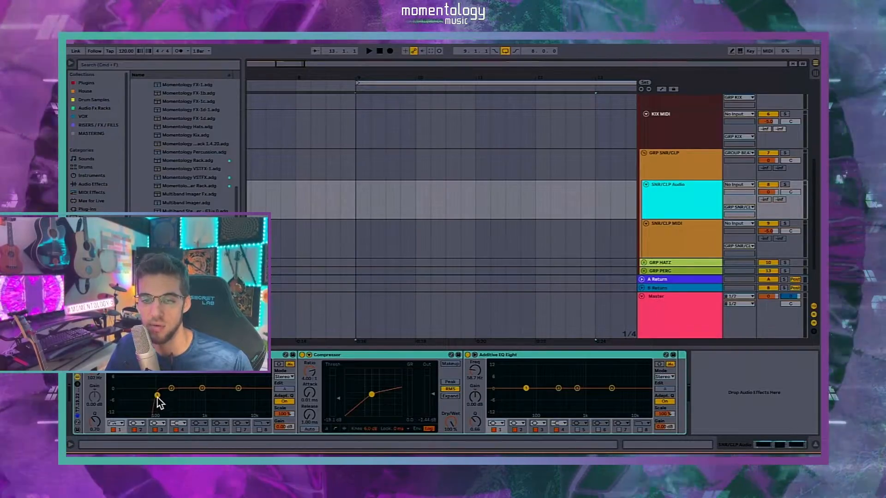
drag(158, 397, 162, 398)
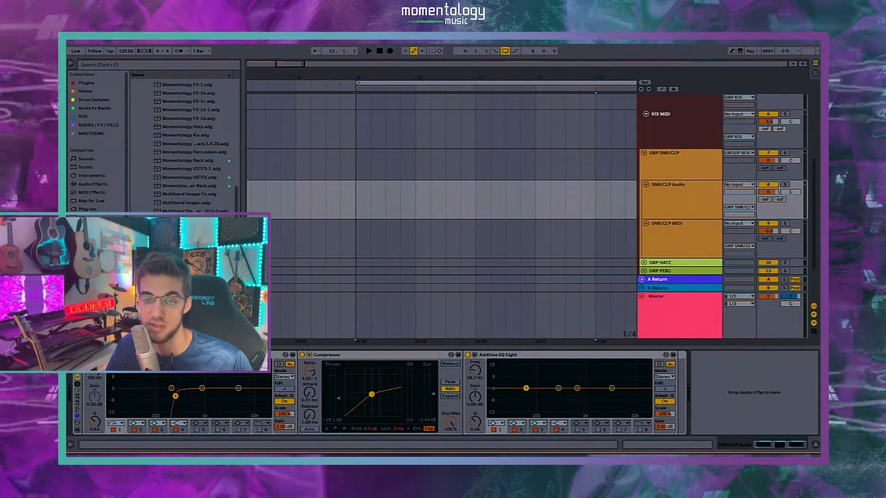
double_click(180, 379)
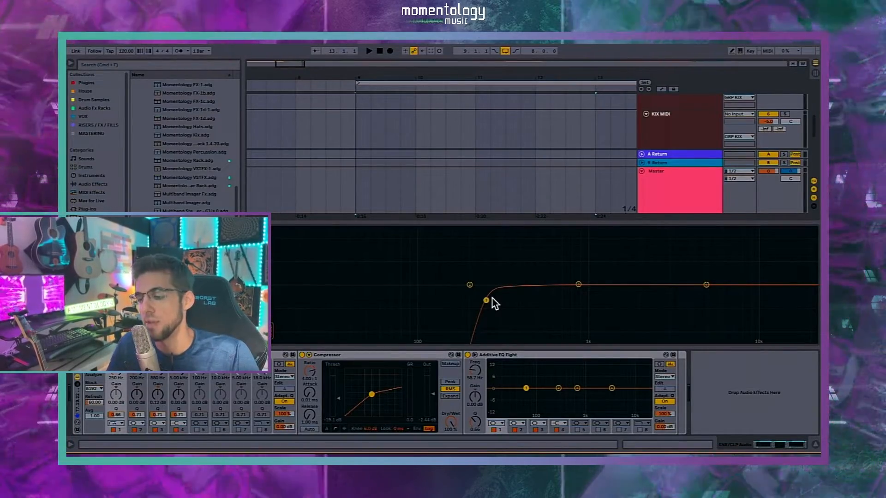
double_click(502, 271)
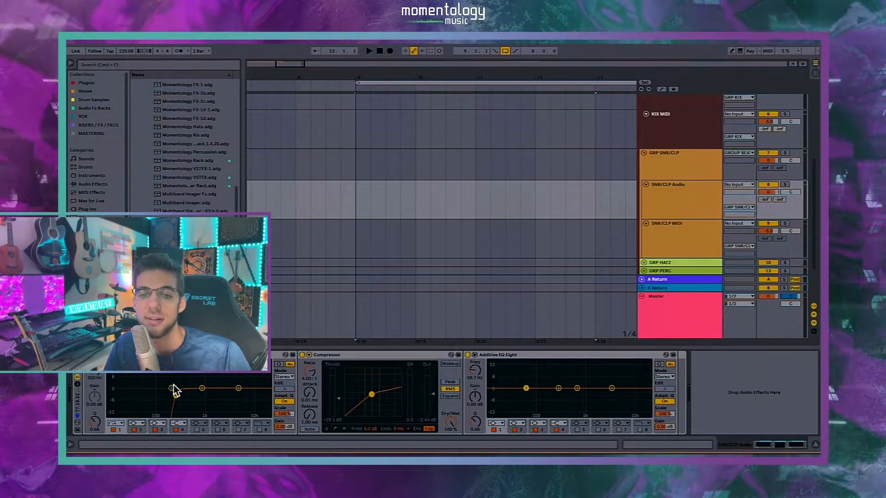
- Deactivate the rack on SNR/CLP Audio and paste a copy of it onto the SNR/CLP MIDI track
drag(170, 388, 176, 396)
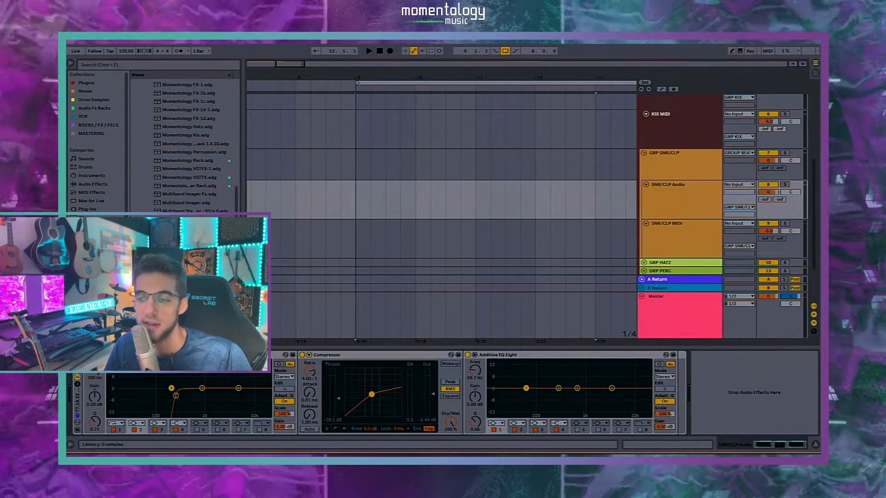
click(77, 397)
key(0)
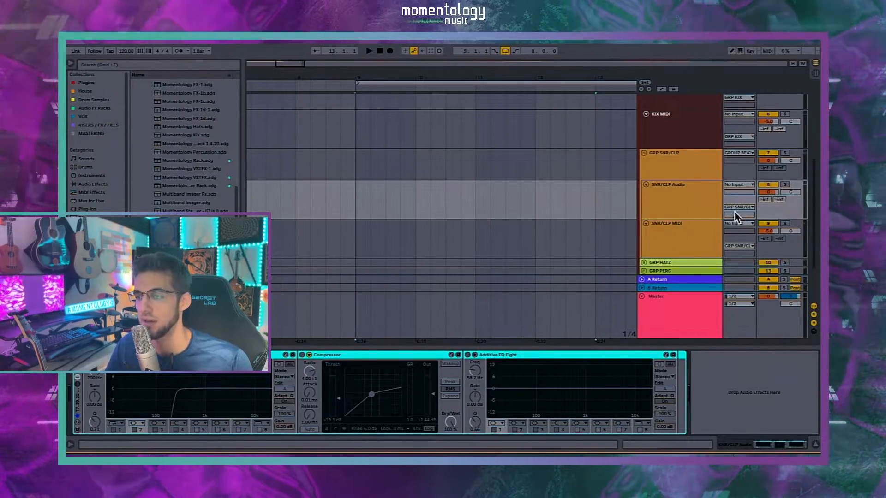
click(692, 234)
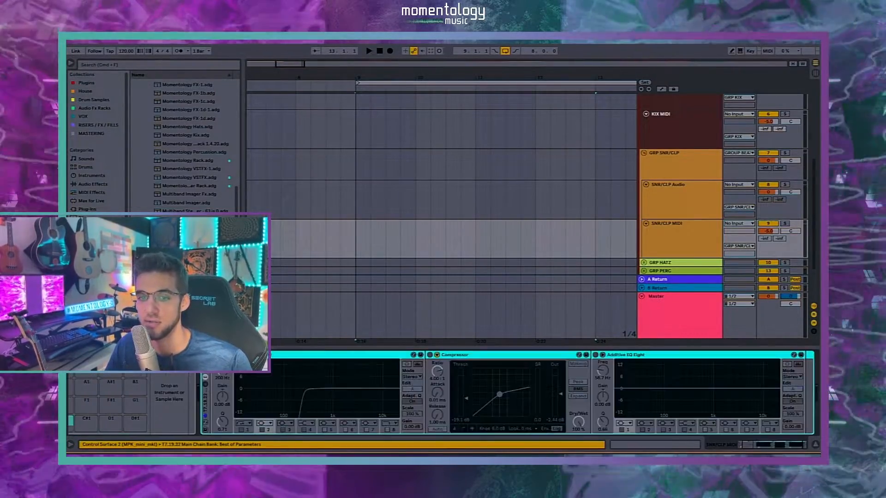
click(271, 377)
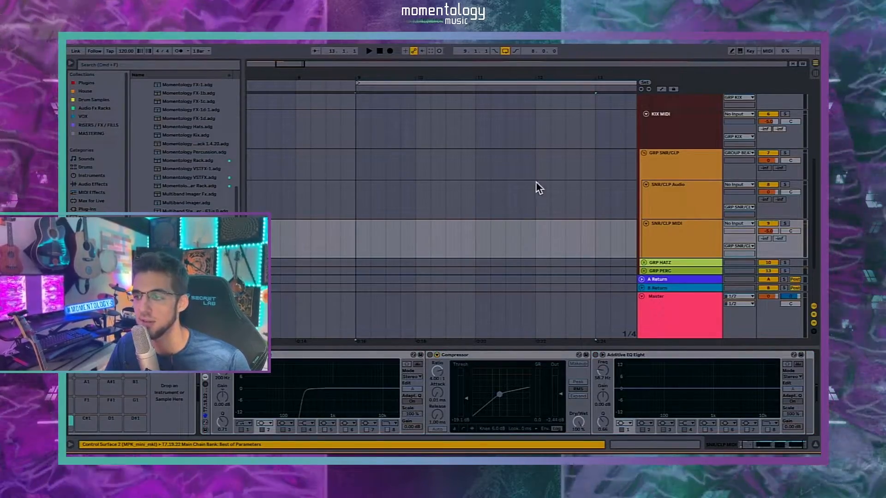
scroll(212, 378, left, 2)
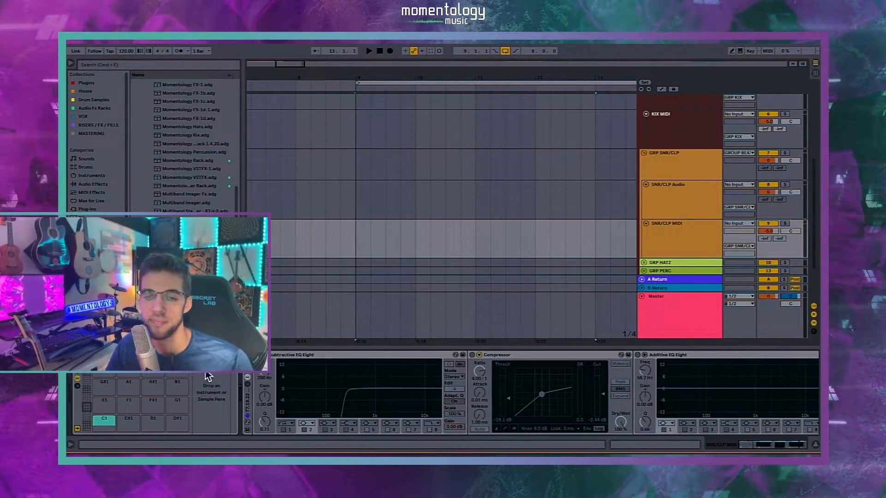
- Paste the active rack onto the audio track in GRP HATZ and raise its subtractive low cut to about 516 Hz
click(675, 261)
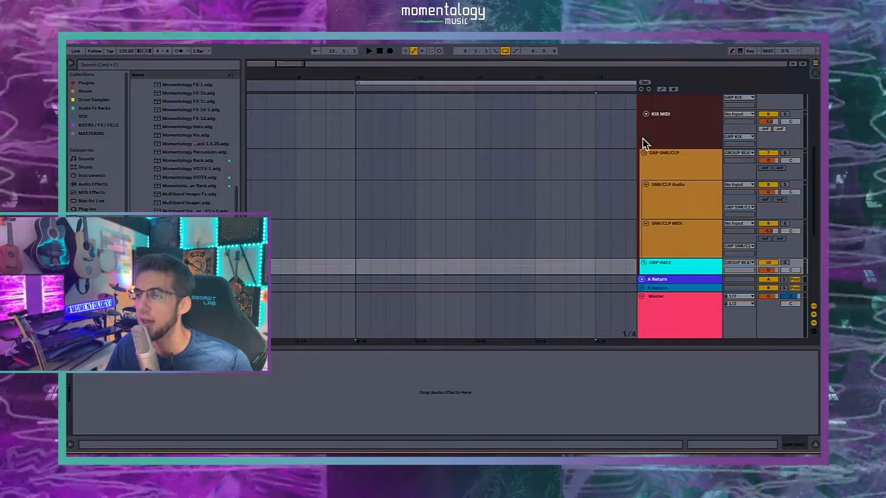
click(644, 153)
click(667, 193)
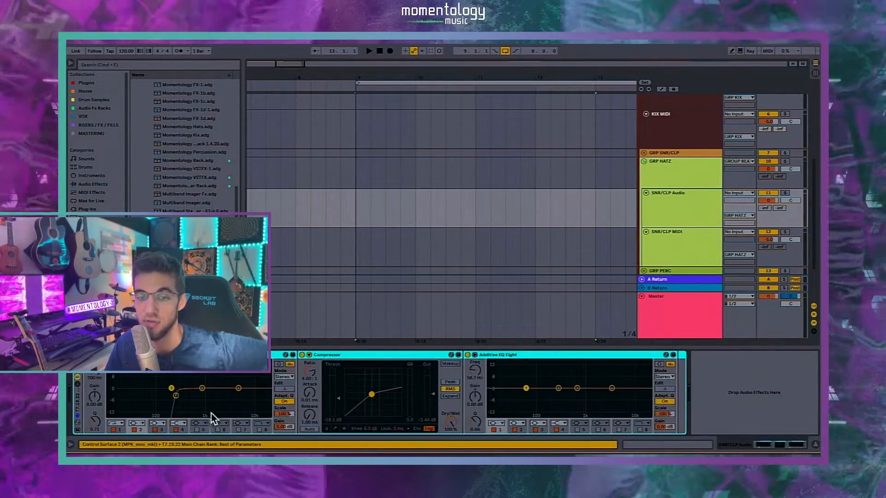
drag(176, 396, 190, 396)
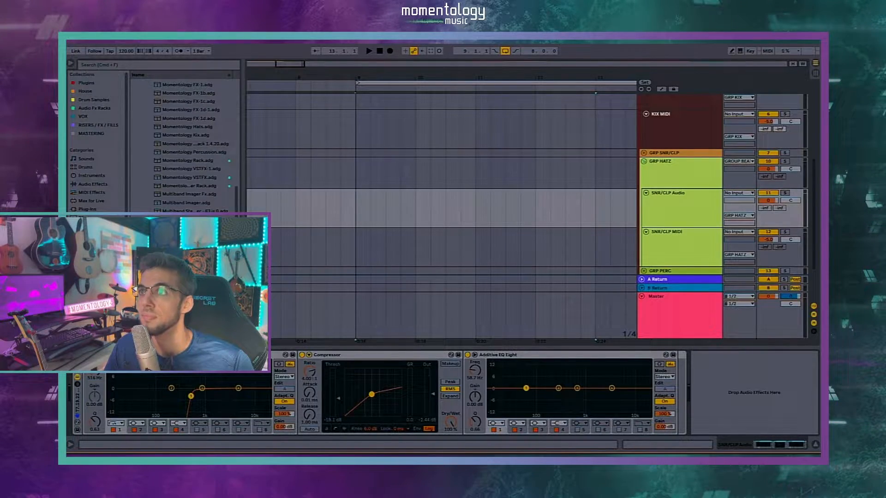
- Place the ah2_drum_120_tight_hats loop at bar 9 on the GRP HATZ audio track and start playback
drag(376, 148, 365, 207)
key(space)
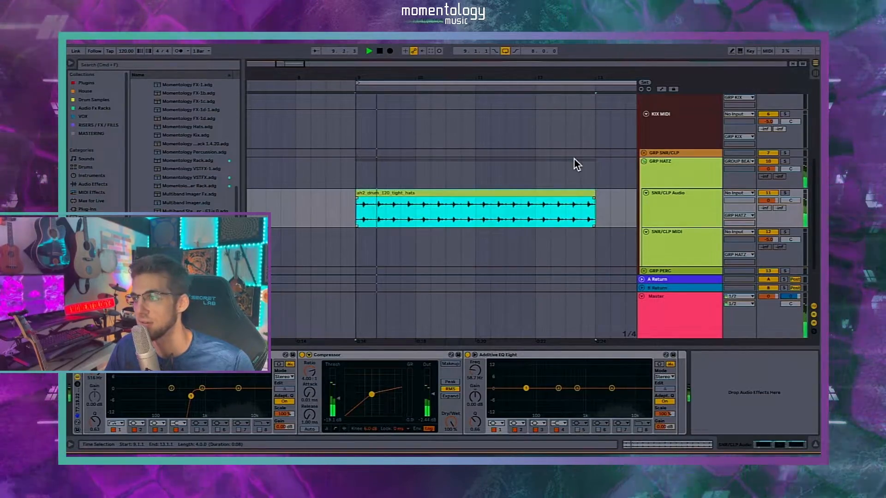
click(674, 212)
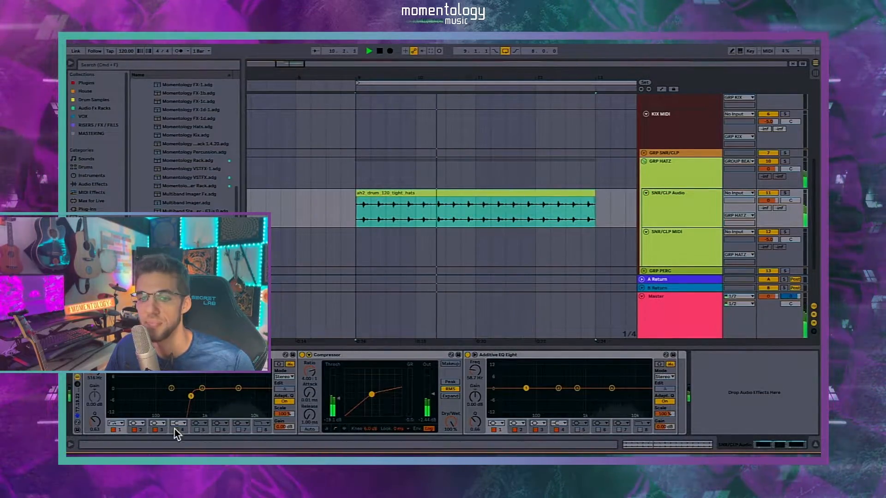
- Try a band 4 cut of about 2 dB near 4.7 kHz and a low cut at about 27 Hz in the hats' Subtractive EQ Eight
click(240, 381)
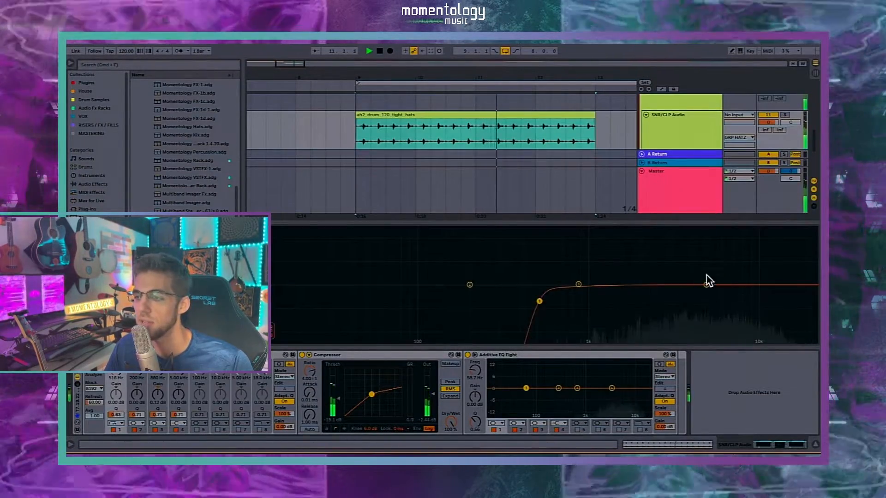
drag(706, 278, 701, 296)
drag(539, 301, 322, 301)
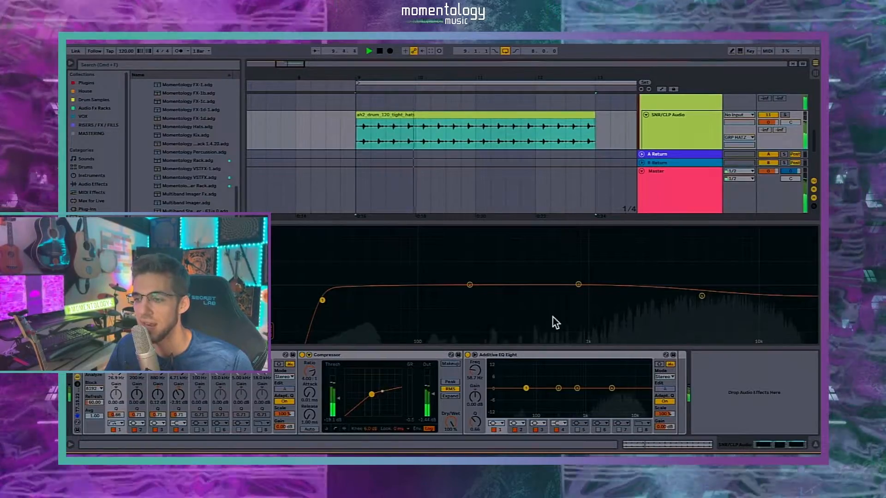
- Set the hats' low cut to about 482 Hz, move band 4 to about 7.64 kHz, and flatten the gains of bands 3 and 4
drag(702, 296, 739, 283)
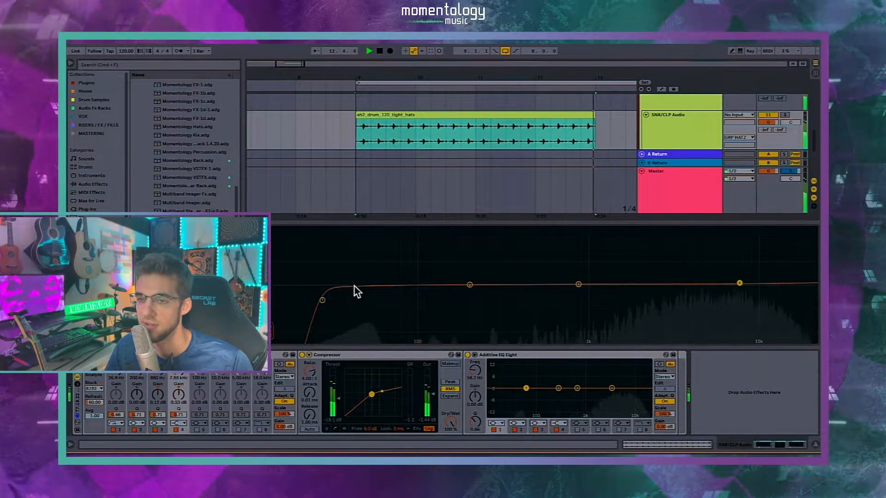
drag(323, 300, 526, 303)
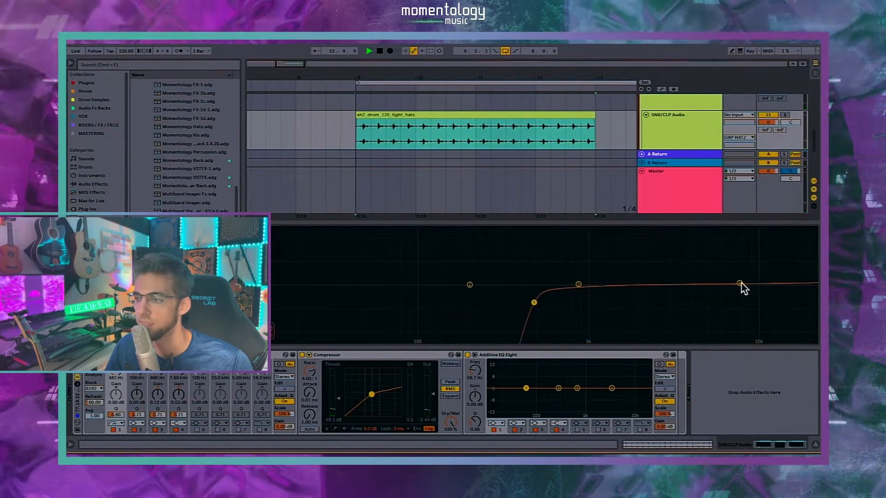
drag(737, 284, 733, 289)
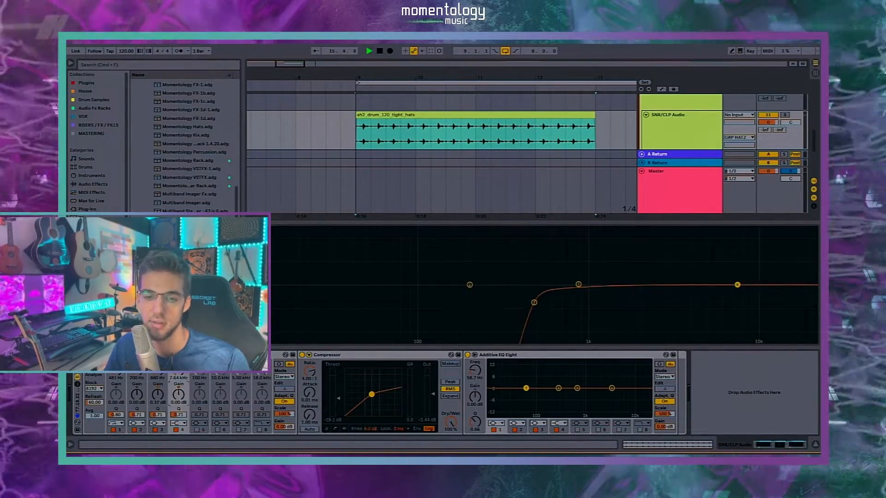
double_click(157, 394)
double_click(506, 275)
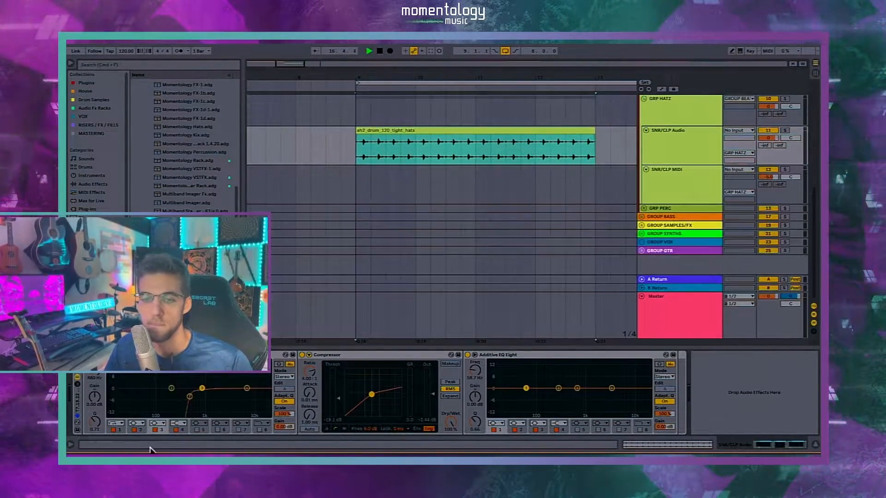
click(668, 136)
click(216, 391)
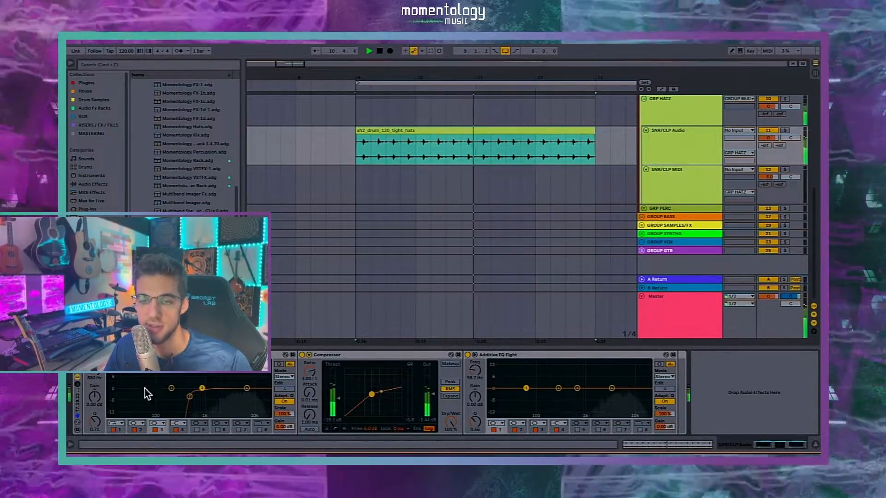
- Stop playback and deactivate the ah2_drum_120_tight_hats clip on the GRP HATZ audio track
key(space)
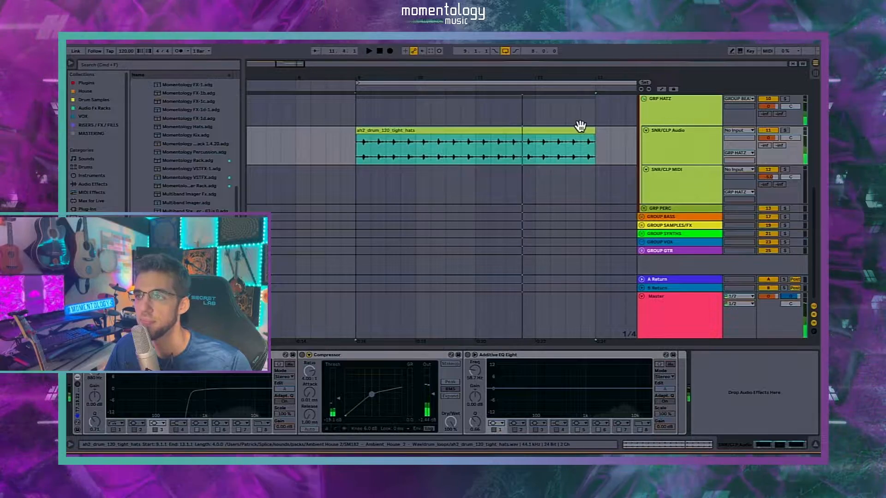
click(580, 125)
scroll(584, 143, up, 10)
scroll(583, 143, down, 4)
scroll(583, 143, down, 2)
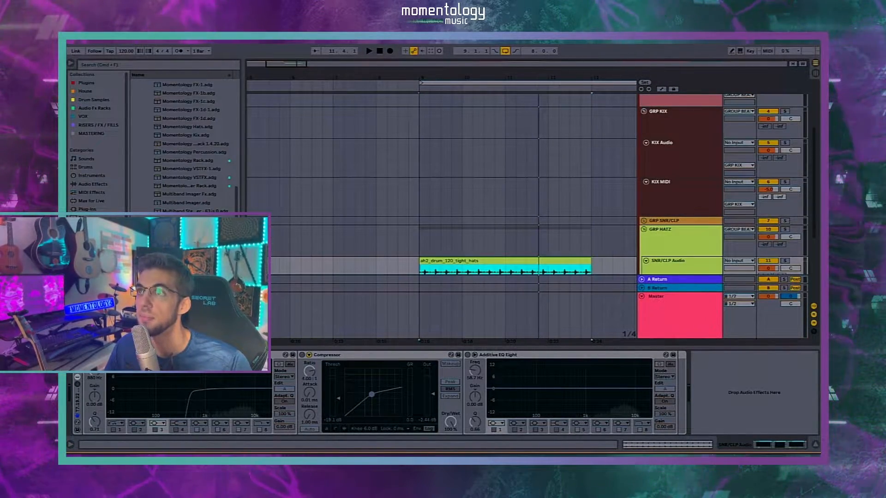
scroll(552, 207, down, 2)
key(0)
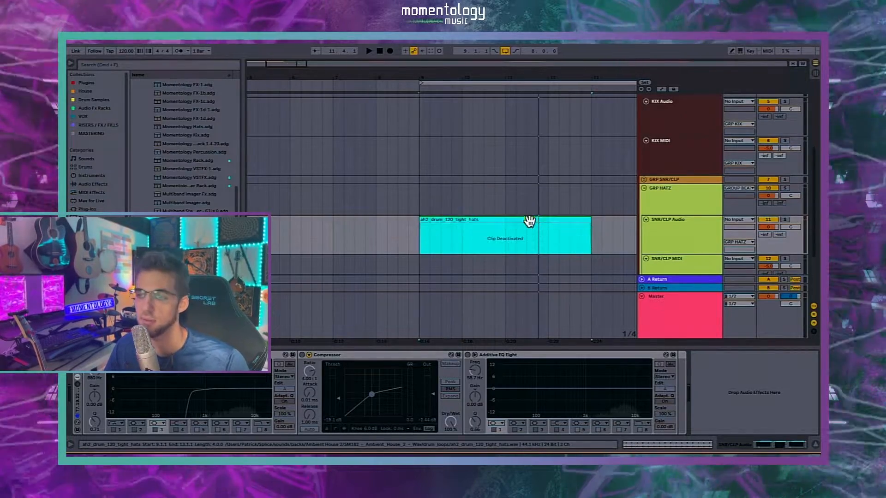
- Copy the EQ and compressor rack from the GRP HATZ audio track onto the SNR/CLP MIDI track in the same group
scroll(547, 225, down, 3)
click(661, 209)
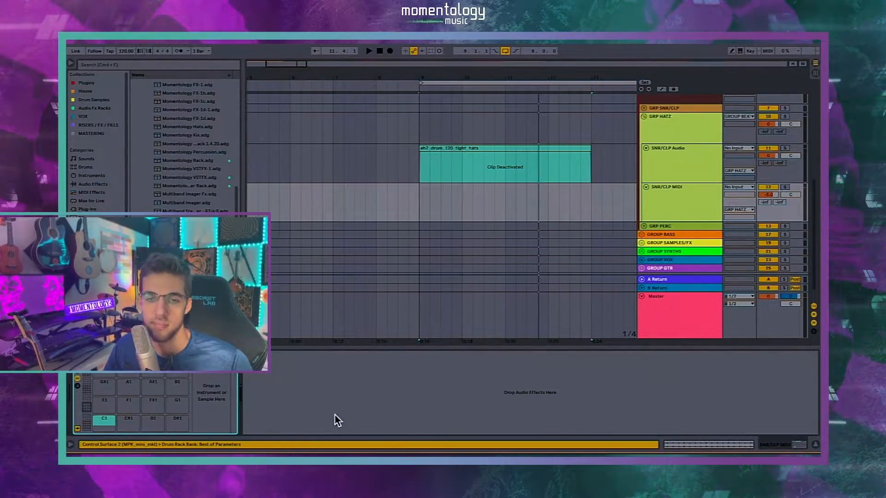
click(620, 162)
click(78, 404)
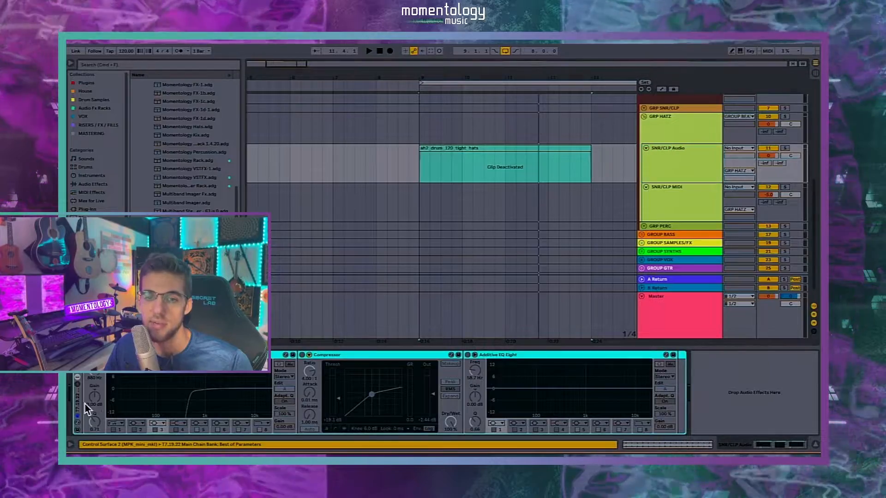
click(706, 197)
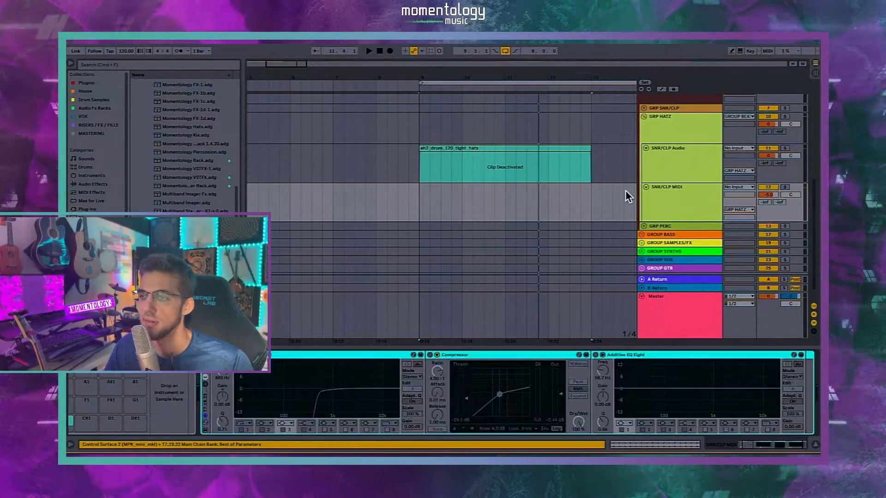
- Fold the Drum Loop track in GROUP BEATS
scroll(625, 190, down, 1)
click(657, 122)
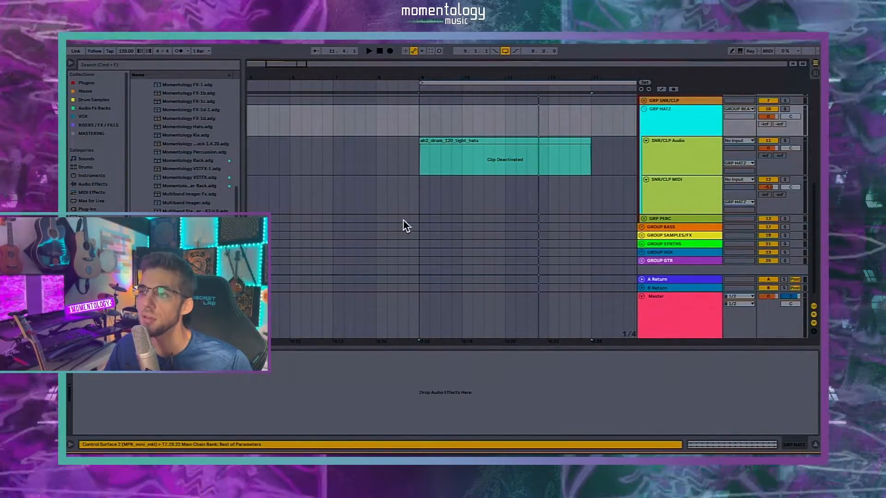
scroll(587, 195, up, 5)
click(644, 211)
scroll(643, 212, up, 5)
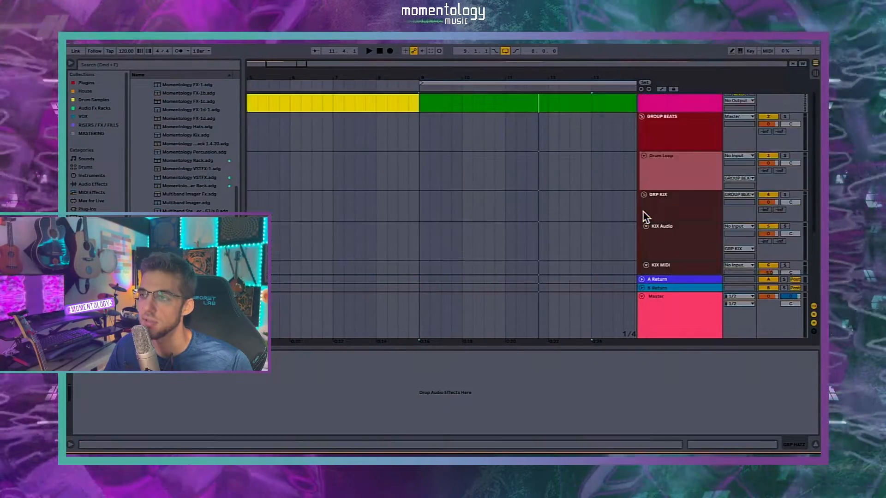
click(648, 160)
click(643, 155)
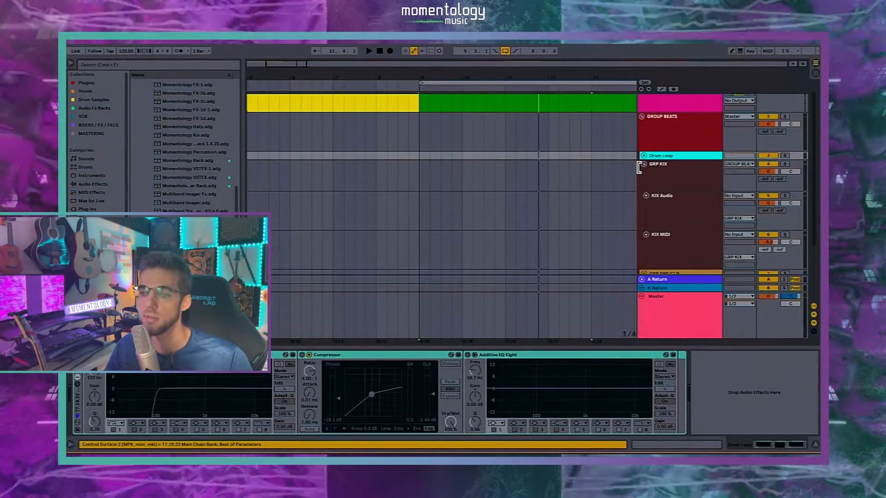
- Examine the rack on the KIX MIDI and KIX Audio tracks within GRP KIX
click(671, 166)
click(672, 195)
click(674, 251)
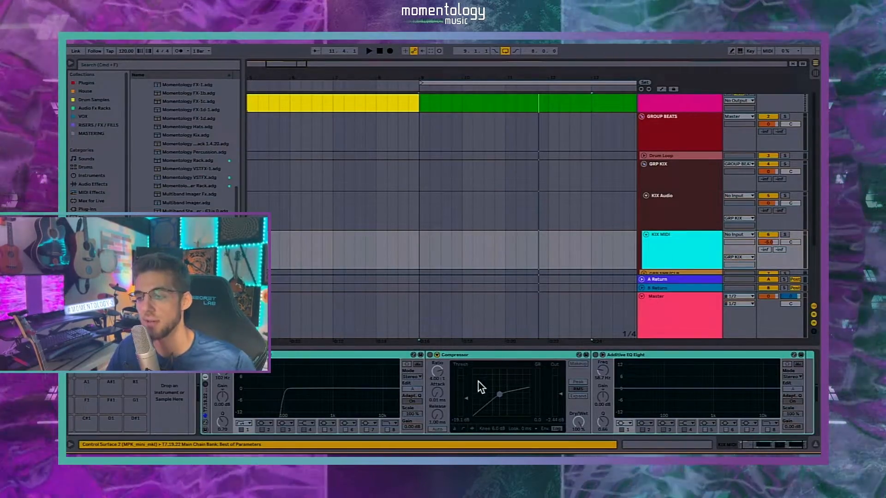
click(480, 386)
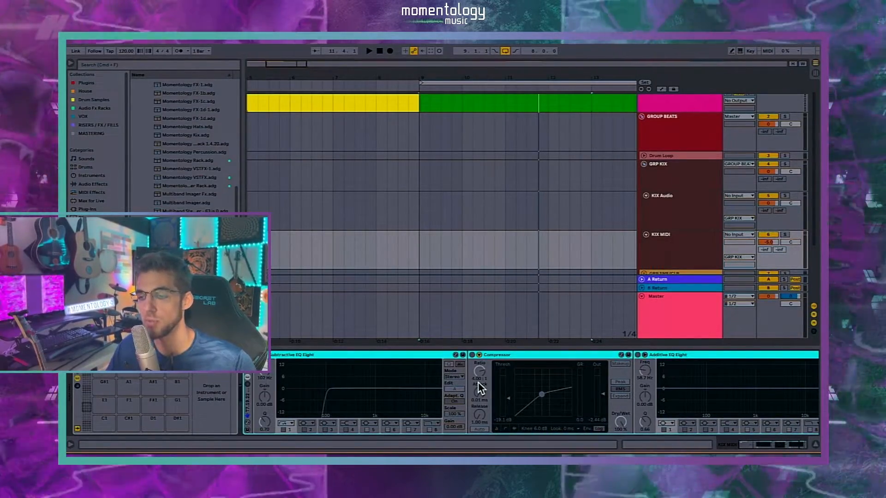
click(669, 226)
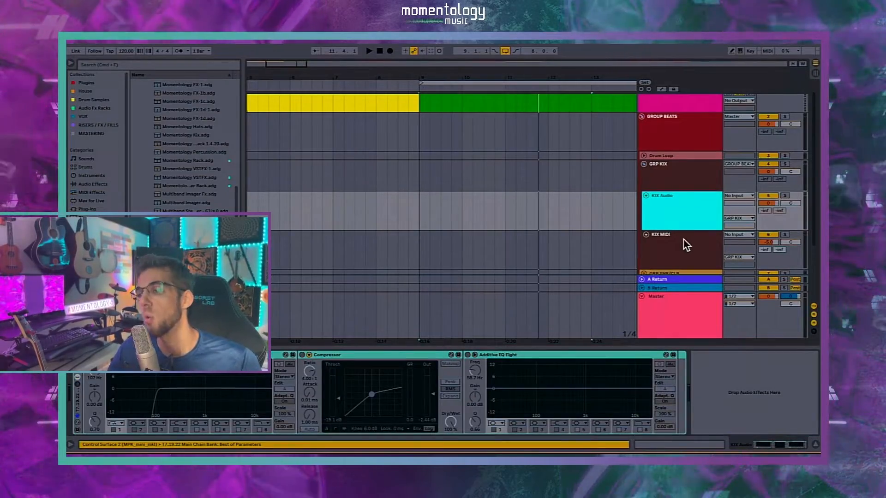
click(683, 240)
click(681, 225)
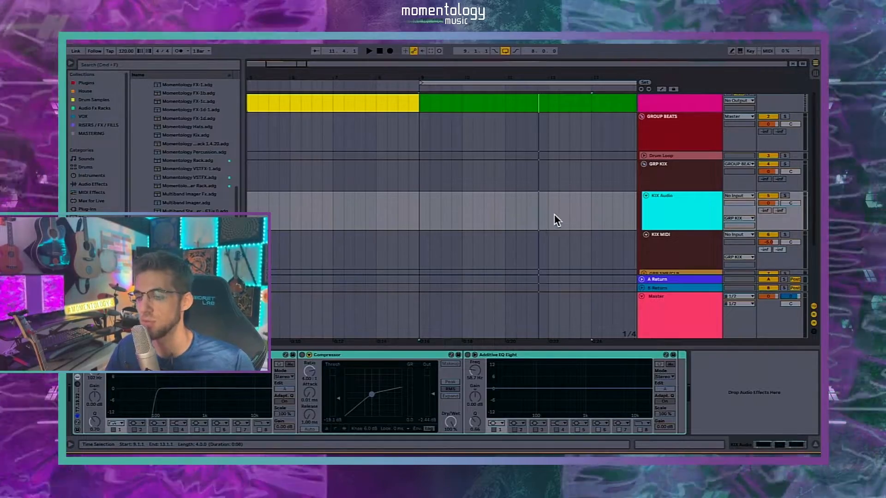
- Set the arrangement's fixed grid to 1 Bar
scroll(537, 218, right, 4)
scroll(476, 200, down, 3)
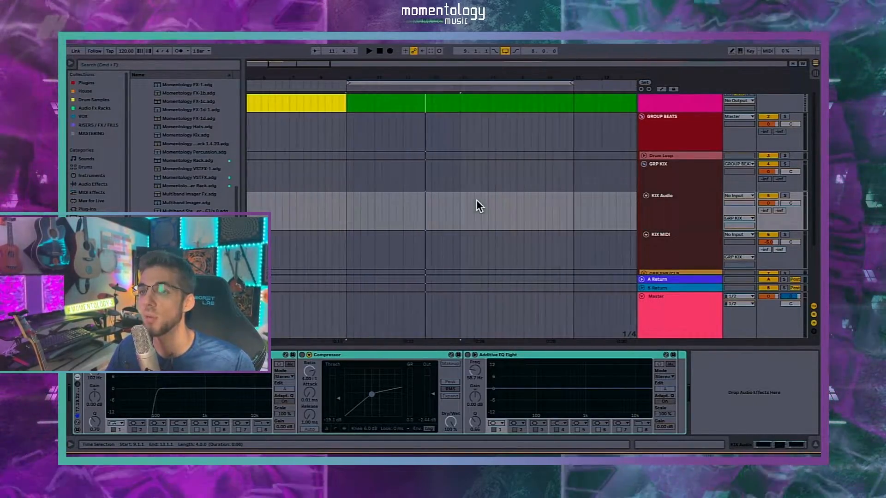
click(460, 201)
right_click(463, 203)
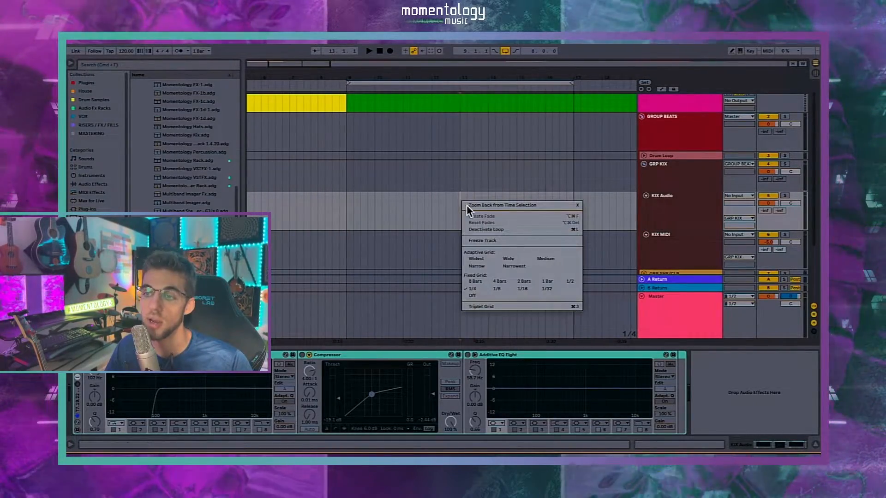
click(550, 288)
- Select the KIX MIDI track, switch to the sample library window and audition the Ambient House 2 kick samples
click(675, 203)
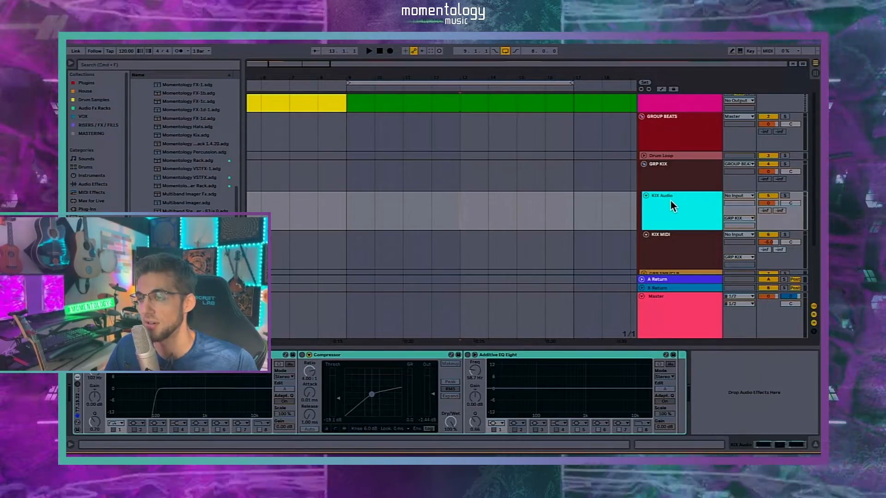
click(669, 176)
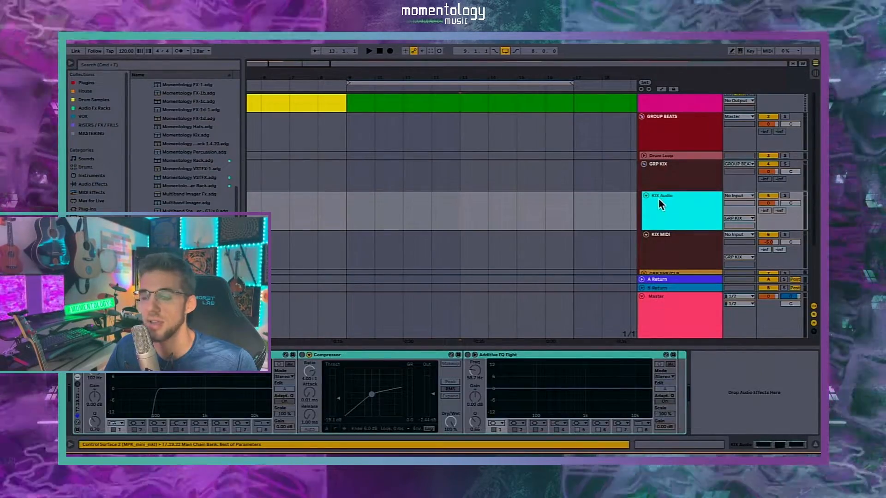
click(673, 243)
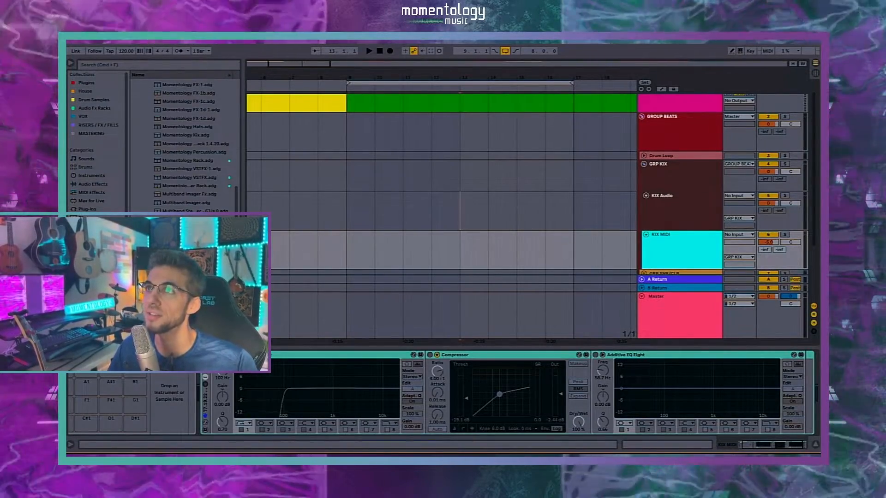
drag(515, 45, 245, 49)
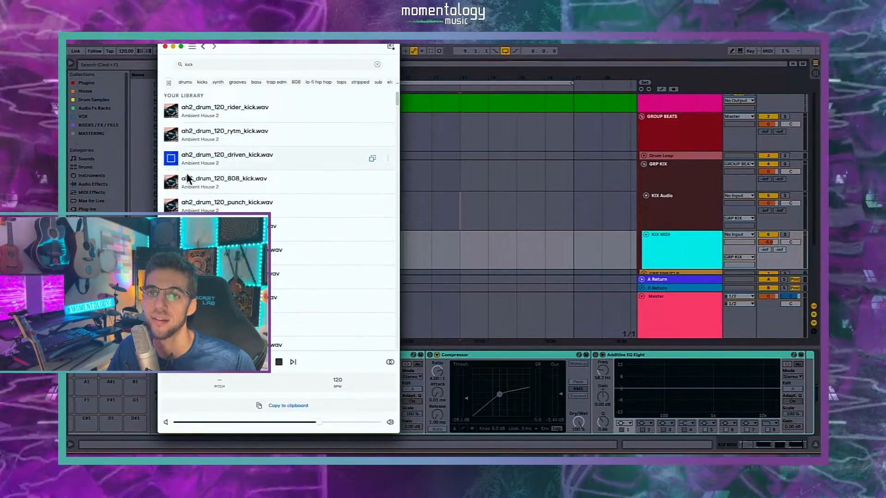
key(Down)
key(Down)
key(Down)
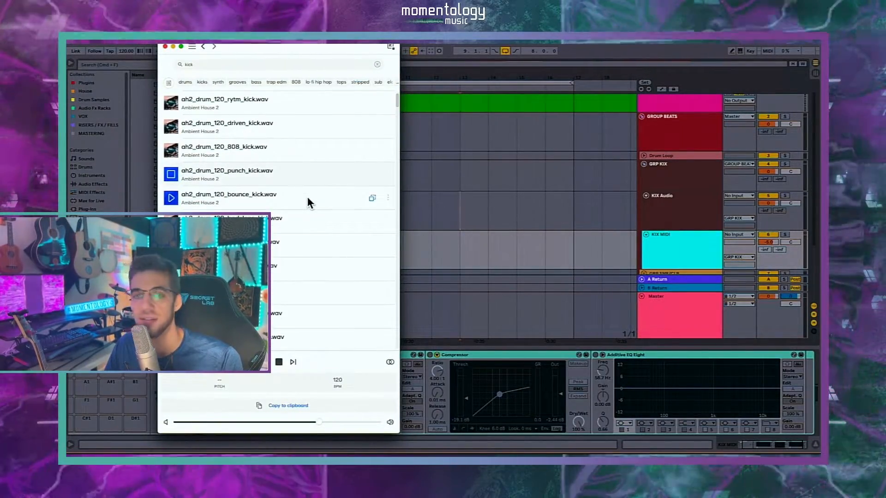
key(Down)
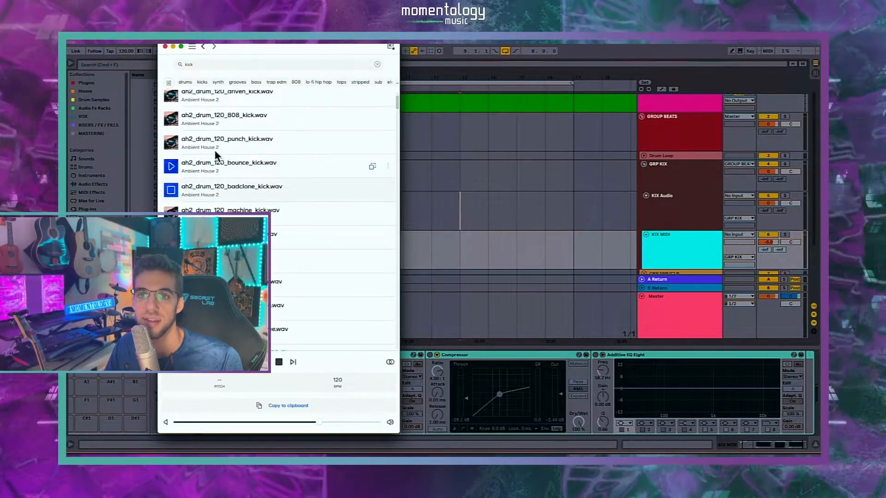
key(Up)
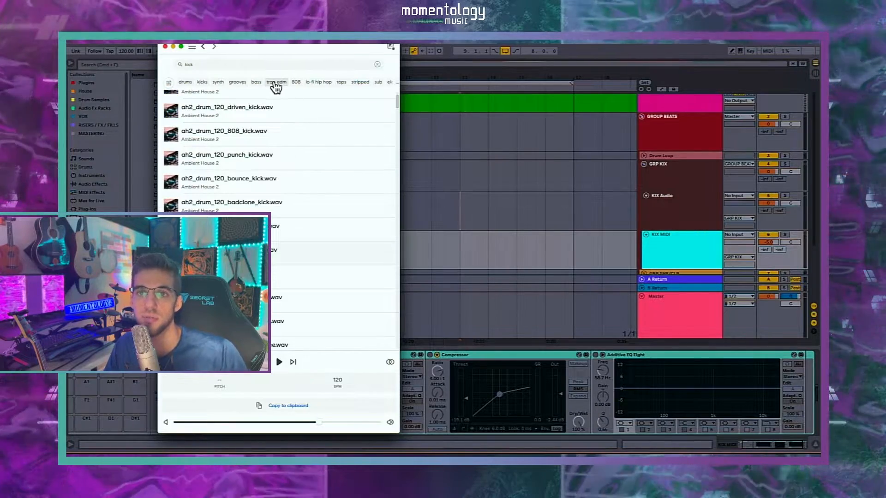
- Audition further kick samples down the library's kick list to find a one-shot for the drum rack
scroll(323, 208, down, 5)
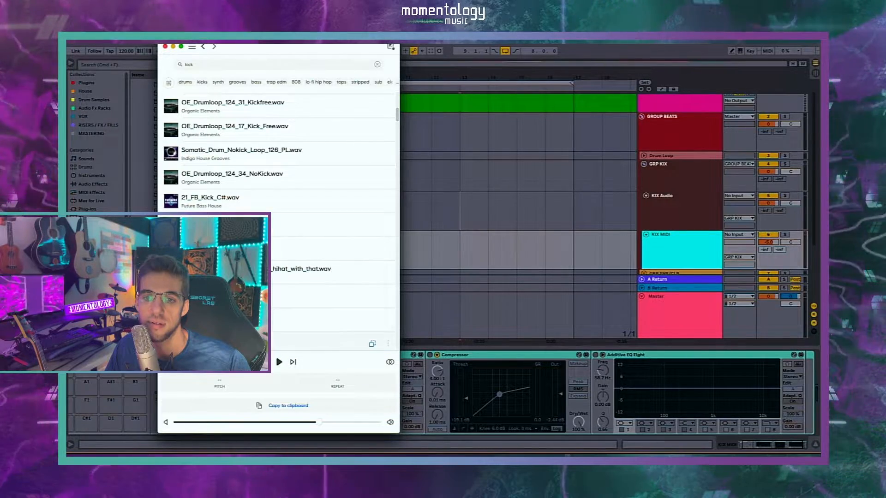
key(Up)
key(Up)
key(Up)
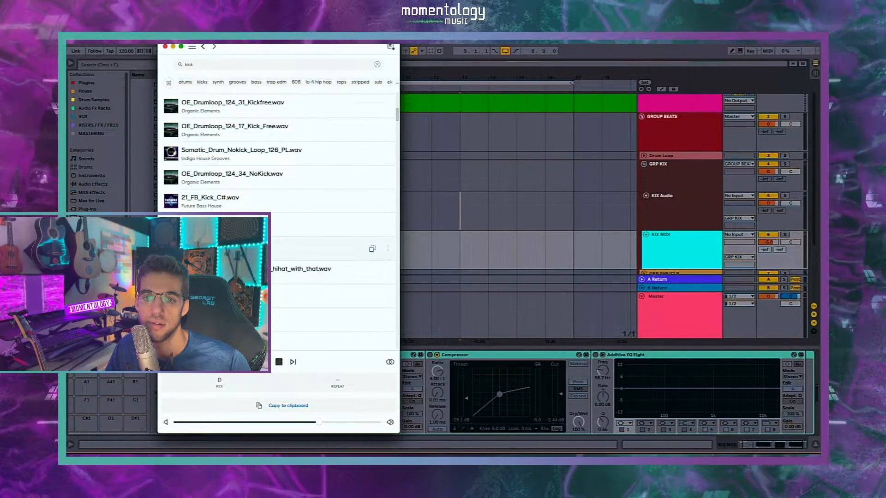
key(Up)
key(Down)
key(Down)
key(Down)
key(Down)
key(Down)
key(Down)
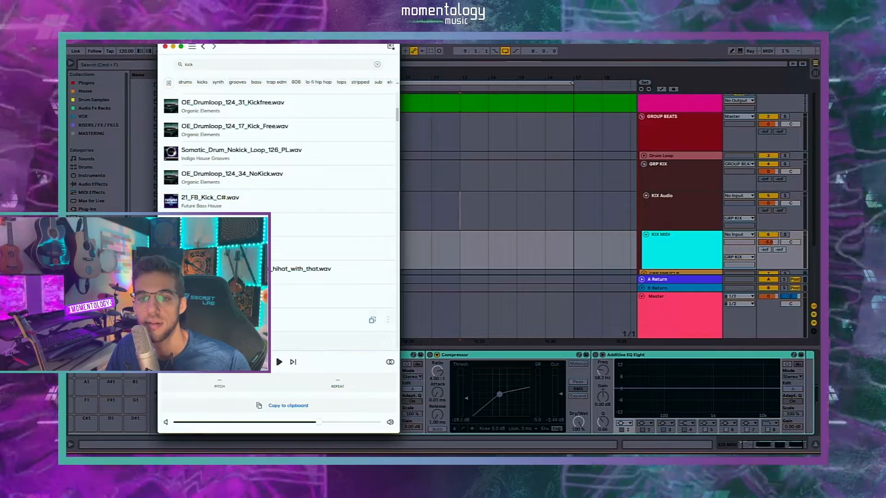
key(Down)
key(Down)
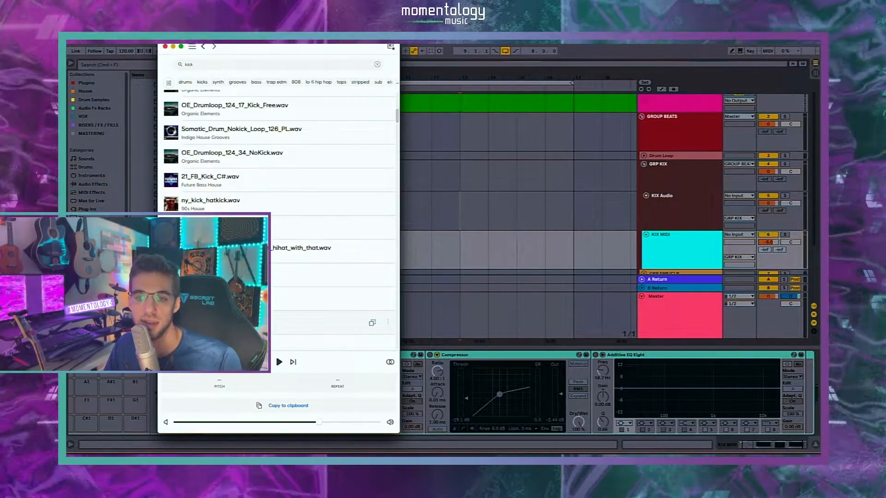
key(Down)
key(Down)
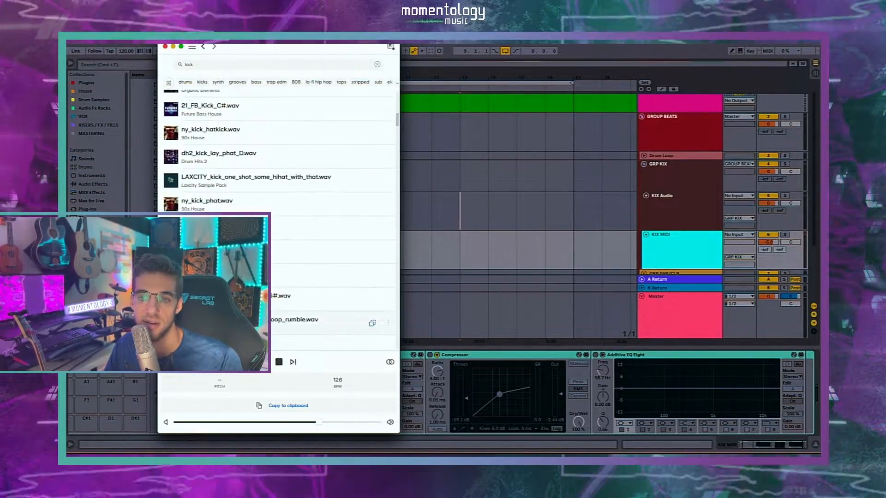
key(Up)
key(Up)
key(Up)
key(Up)
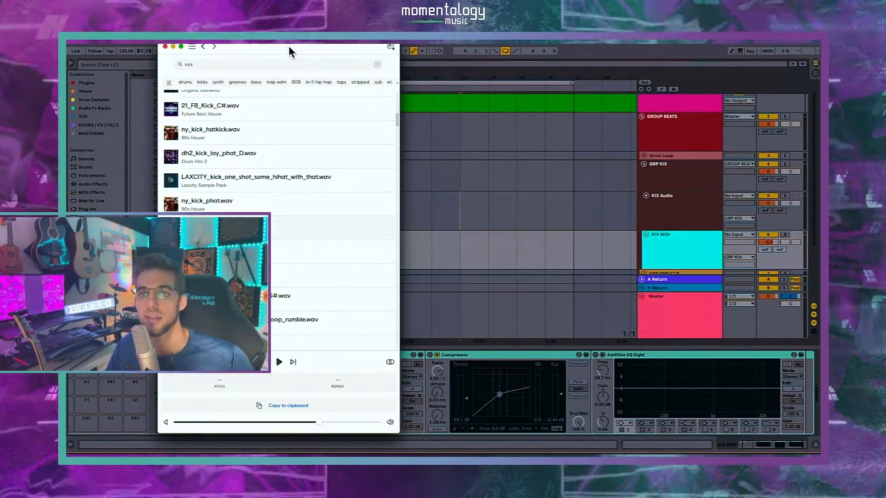
- Load PRTY_kick_5.wav onto the C1 pad of the KIX MIDI drum rack and trigger the pad to hear it
drag(289, 48, 434, 46)
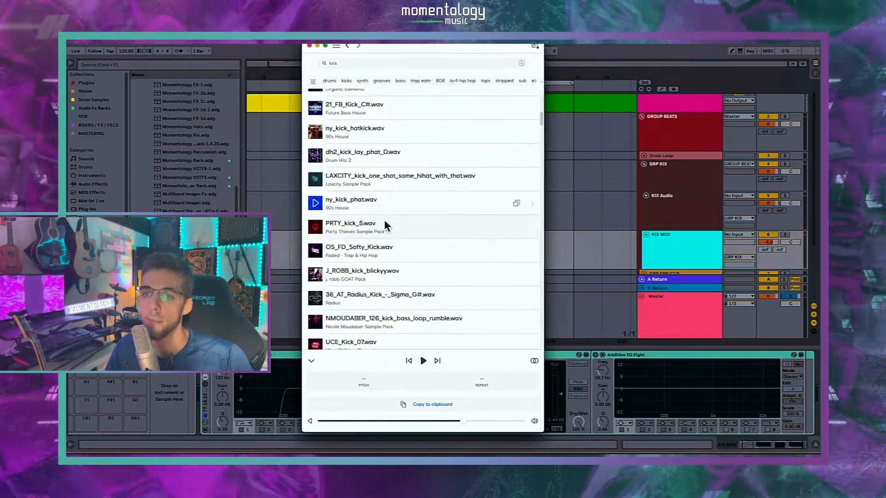
drag(342, 227, 75, 424)
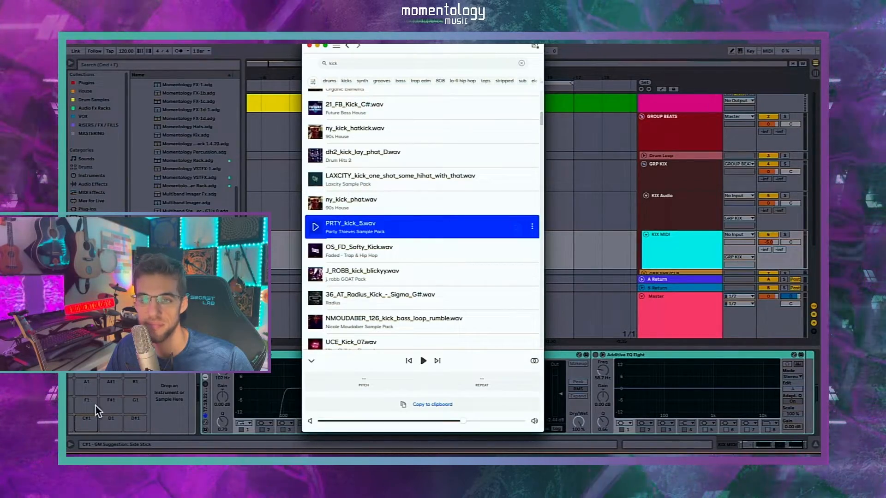
click(124, 388)
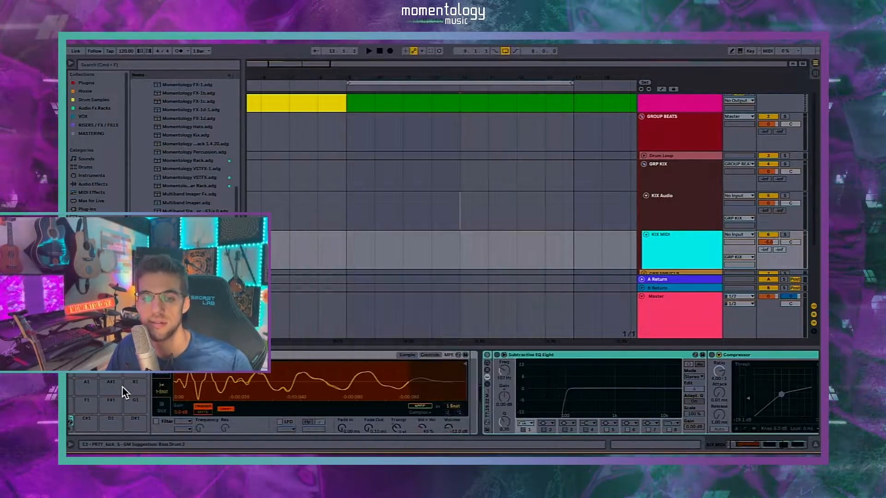
click(104, 424)
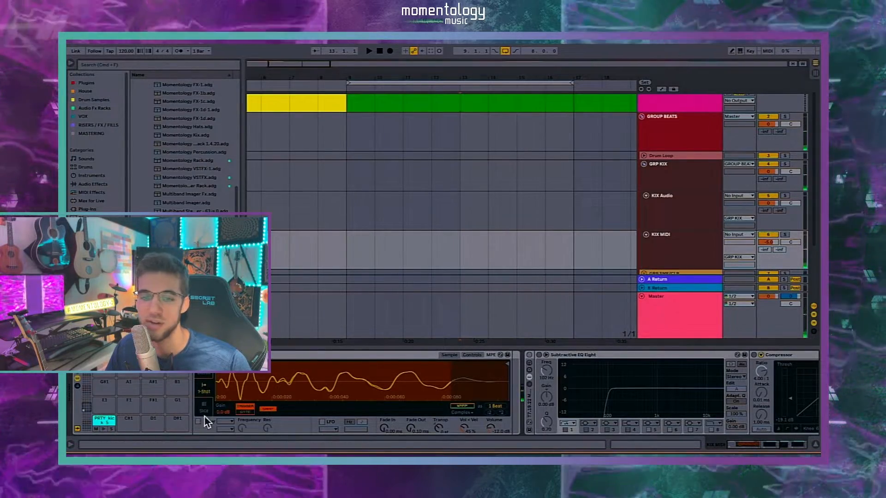
click(101, 428)
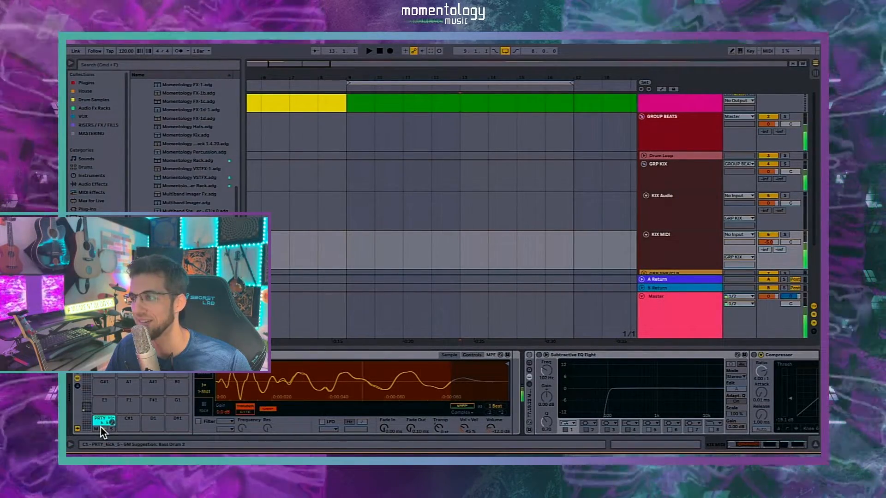
- Compare the device chains of the GRP KIX group and the KIX MIDI track
click(690, 178)
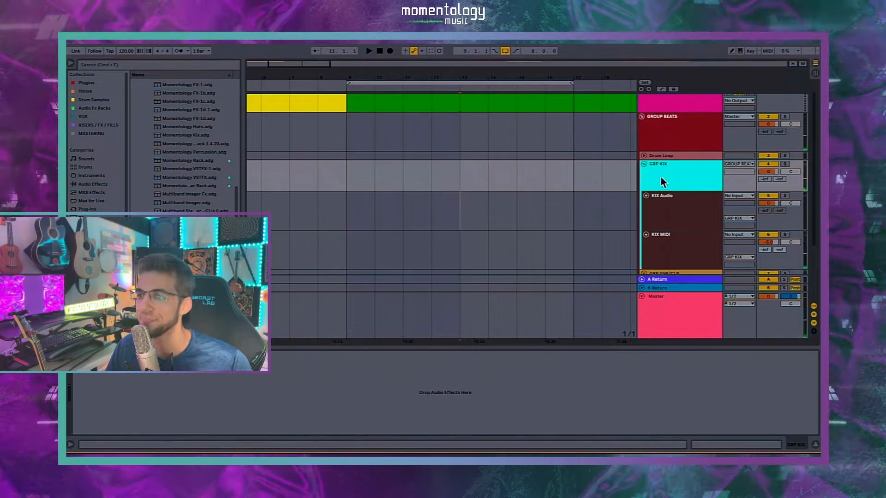
click(660, 240)
scroll(265, 409, left, 8)
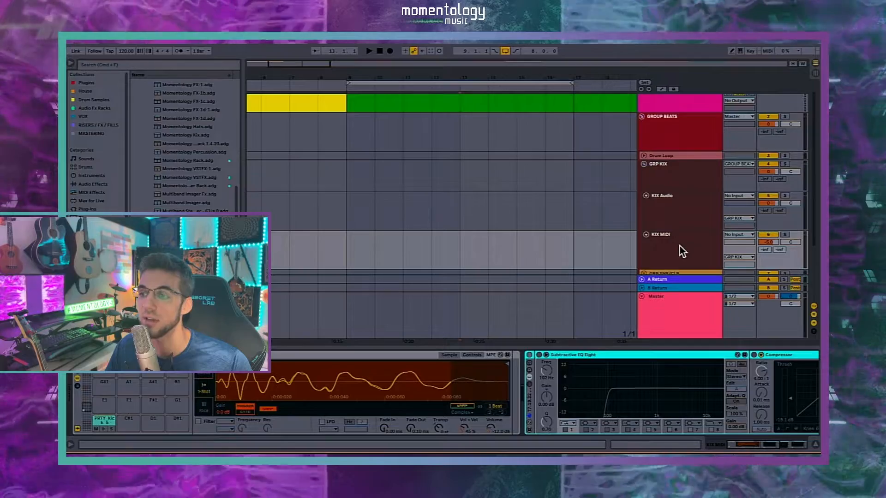
- Insert an empty two-bar MIDI clip on the KIX MIDI track from bar 9 to bar 11
click(680, 246)
click(663, 175)
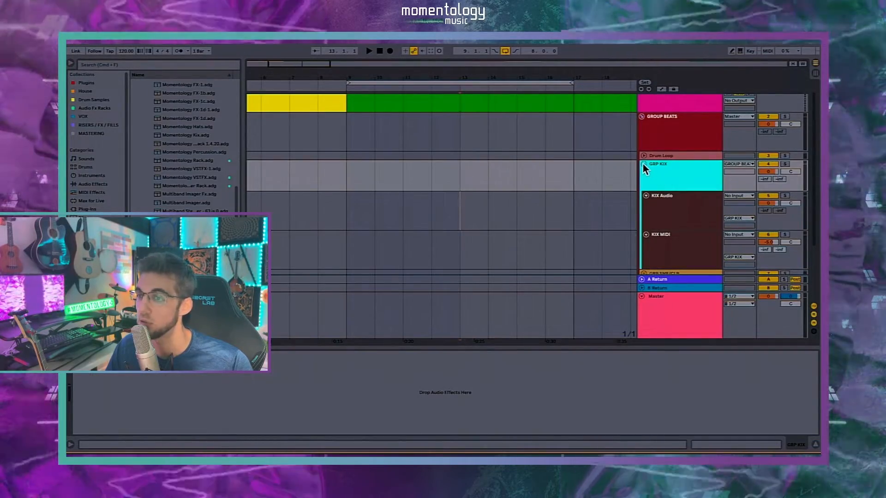
drag(350, 251, 414, 267)
key(super+shift+m)
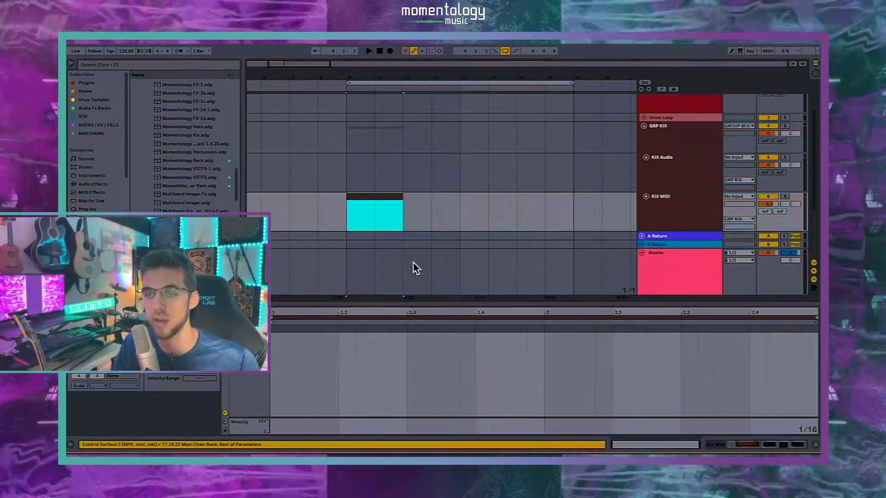
- Fill the two-bar kick clip with one-beat PRTY_kick_5 notes on every beat
click(276, 342)
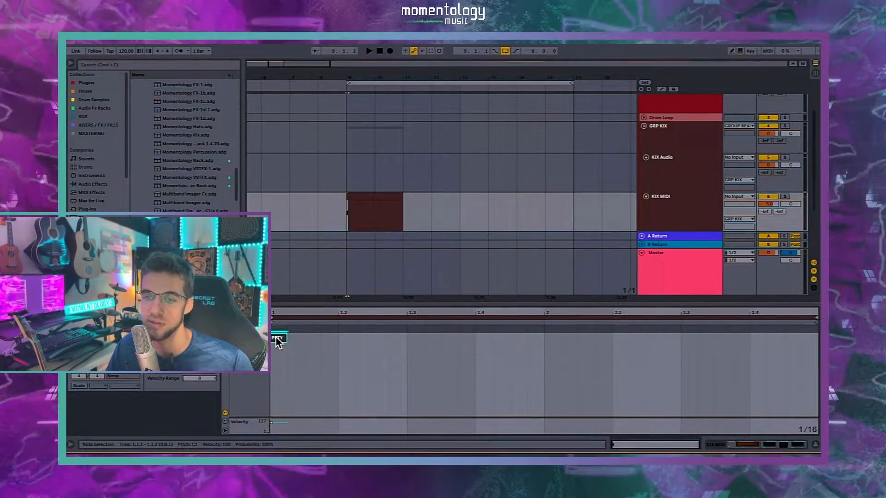
double_click(277, 337)
double_click(343, 338)
key(super+d)
key(super+d)
key(super+d)
key(super+d)
key(super+d)
key(super+d)
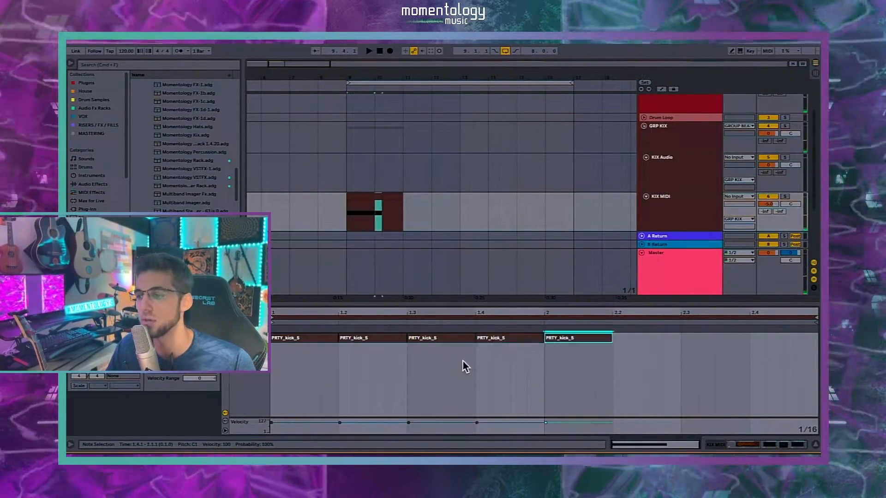
- Play back the kick pattern and stop playback
key(space)
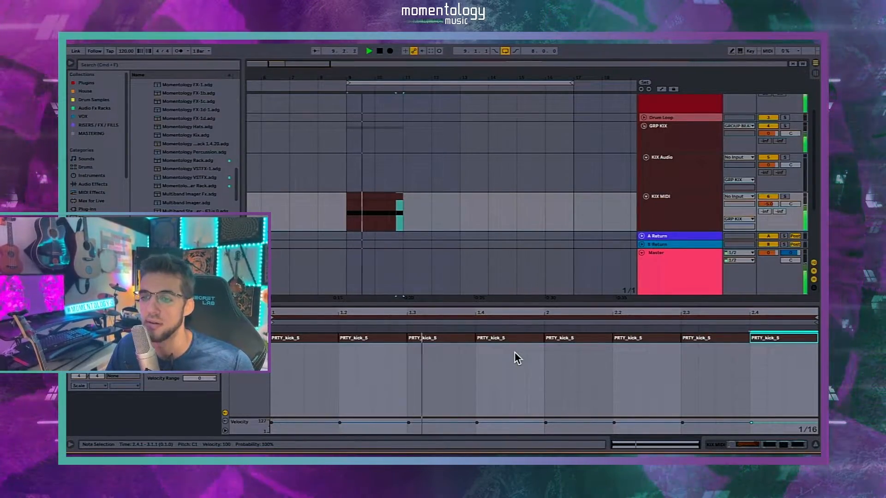
click(515, 387)
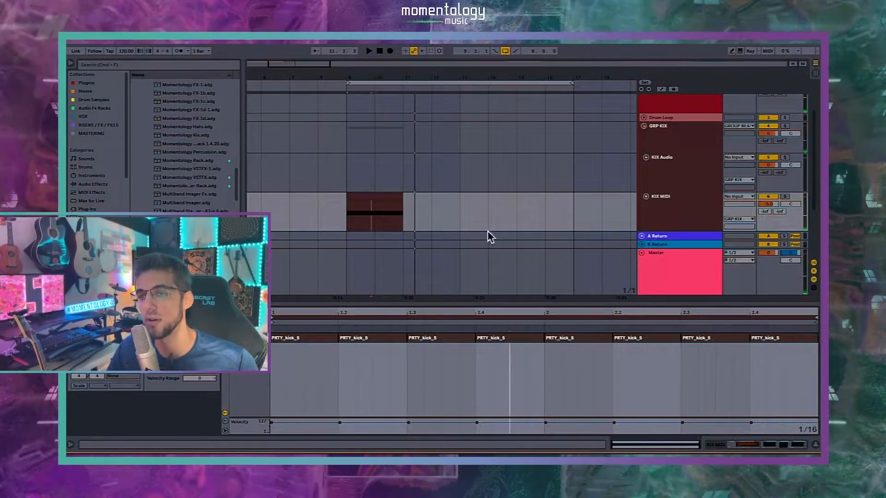
key(space)
- Play the kick clip from bar 9 against the metronome, then switch the metronome off and stop playback
click(392, 193)
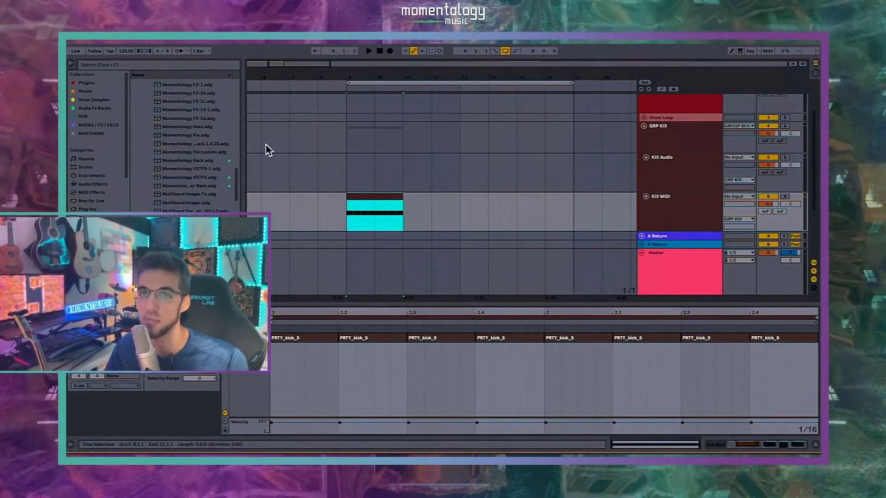
click(179, 50)
key(space)
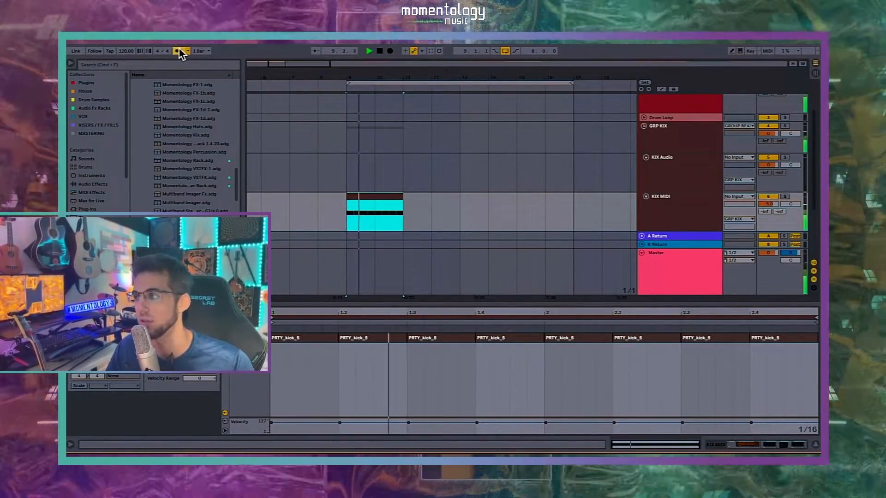
click(179, 50)
key(space)
- Deactivate the kick clip on the KIX MIDI track
click(396, 210)
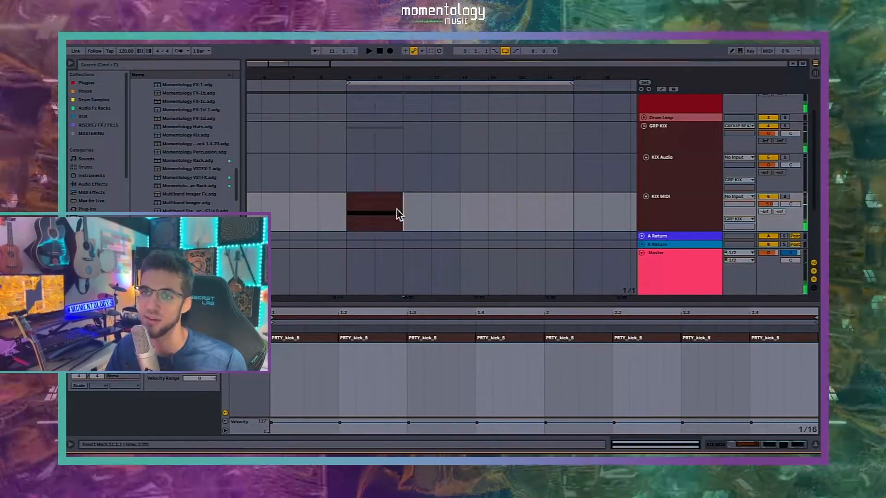
click(391, 187)
click(387, 195)
key(0)
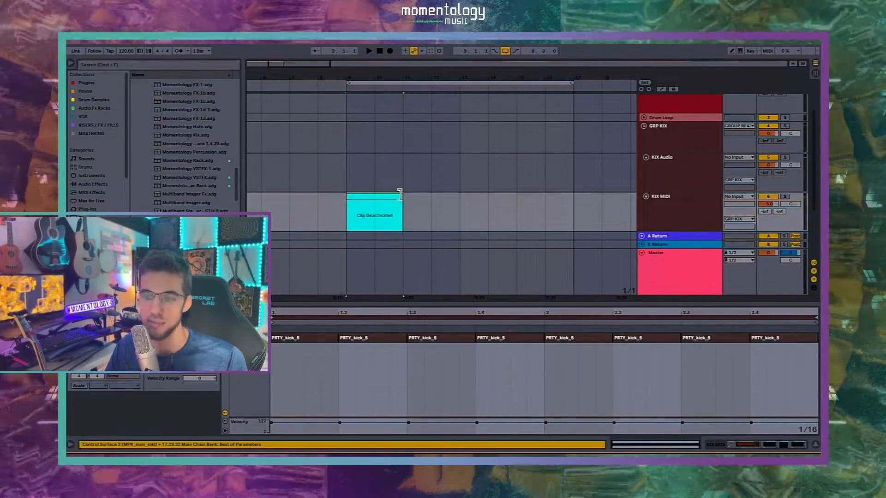
- Hide the clip detail view and set the arrangement grid to 1/2
click(815, 445)
click(390, 265)
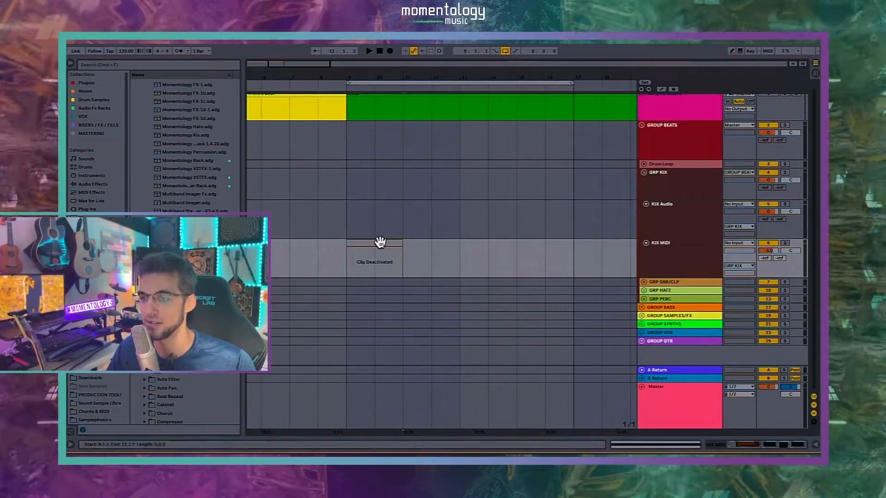
click(380, 242)
right_click(454, 245)
click(564, 313)
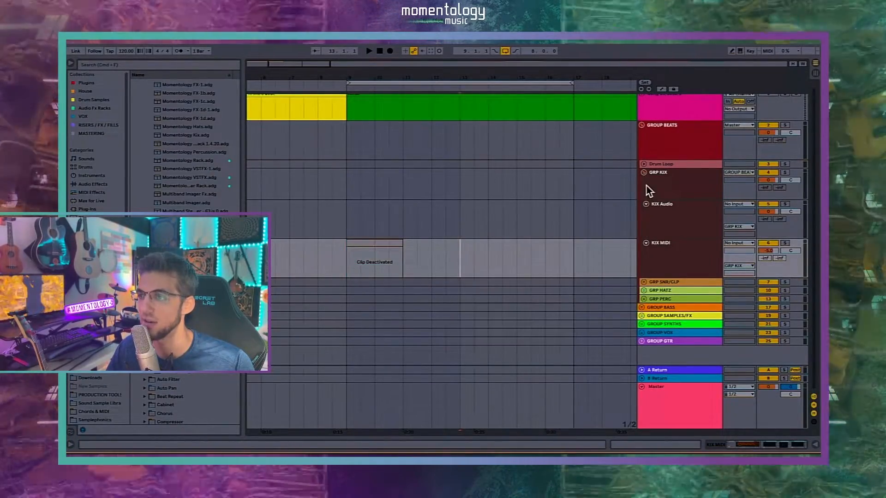
- Collapse the GRP KIX group, expand GRP SNR/CLP and show the device chain of the SNR/CLP MIDI track
click(644, 172)
click(643, 173)
click(643, 185)
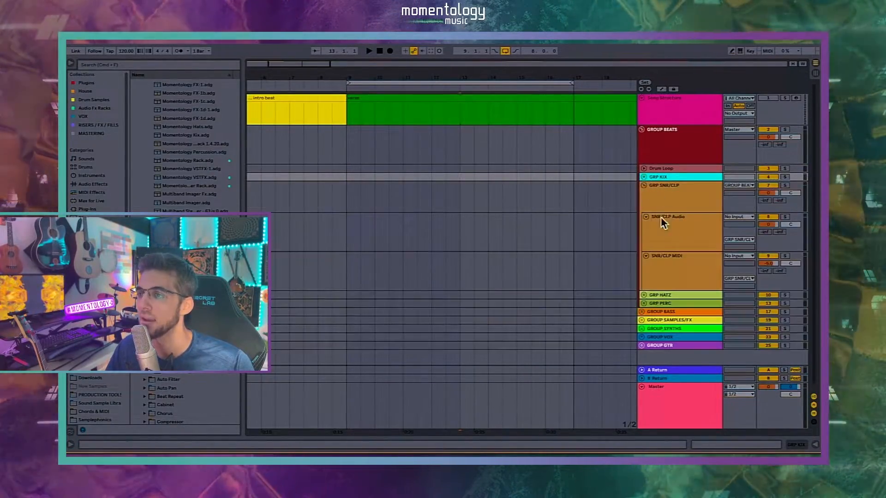
click(663, 220)
double_click(672, 256)
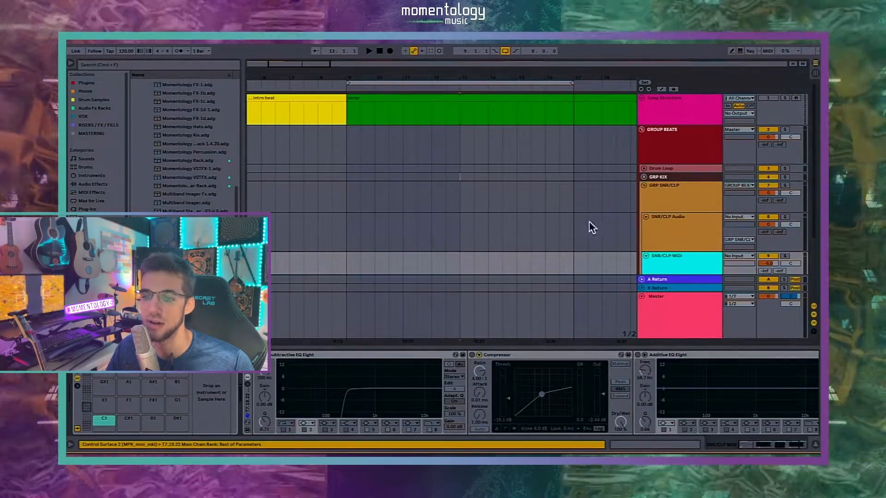
- Switch to the sample library window and search it for "snare"
scroll(560, 217, down, 1)
key(super+Tab)
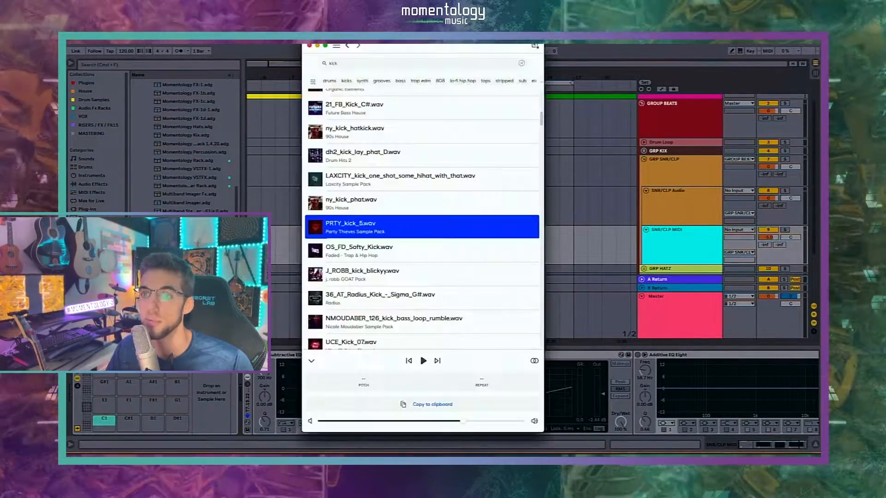
click(330, 63)
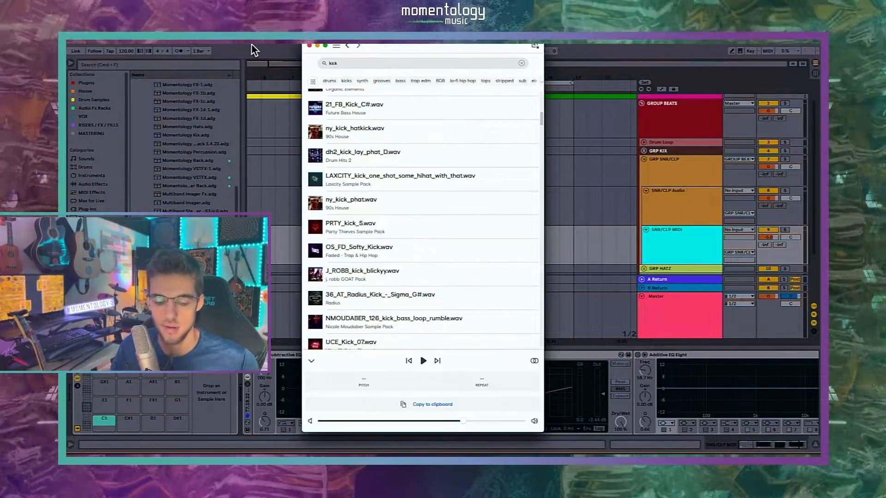
text(snare)
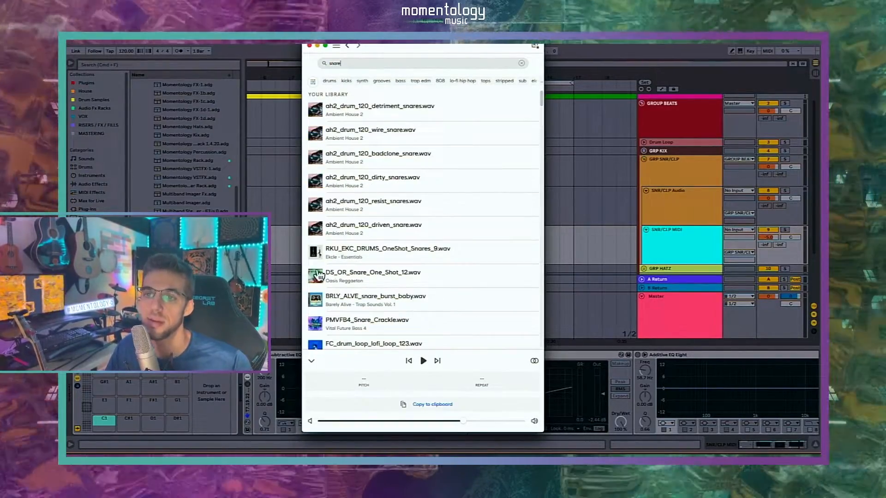
- Audition snare samples down the library's result list to find a one-shot
click(315, 275)
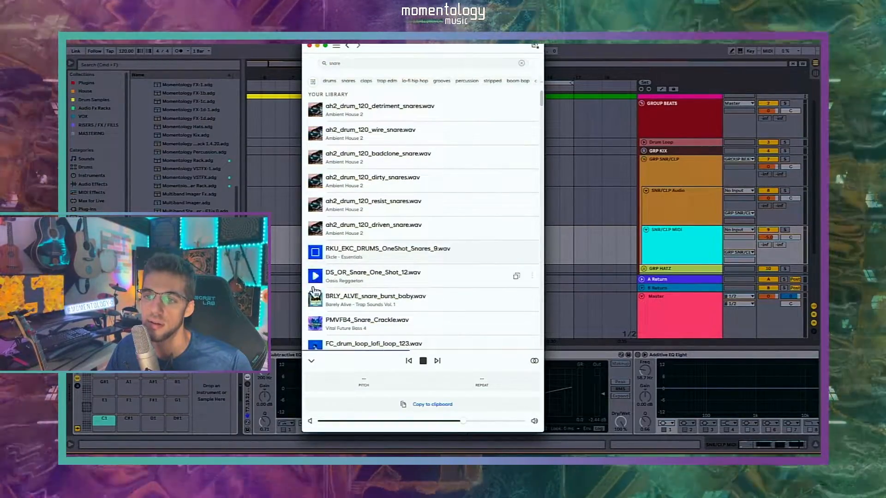
scroll(346, 310, down, 1)
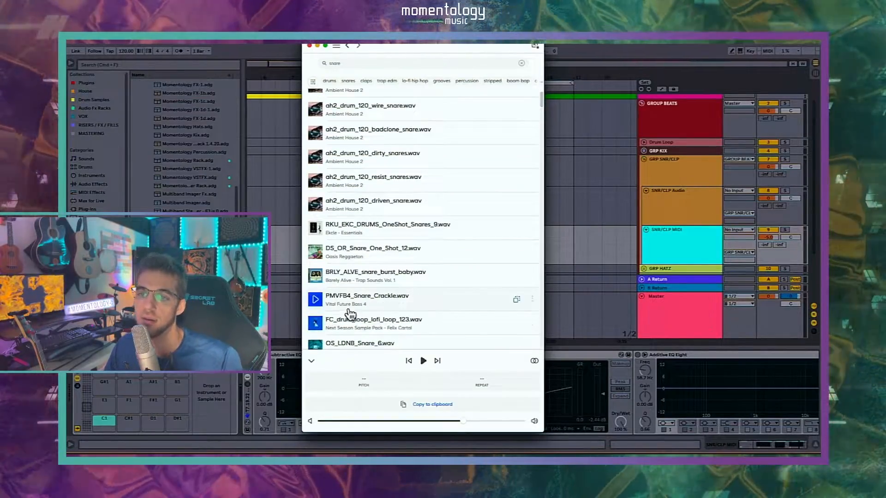
key(Down)
key(Down)
key(Down)
key(Down)
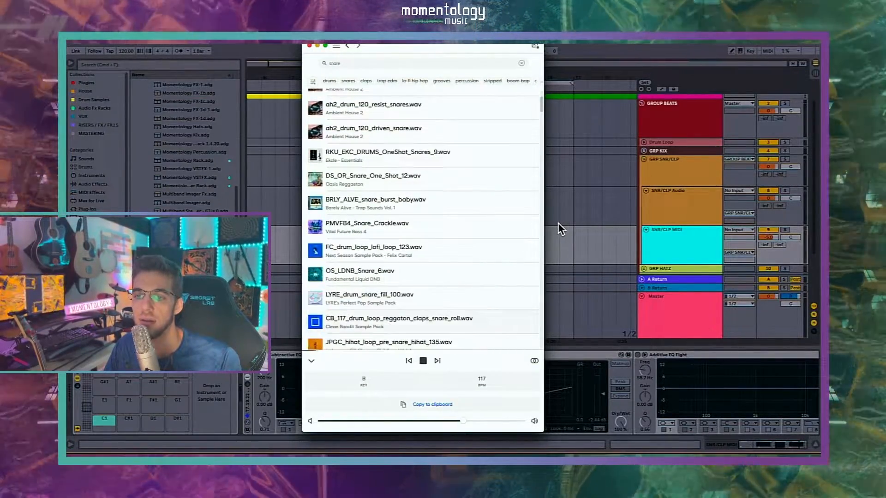
key(Down)
key(Down)
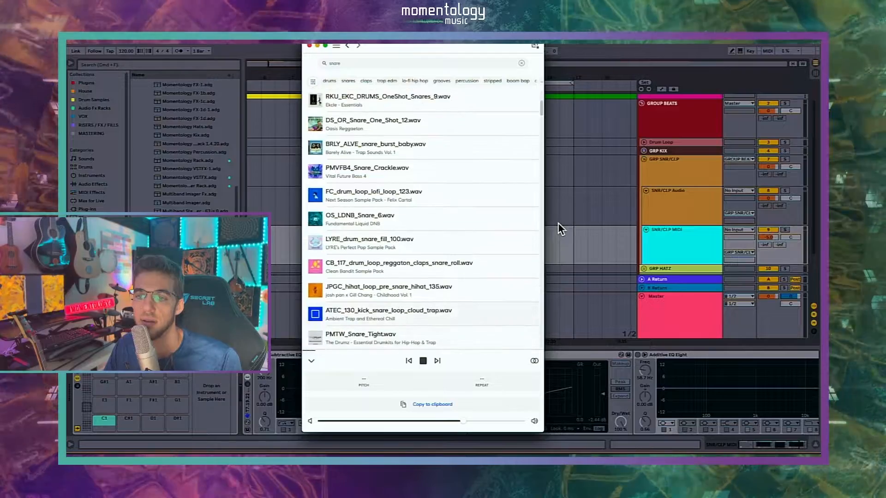
- Load PMTW_Snare_Tight.wav onto the C1 pad of the SNR/CLP MIDI drum rack
key(Down)
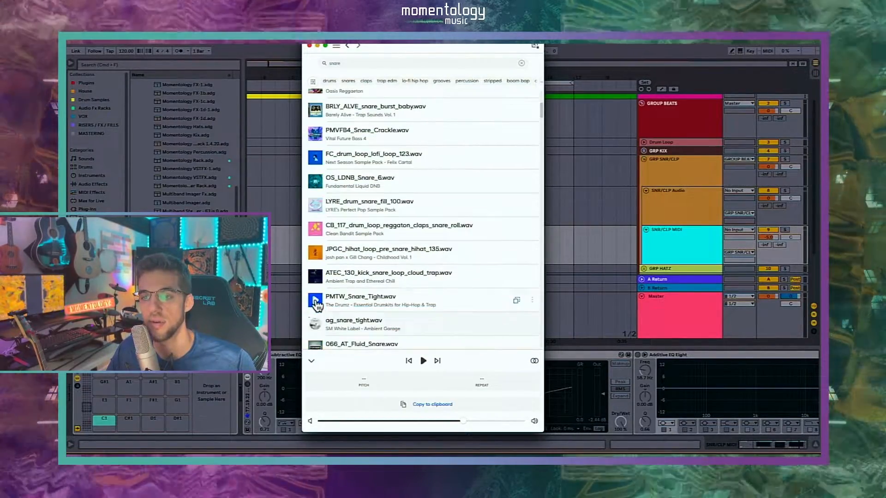
drag(316, 303, 302, 322)
drag(108, 418, 107, 417)
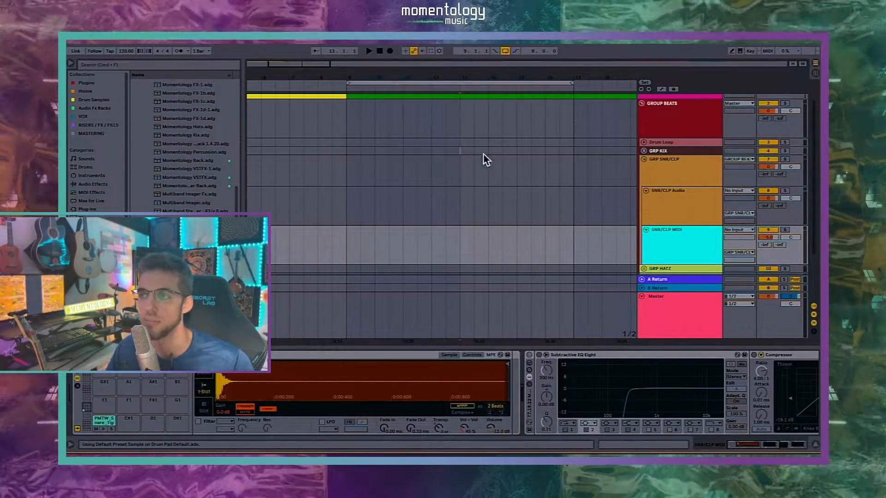
- Insert an empty two-bar MIDI clip on the SNR/CLP MIDI track from bar 9 to bar 11
click(643, 151)
click(643, 151)
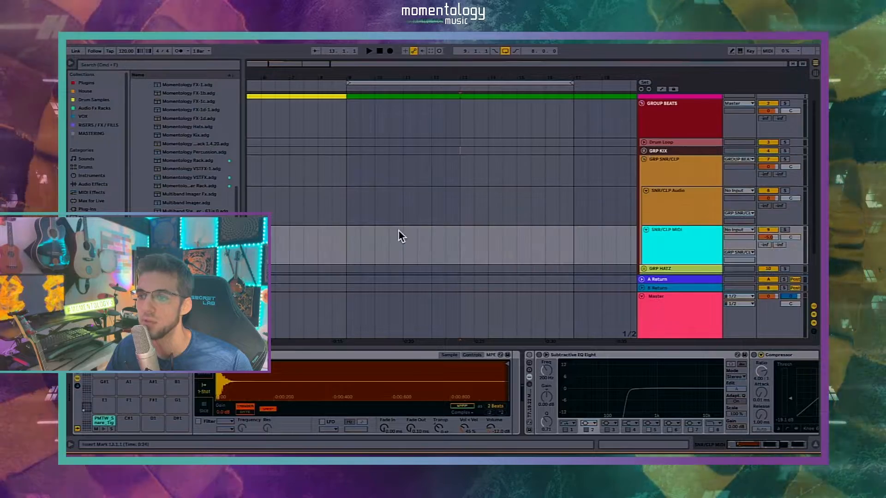
drag(342, 246, 392, 248)
key(super+shift+m)
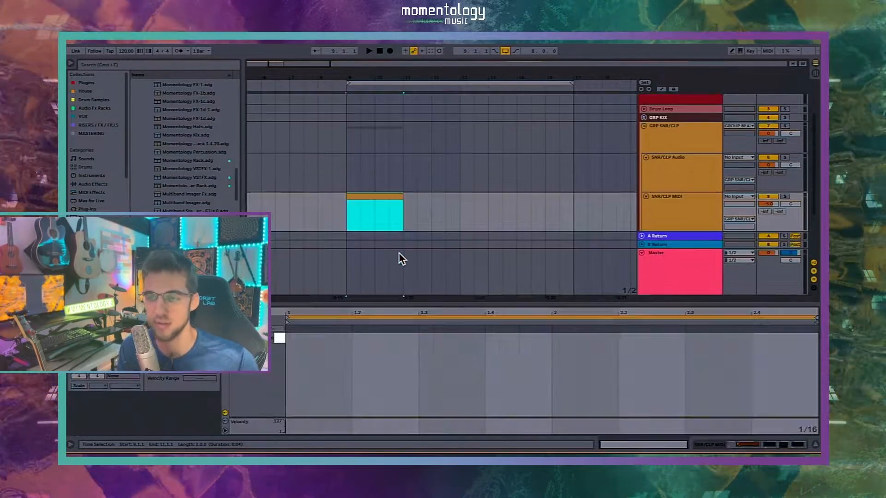
- Place sixteenth-note snare hits on beats 2 and 4 of both bars in the SNR/CLP MIDI clip
double_click(355, 337)
drag(366, 338, 478, 343)
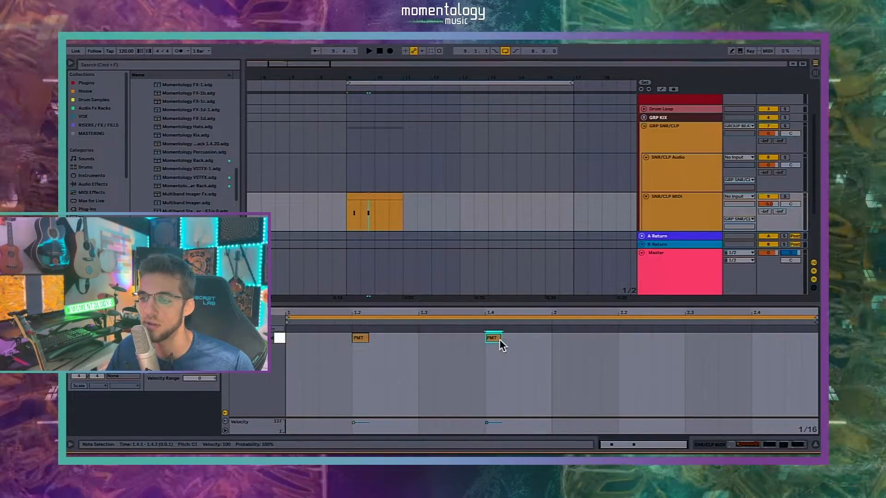
drag(626, 339, 758, 342)
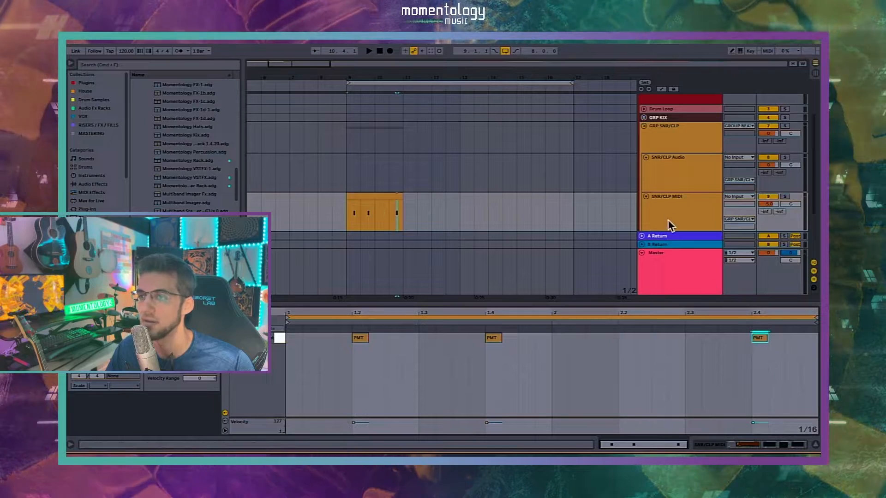
double_click(626, 338)
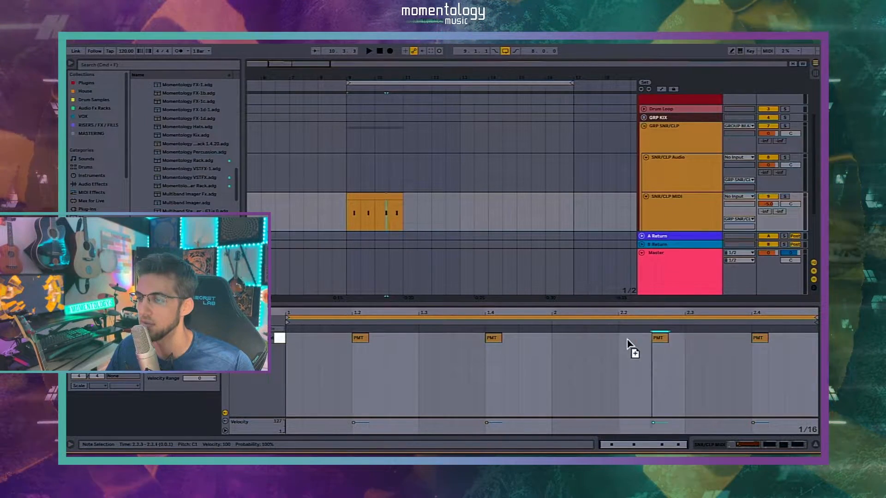
- Expand GRP KIX, reactivate its kick clip and play it together with the snare pattern
click(644, 116)
click(367, 186)
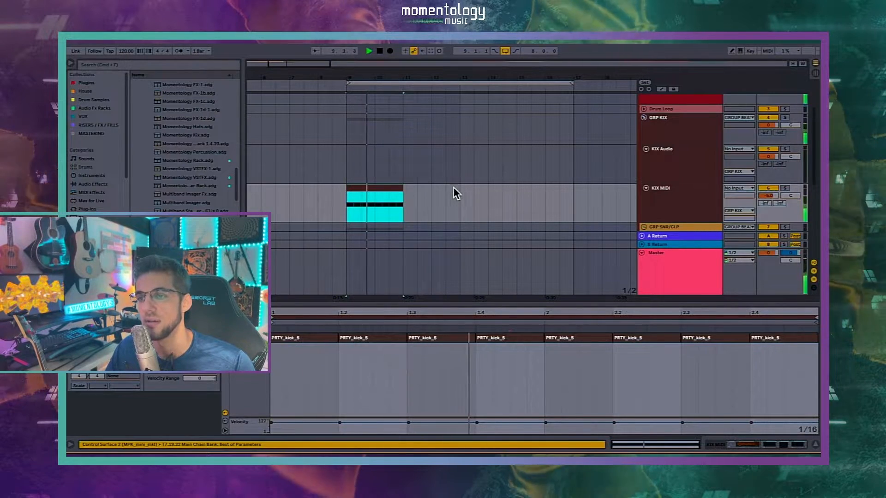
scroll(449, 187, down, 4)
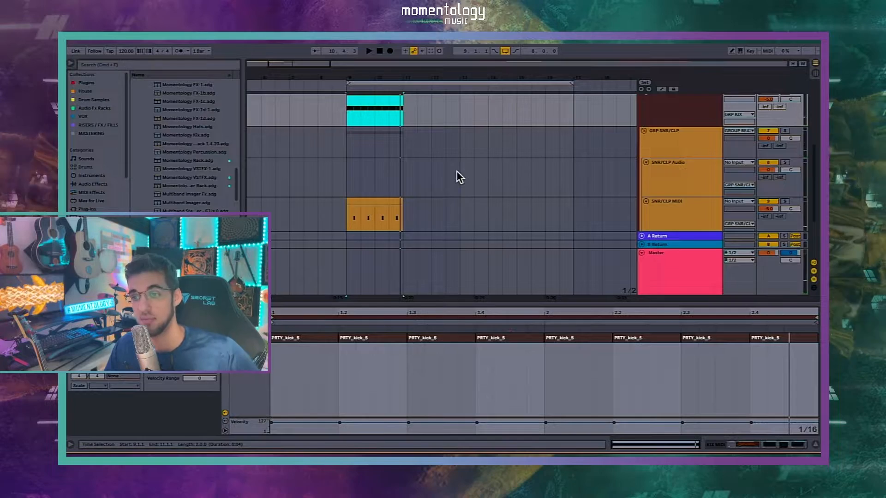
- Deactivate the SNR/CLP MIDI snare clip and the KIX MIDI kick clip
click(369, 203)
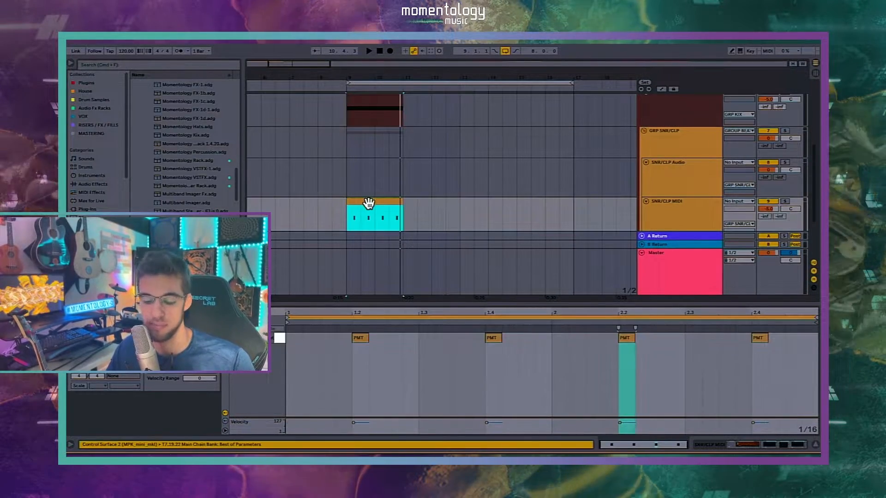
scroll(383, 129, up, 2)
click(393, 131)
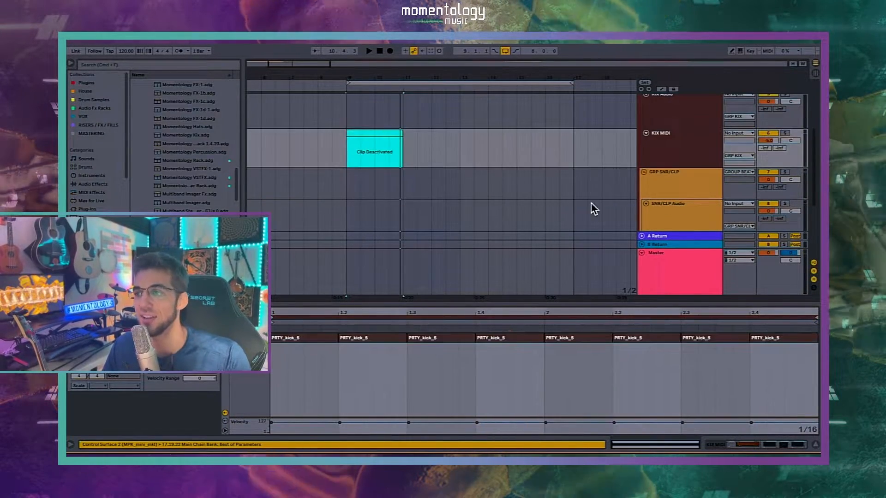
- Collapse the GRP SNR/CLP and GRP KIX groups
click(643, 178)
click(643, 173)
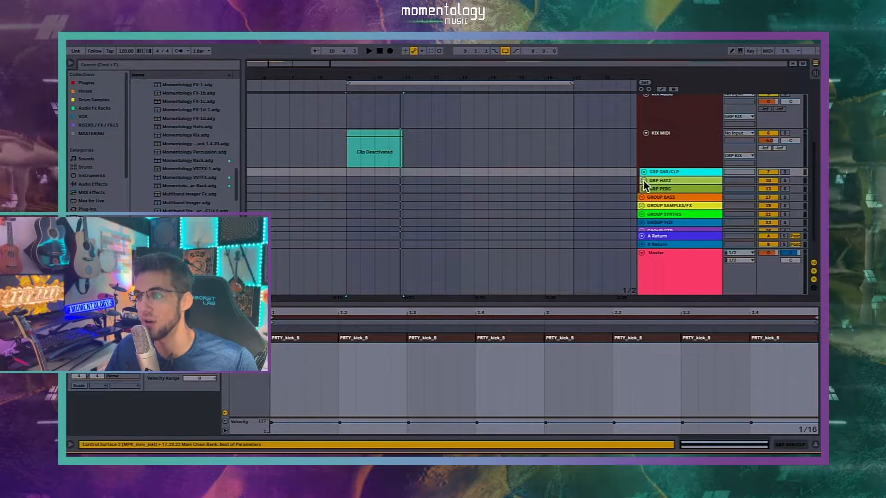
scroll(617, 151, up, 1)
click(668, 117)
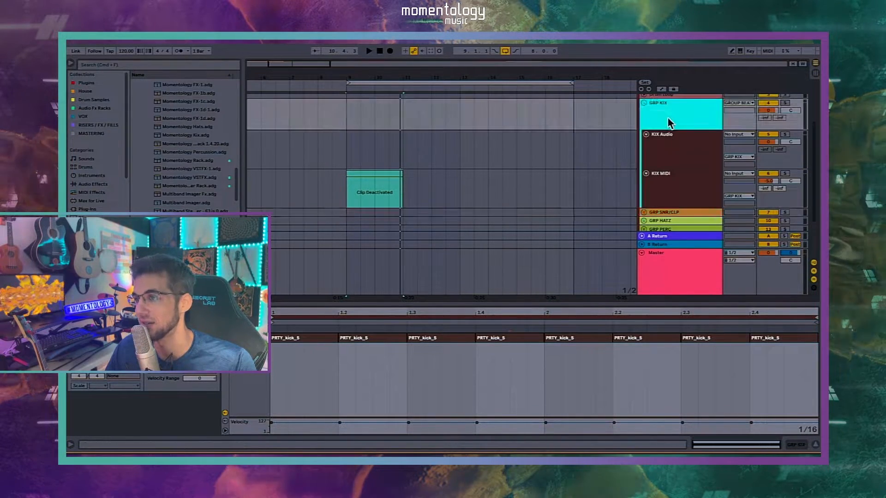
click(643, 103)
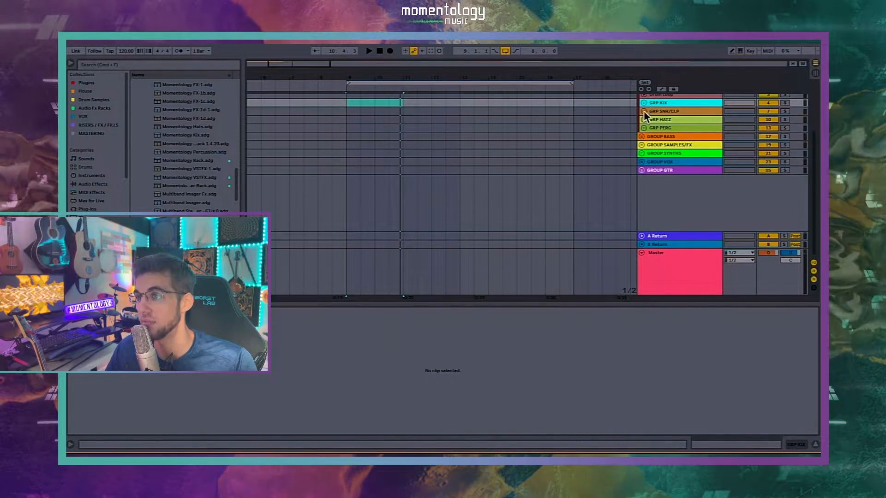
- Expand GRP SNR/CLP, audition the snare in the SNR/CLP MIDI drum rack and review its clip and effects chain
click(643, 111)
click(386, 179)
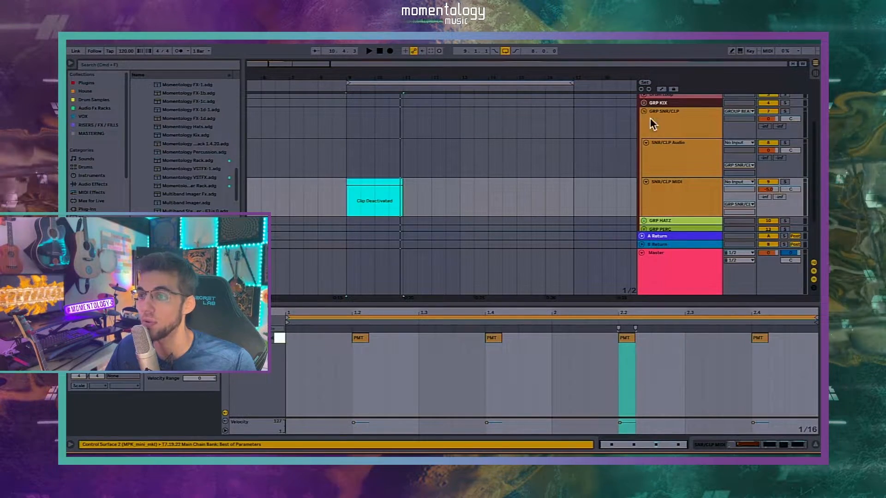
click(663, 204)
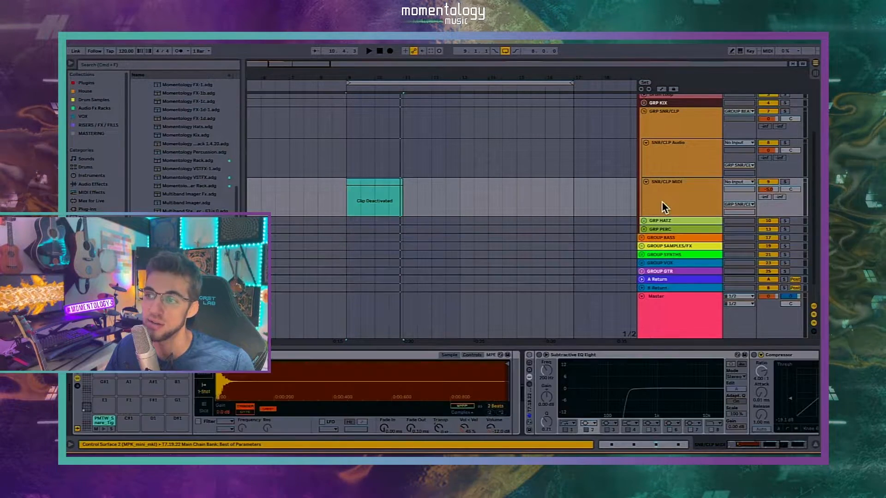
click(104, 421)
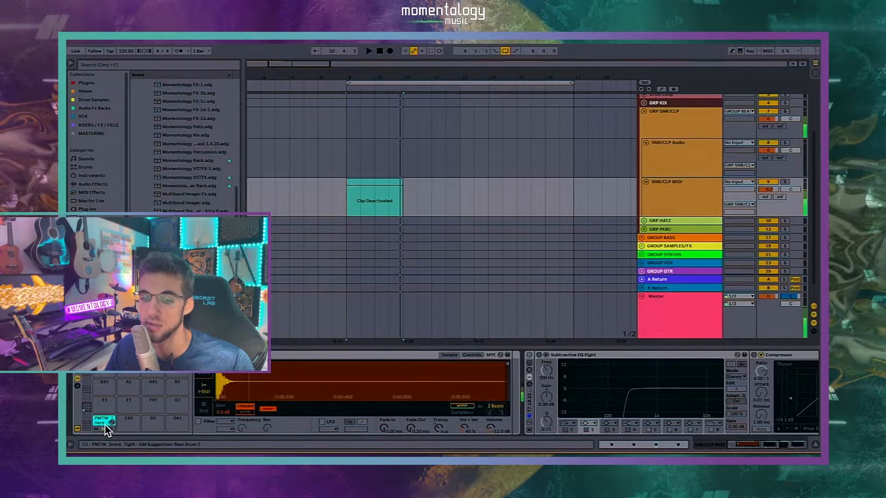
click(364, 179)
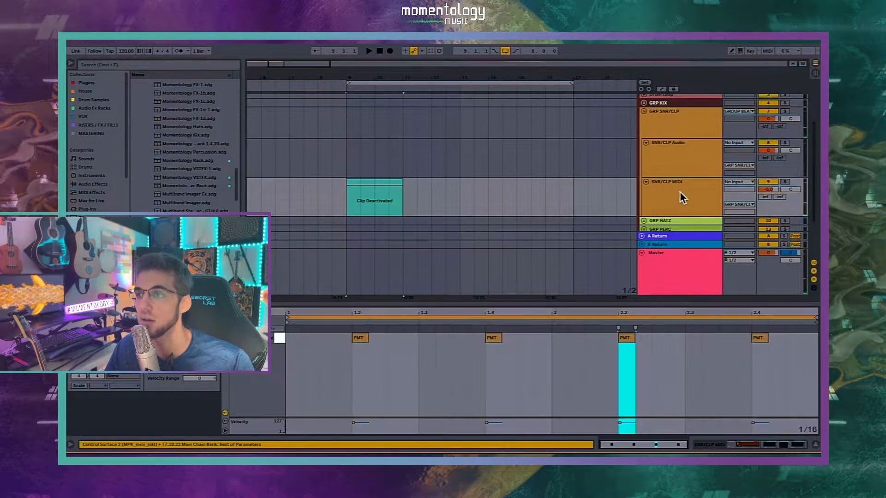
click(680, 194)
scroll(277, 404, left, 5)
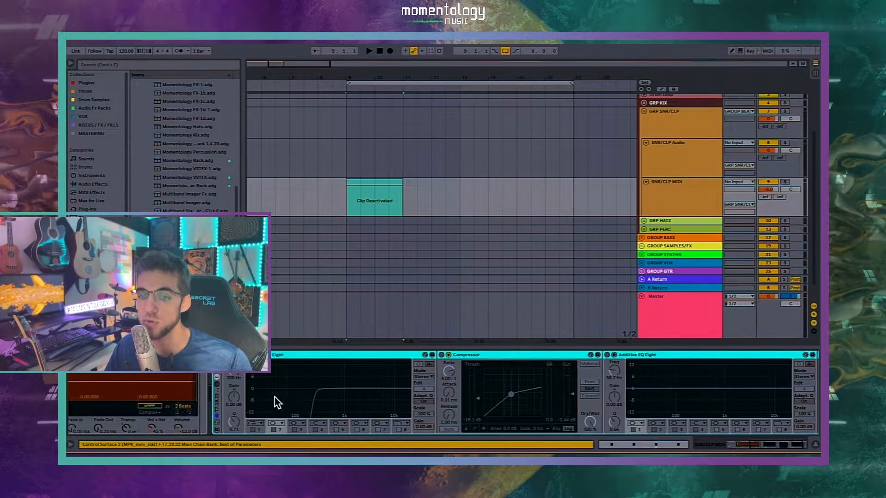
- Switch to the sample library, preview other snares and load 066_AT_Fluid_Snare.wav onto the SNR/CLP MIDI snare pad
click(360, 181)
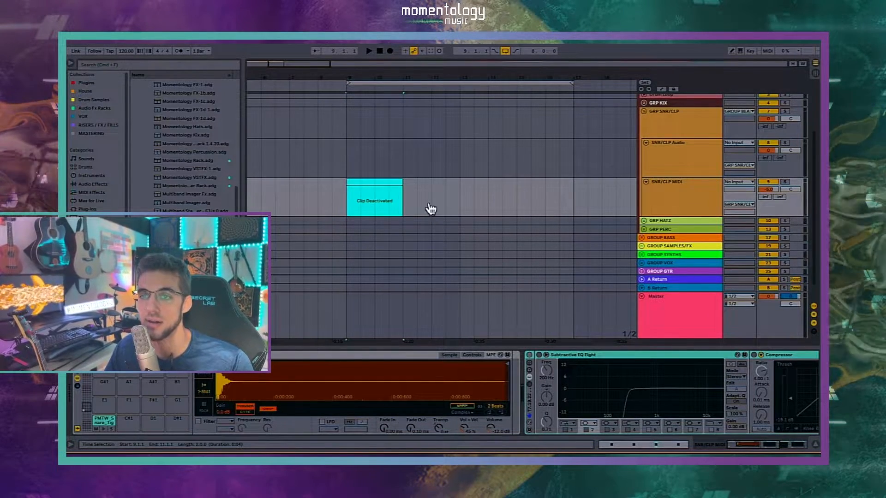
key(super+Tab)
click(314, 256)
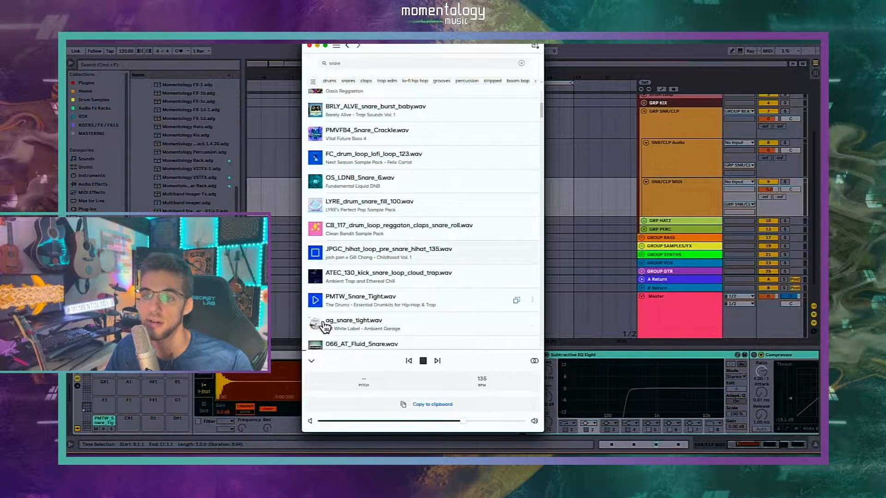
scroll(316, 329, down, 3)
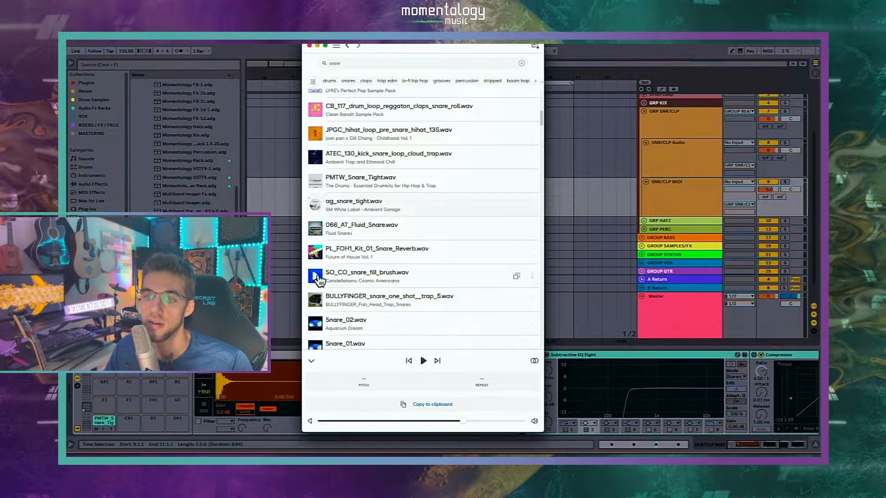
drag(337, 224, 105, 421)
- Reactivate the SNR/CLP MIDI clip and play the pattern with the Fluid Snare sample
click(288, 201)
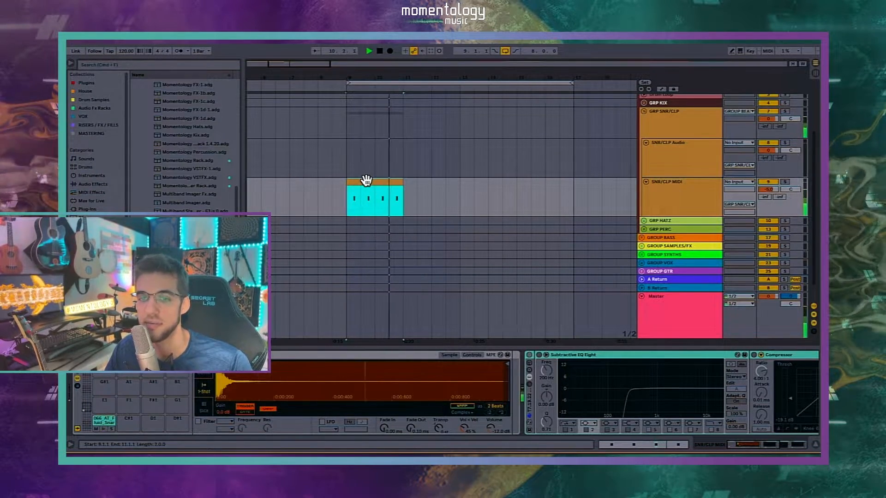
double_click(370, 184)
drag(337, 362, 805, 331)
click(671, 193)
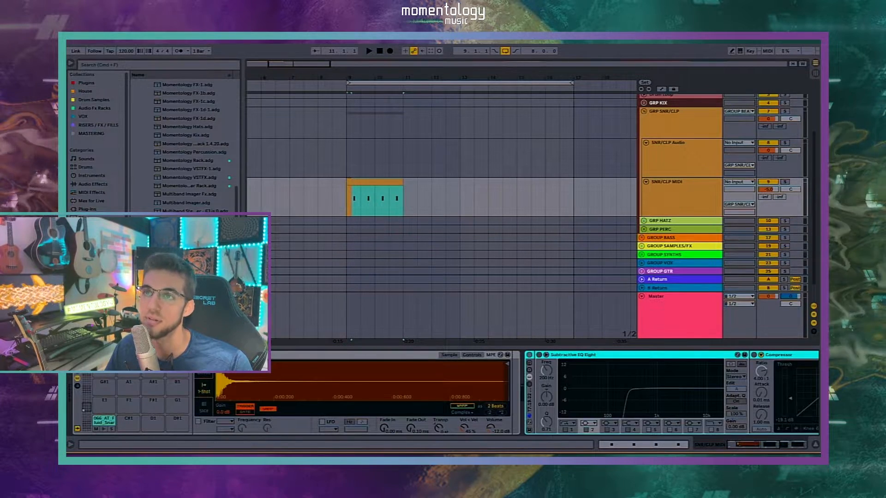
- Try Snare_02.wav from the sample library on the snare pad, play the pattern, undo the swap and play again
key(super+Tab)
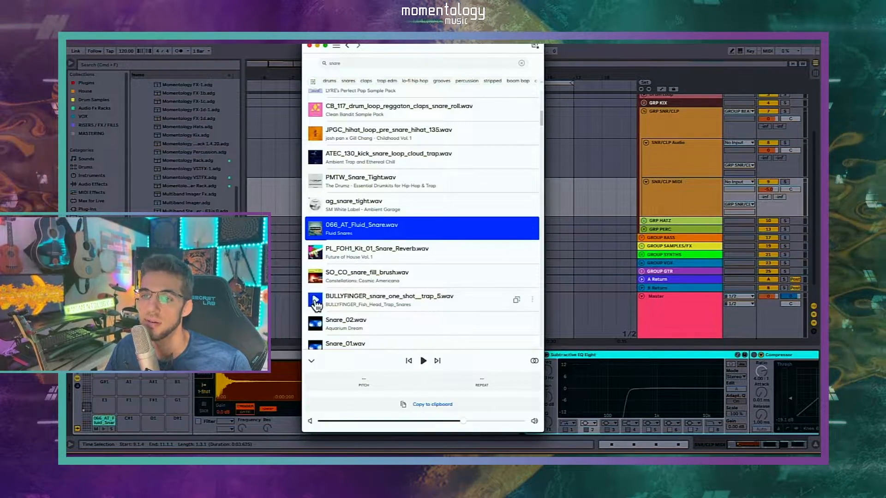
drag(332, 320, 98, 417)
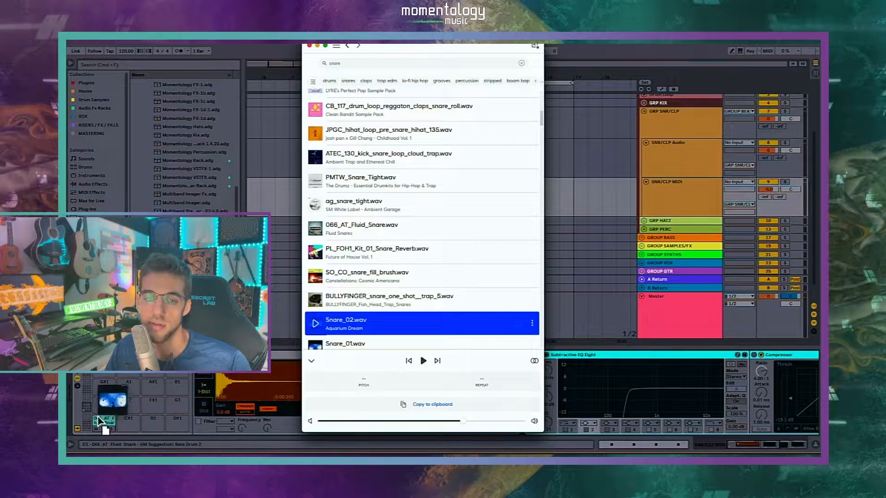
key(super+Tab)
key(space)
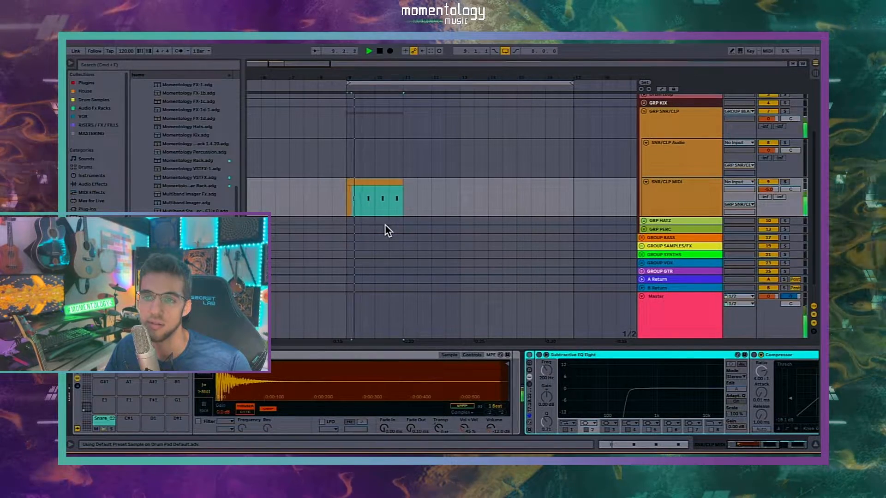
key(space)
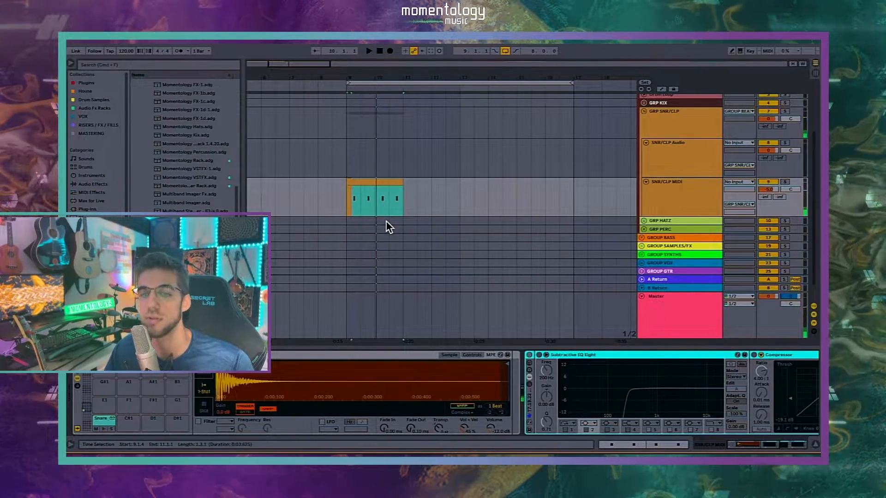
key(super+z)
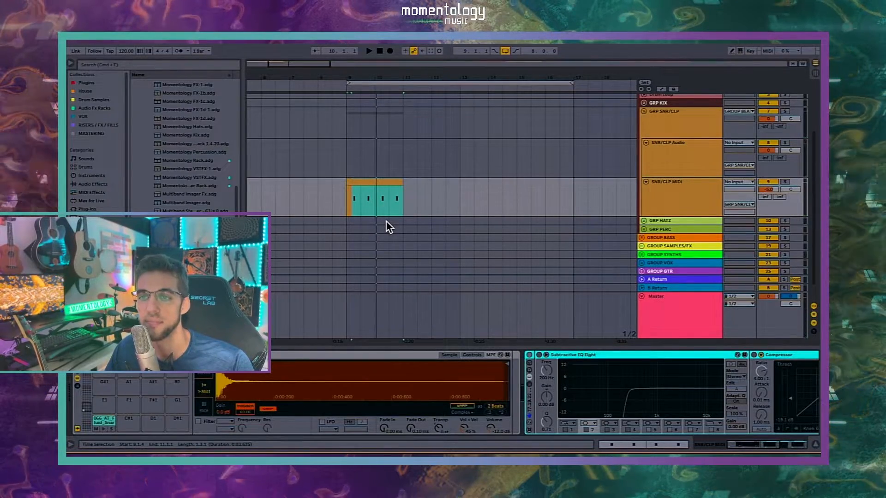
key(space)
key(space)
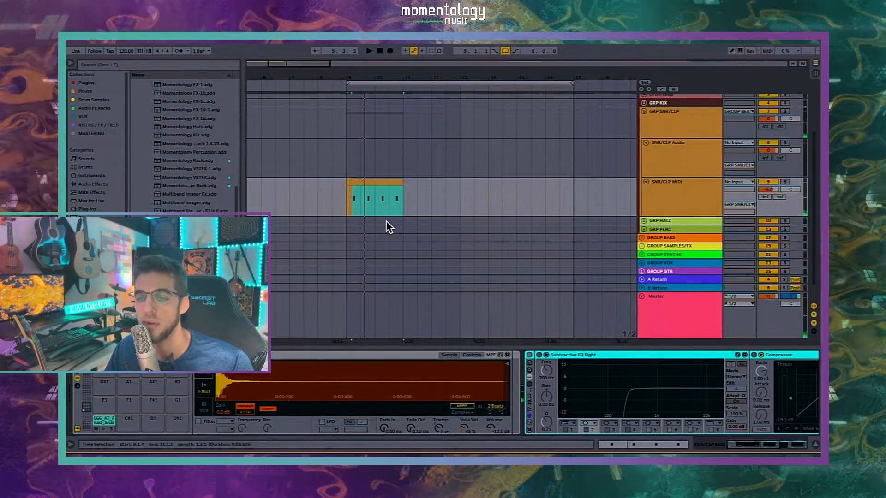
- Collapse GRP SNR/CLP, expand GRP HATZ and select its audio track
scroll(660, 121, down, 1)
click(660, 121)
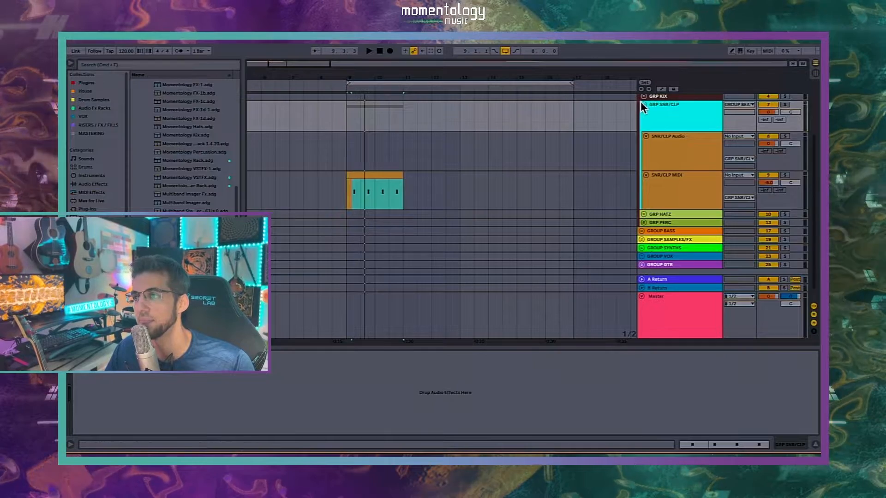
click(643, 104)
click(644, 194)
click(690, 238)
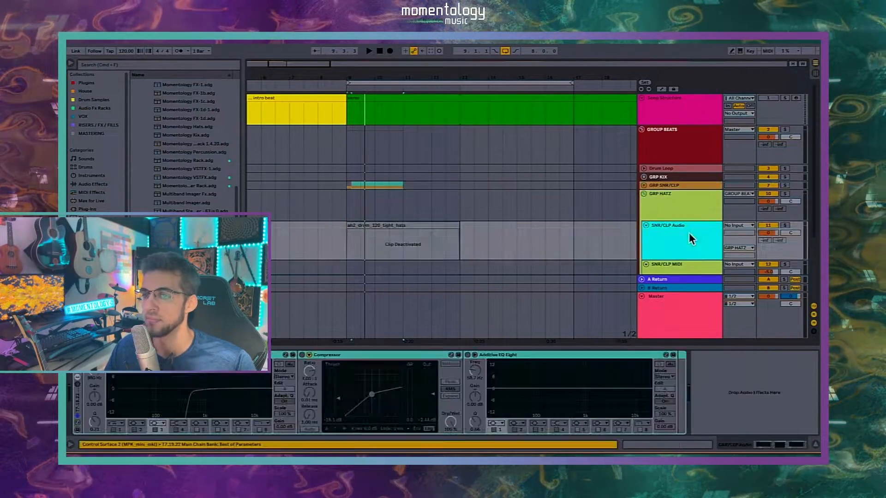
- Reactivate the ah2_drum_120_tight_hats clip, play it briefly and deactivate it again
click(373, 225)
key(0)
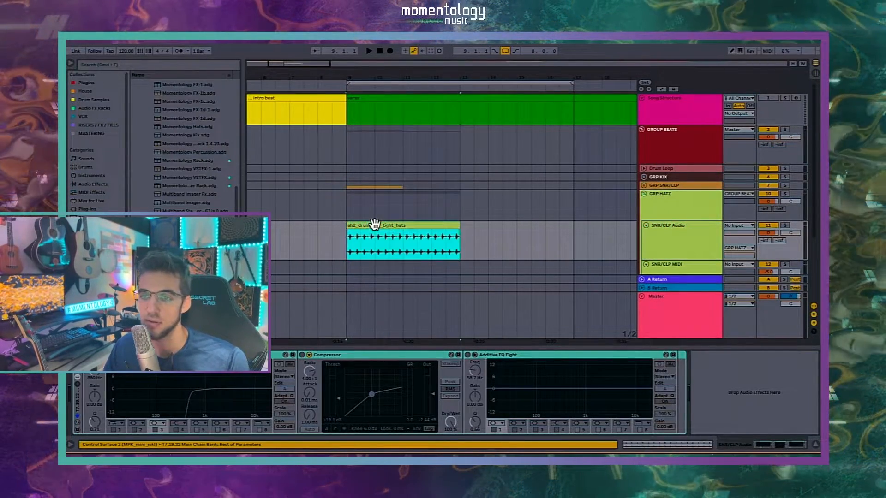
key(space)
key(space)
key(0)
- Deactivate the SNR/CLP MIDI snare clip and collapse the GRP SNR/CLP group
scroll(374, 223, down, 1)
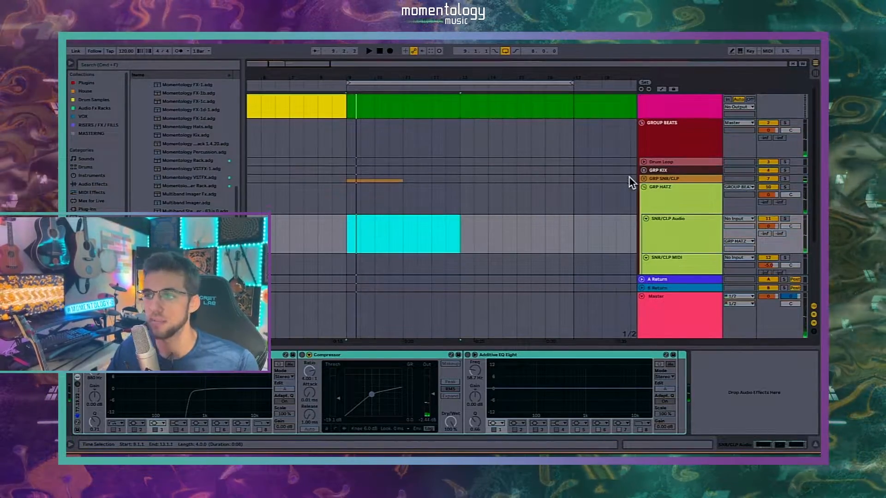
click(644, 179)
click(395, 246)
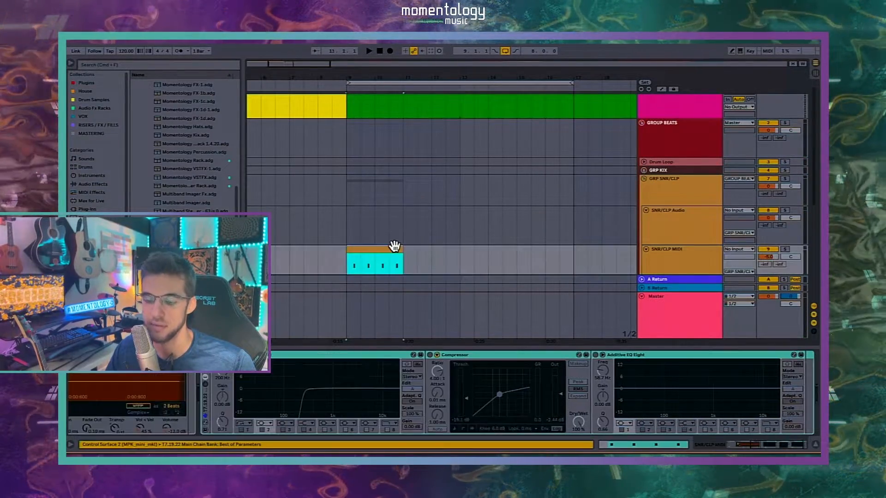
key(0)
scroll(502, 237, down, 1)
click(657, 134)
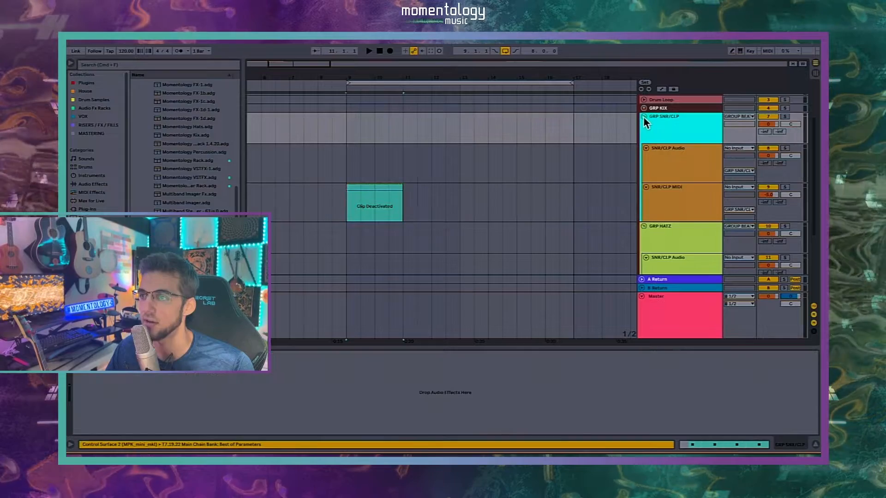
click(644, 117)
- Open the drum rack on the GRP HATZ MIDI track and search the sample library for "hat"
click(668, 208)
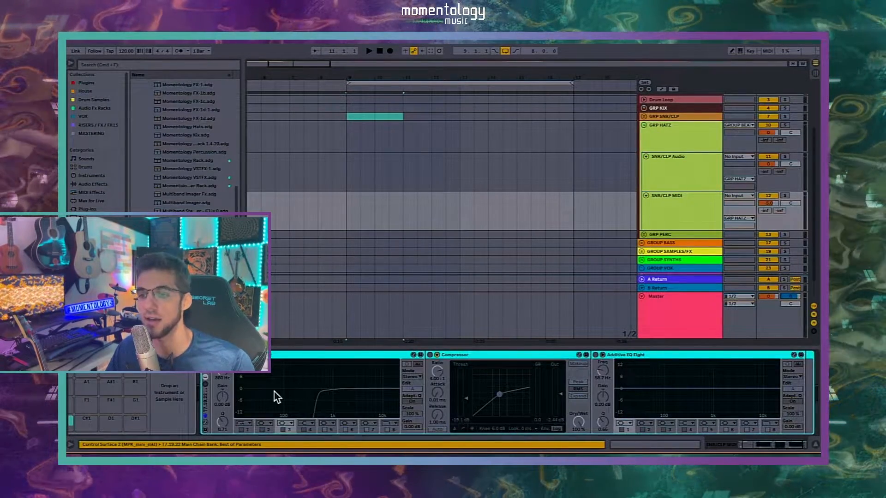
scroll(277, 389, left, 2)
click(128, 355)
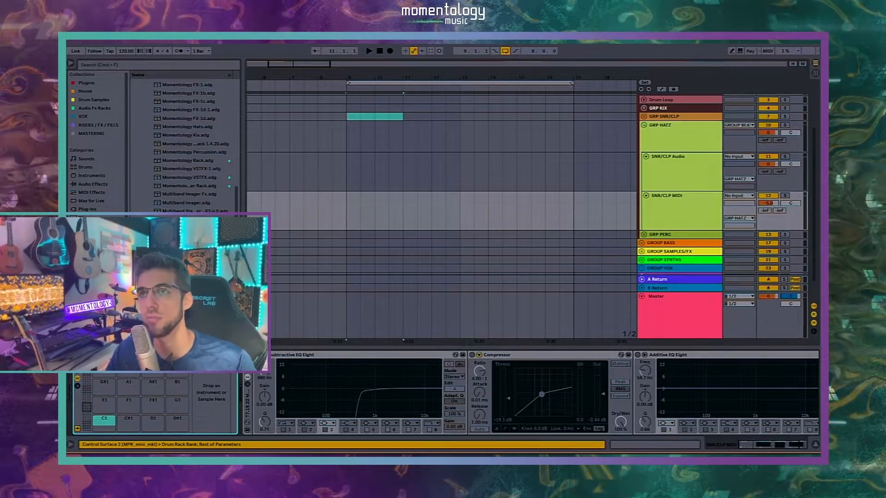
key(super+Tab)
scroll(532, 267, down, 3)
drag(353, 64, 254, 52)
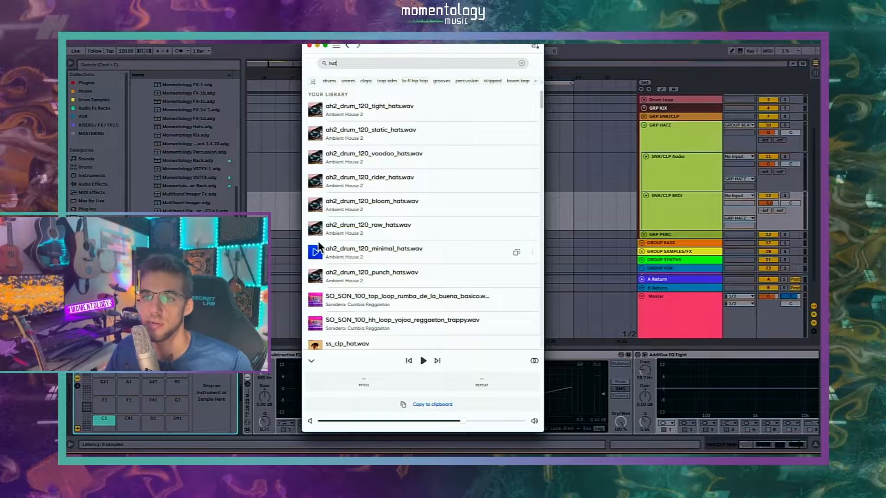
- Preview the hat samples and load ASO_hihat_lofi_22.wav onto the C1 pad of the GRP HATZ drum rack
click(315, 253)
click(316, 300)
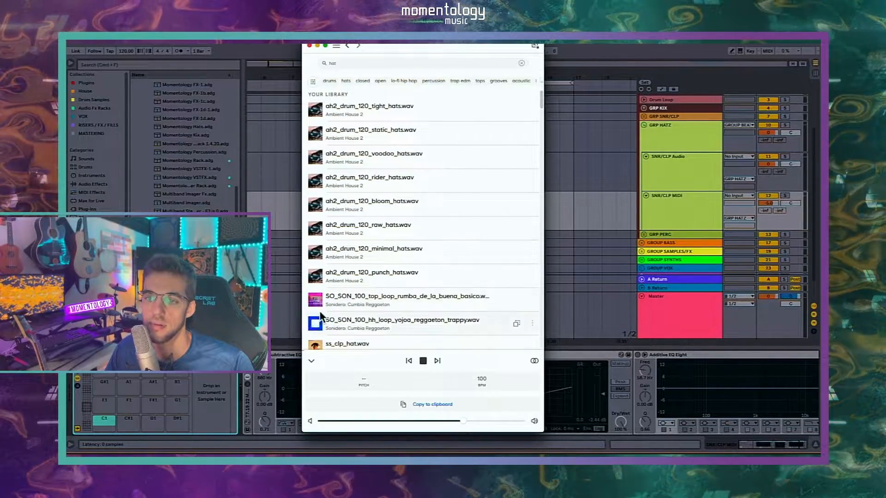
key(Down)
key(Down)
key(Down)
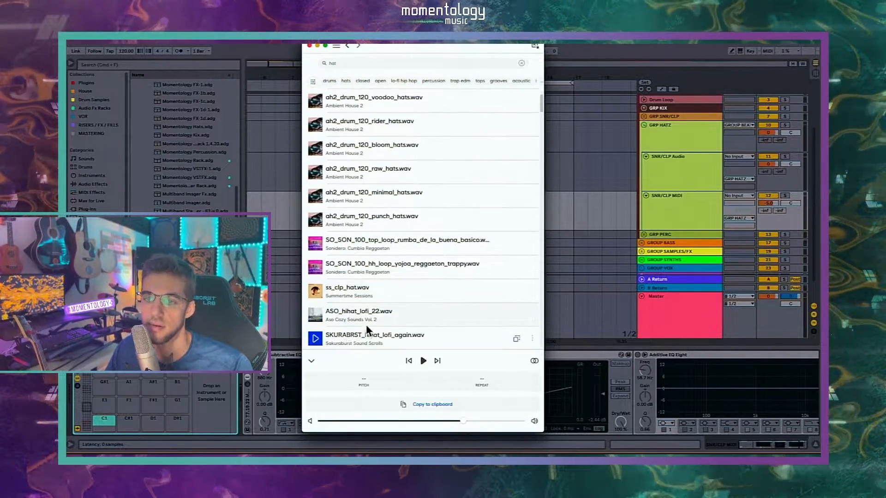
scroll(415, 309, up, 1)
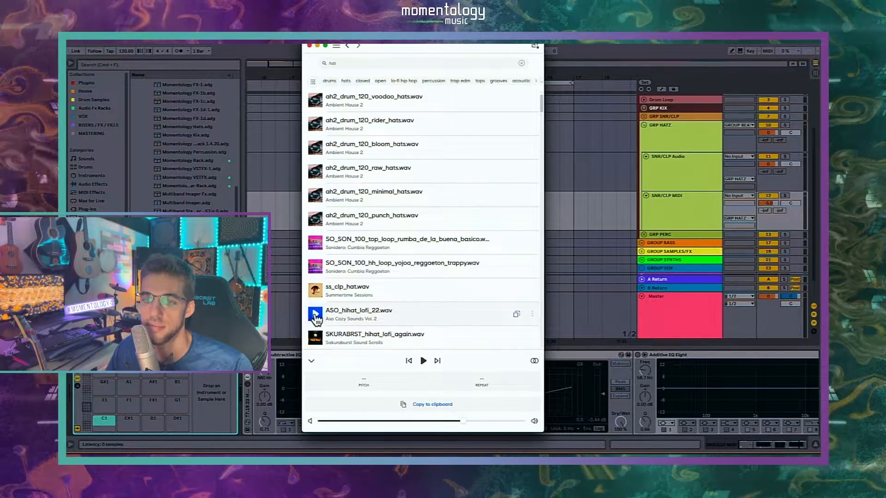
drag(359, 312, 107, 419)
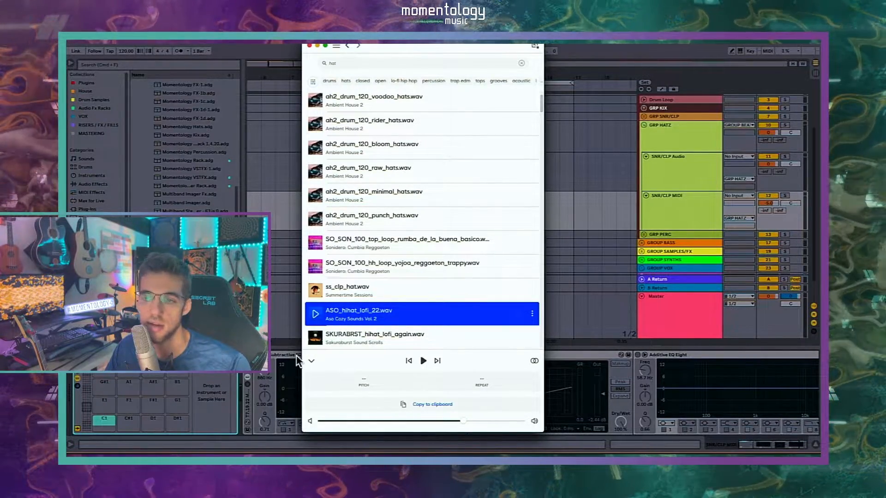
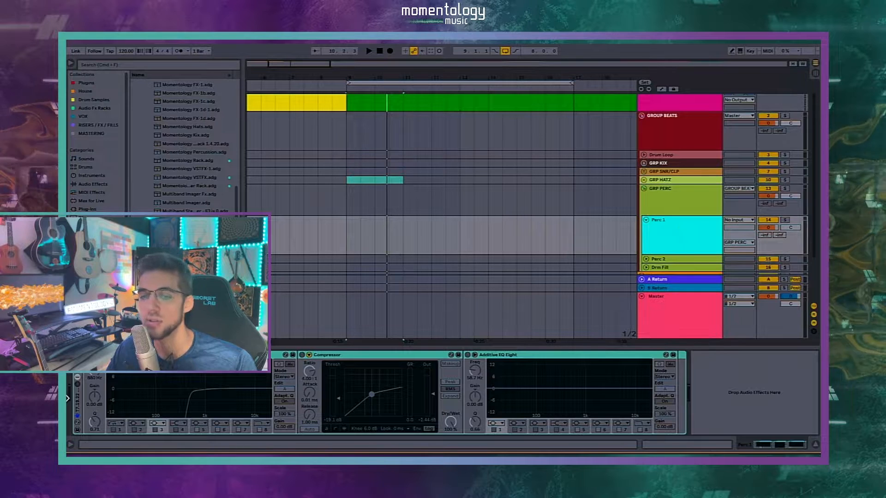
- Lower the low-cut frequency in Perc 1's Subtractive EQ Eight and leave the rack switched off
click(79, 401)
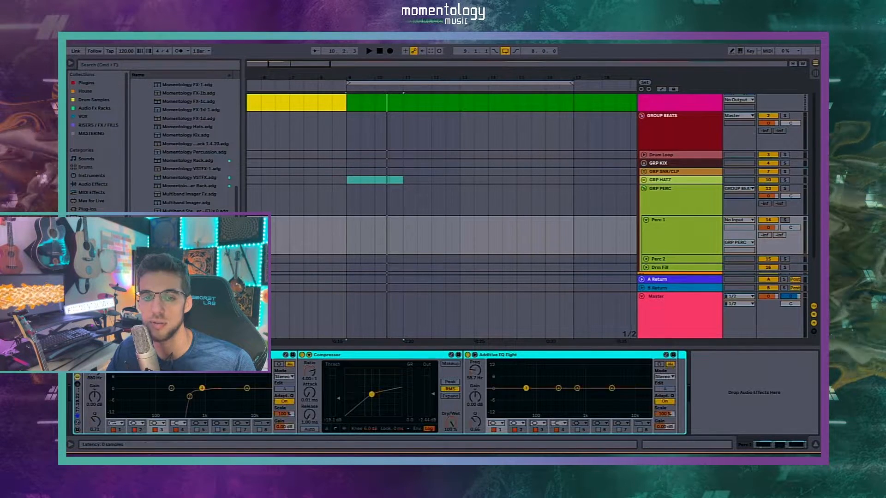
drag(189, 396, 168, 396)
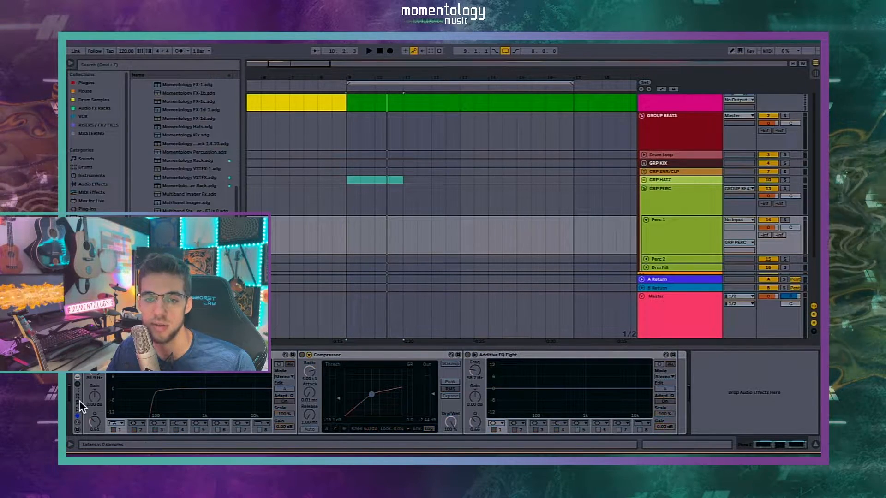
- Unfold the Perc 2 track and copy Perc 1's EQ and compressor rack onto it
scroll(644, 226, down, 3)
click(645, 221)
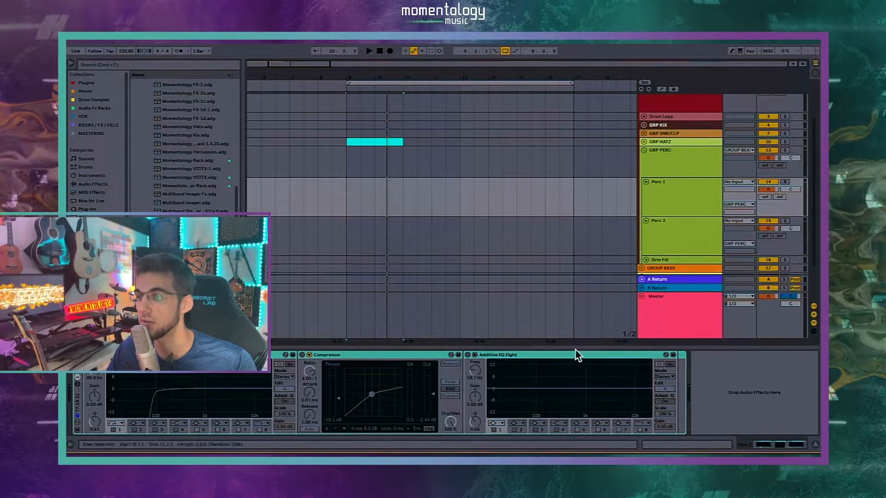
click(693, 214)
click(696, 233)
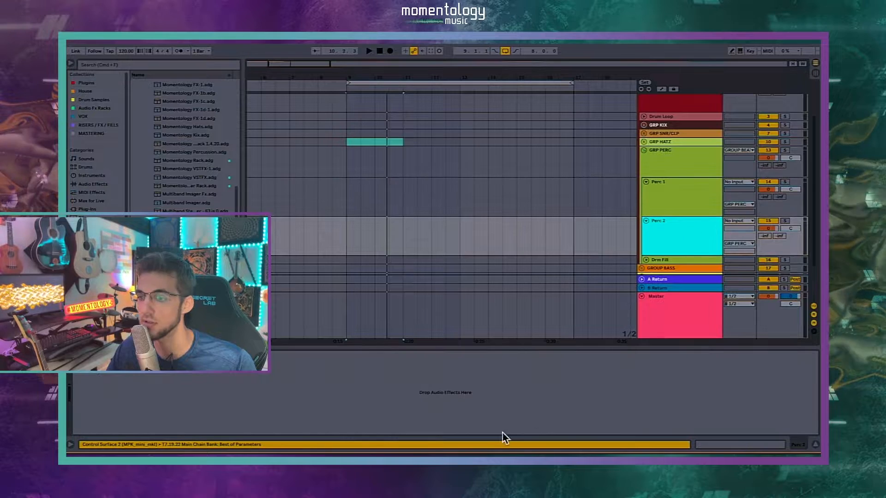
click(497, 408)
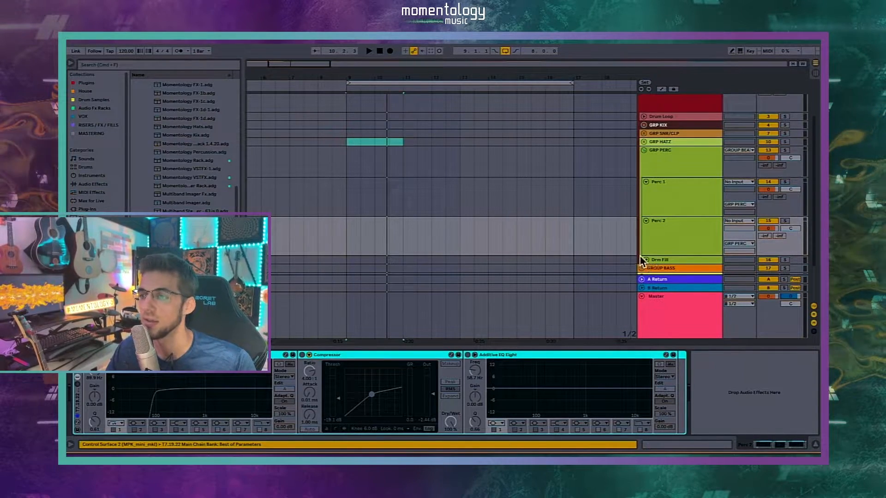
- Unfold the Drm Fill track and copy the EQ and compressor rack onto it
click(645, 259)
click(670, 271)
click(619, 384)
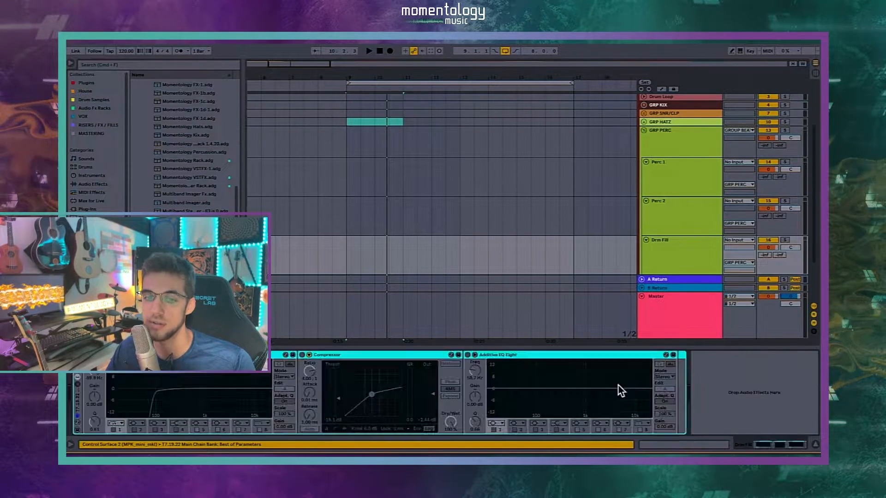
- Check the effect racks on the percussion tracks and fold the GRP PERC group
click(673, 240)
click(669, 216)
click(664, 173)
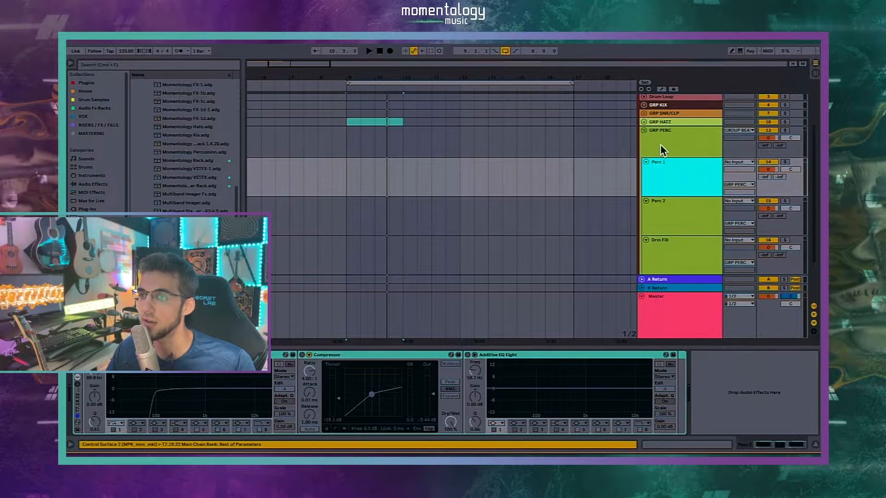
click(656, 138)
click(644, 131)
click(643, 202)
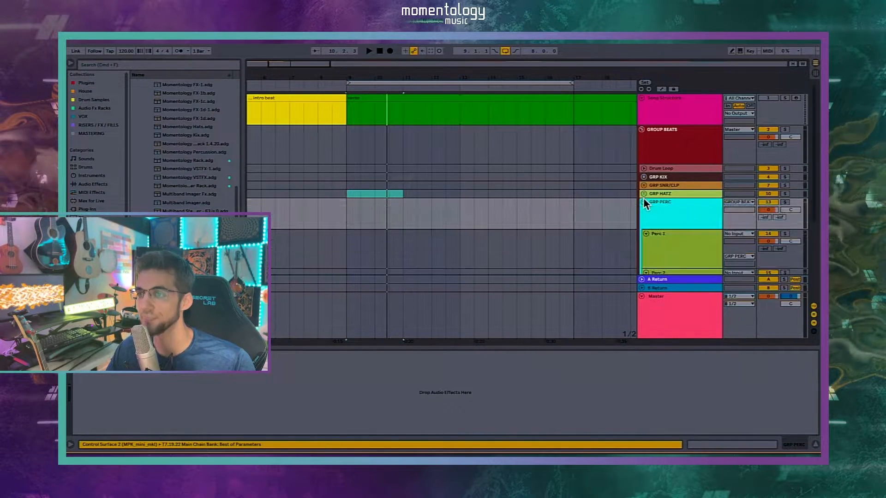
click(674, 259)
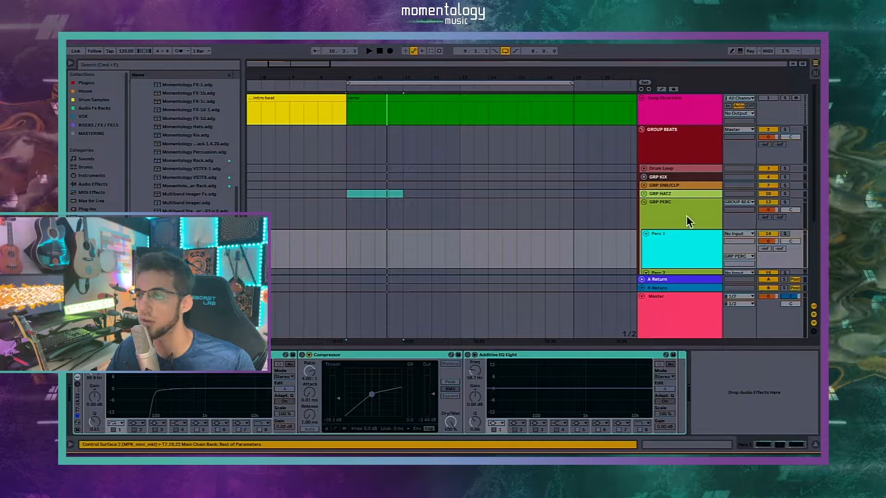
click(651, 203)
click(643, 202)
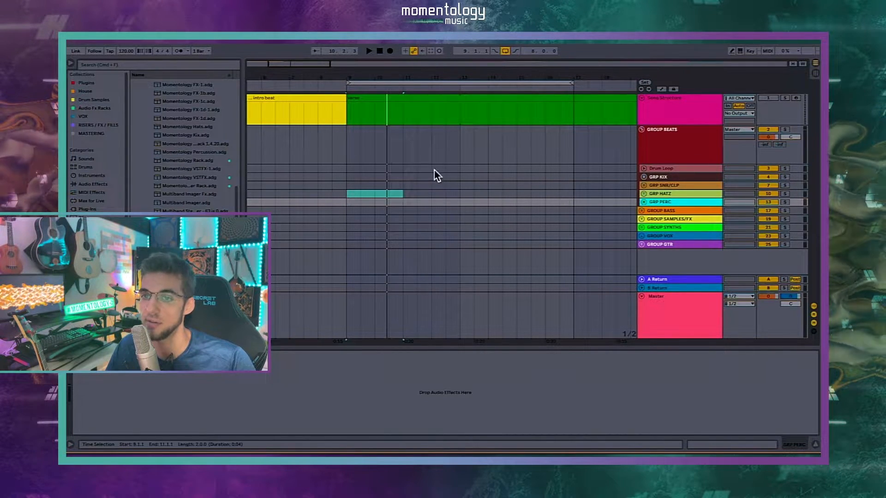
- Set the arrangement's fixed grid to 1 Bar
click(423, 177)
right_click(423, 176)
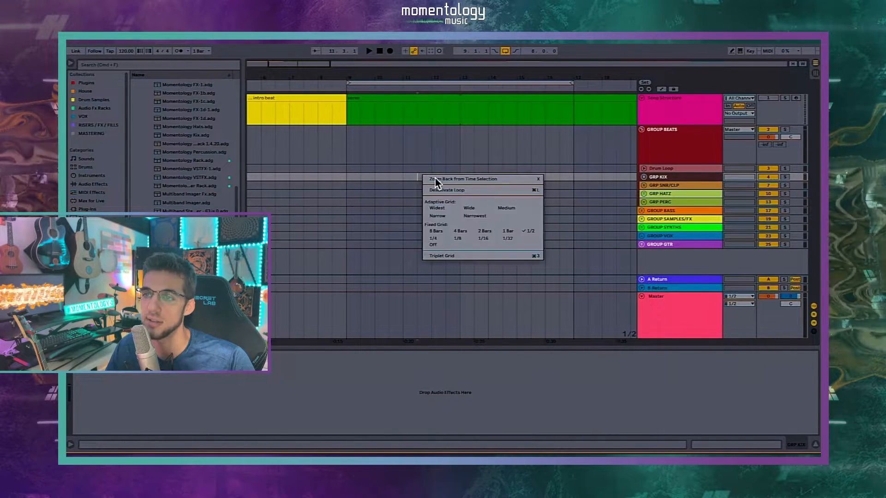
click(511, 231)
- Go through the tracks and groups one by one from GROUP BEATS to GROUP GTR to review the template's layout
click(666, 209)
click(672, 148)
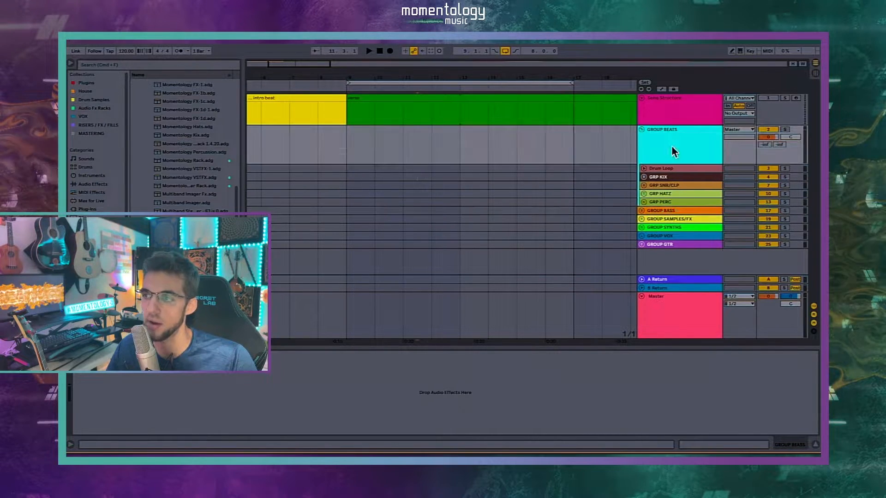
click(671, 169)
click(668, 177)
click(670, 185)
click(674, 194)
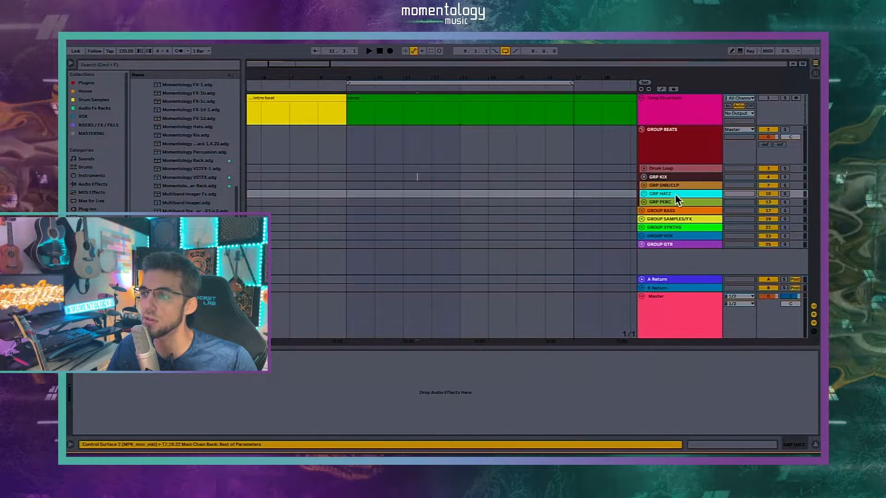
click(678, 202)
click(682, 211)
click(686, 219)
click(688, 227)
click(691, 236)
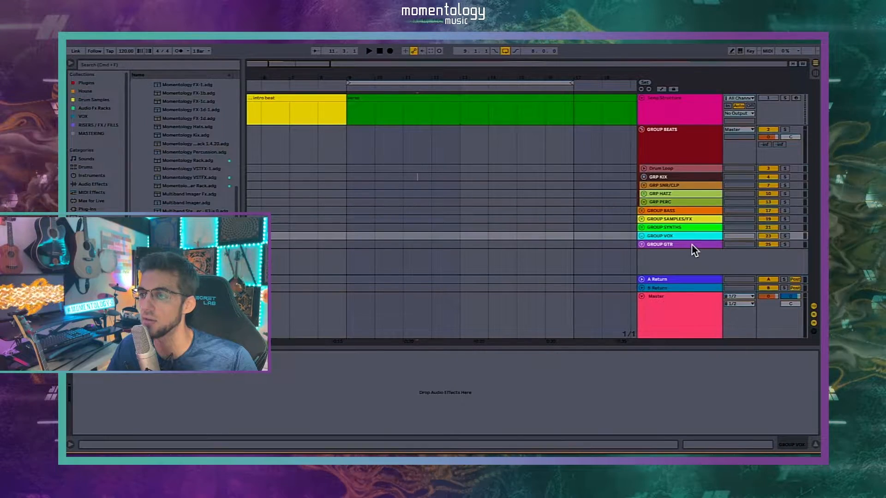
click(693, 244)
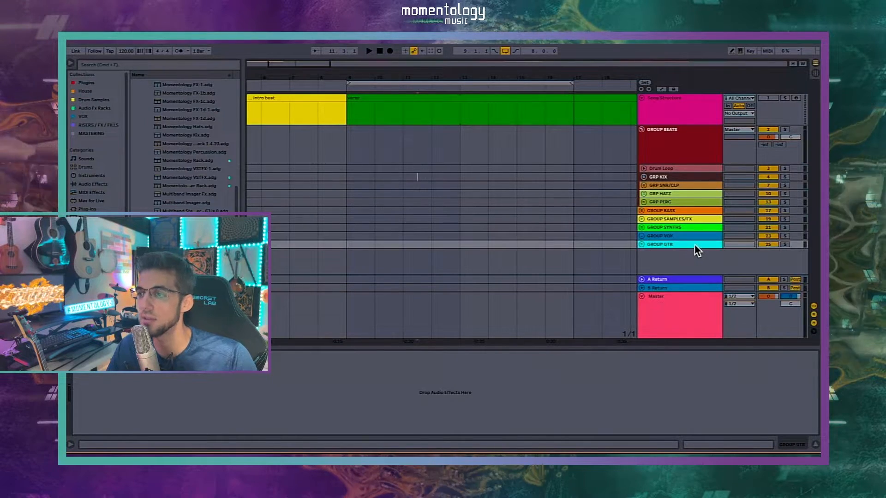
click(672, 207)
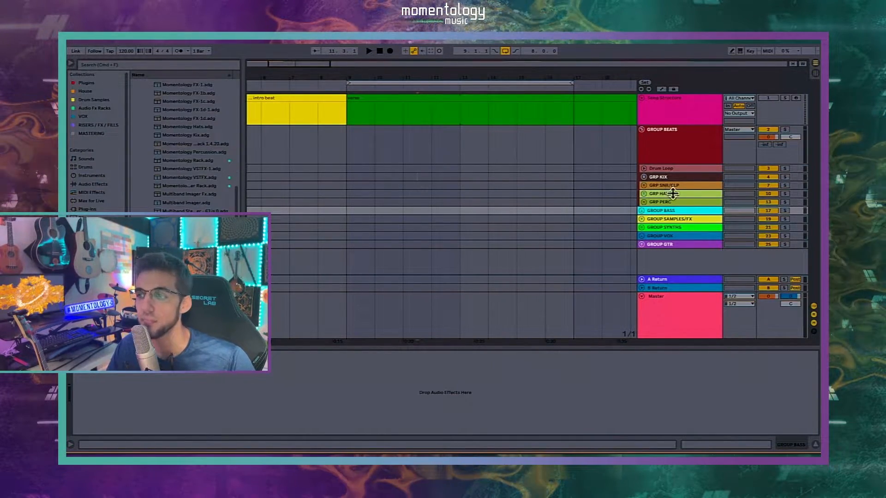
- Unfold the GRP KIX group and look through the audio effects and the Plugins collection in a slightly widened browser
click(642, 179)
click(644, 177)
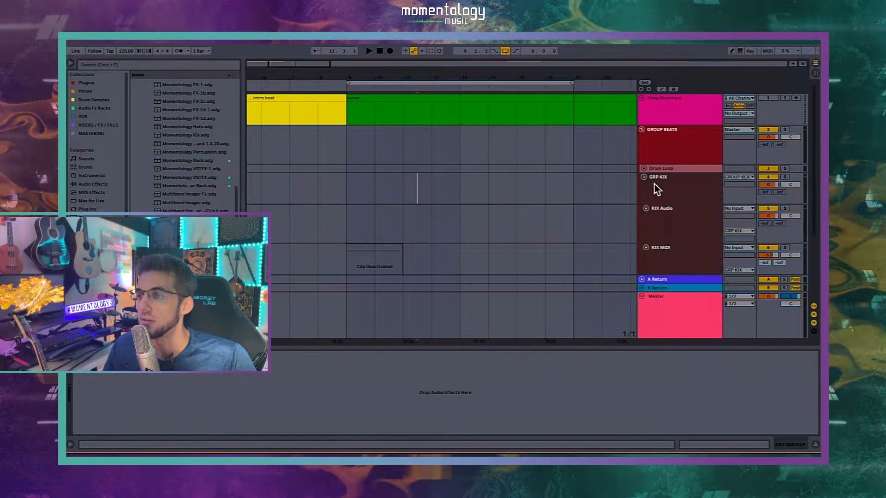
scroll(148, 193, up, 10)
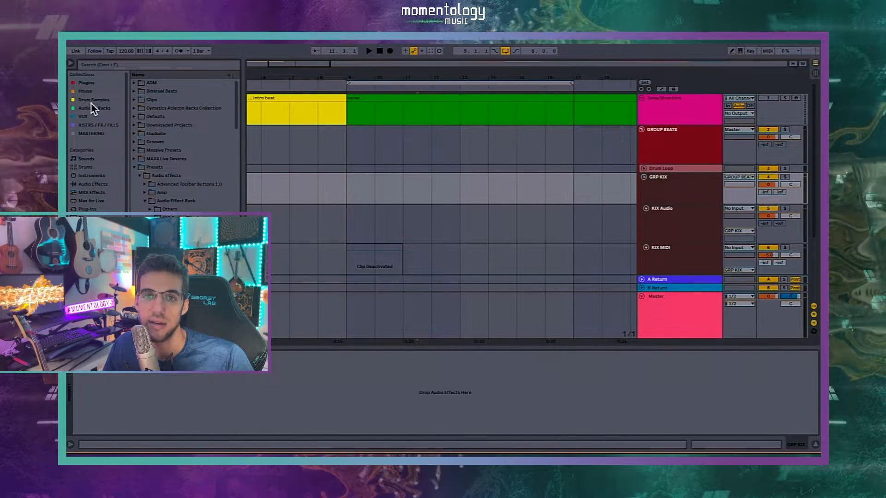
click(106, 185)
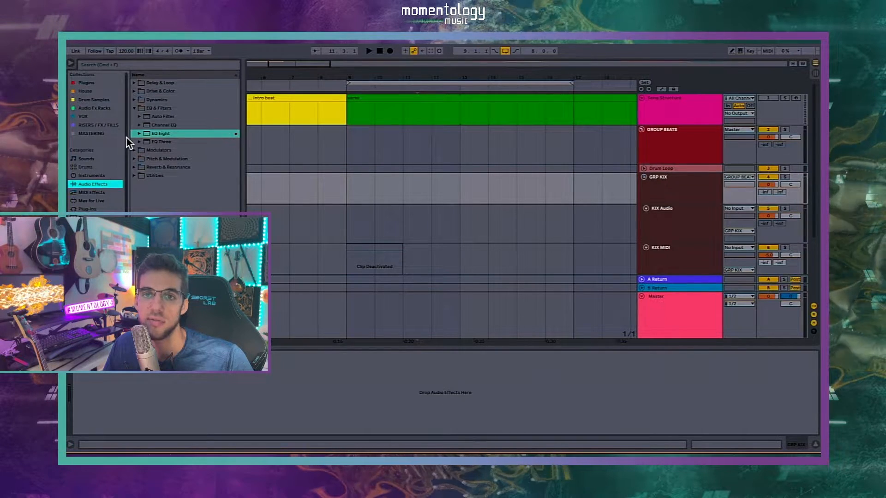
click(88, 83)
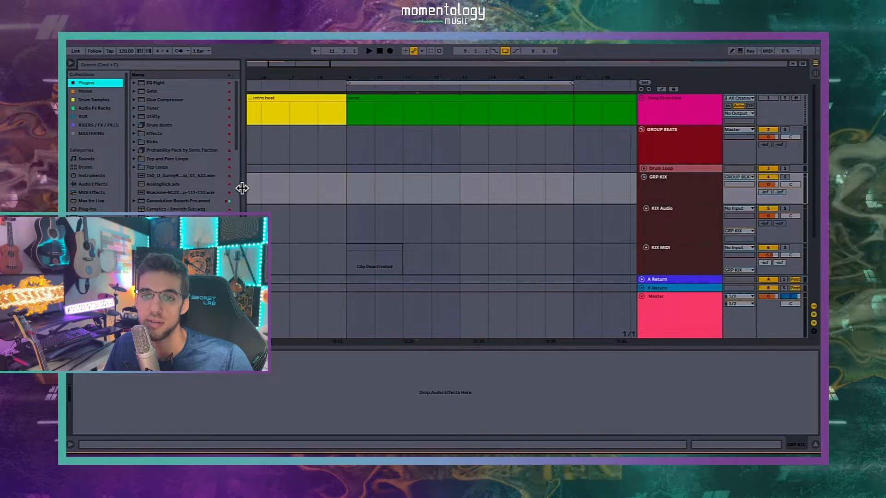
drag(243, 189, 255, 192)
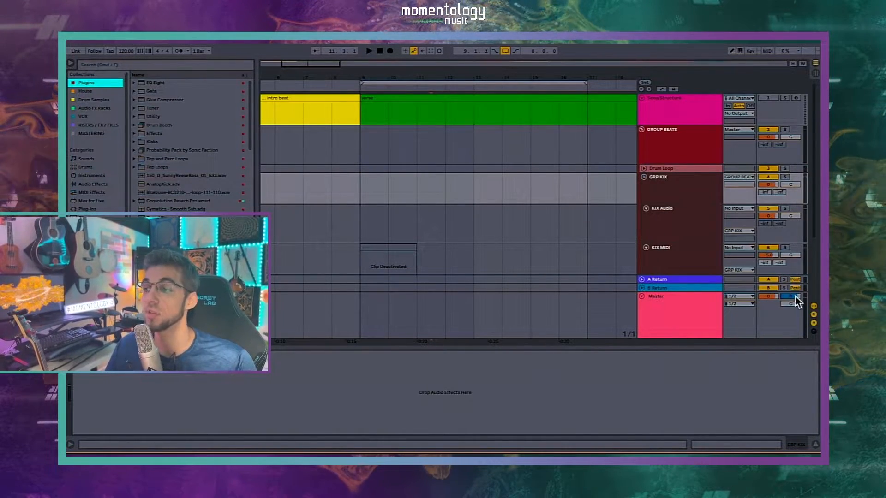
click(814, 323)
click(814, 323)
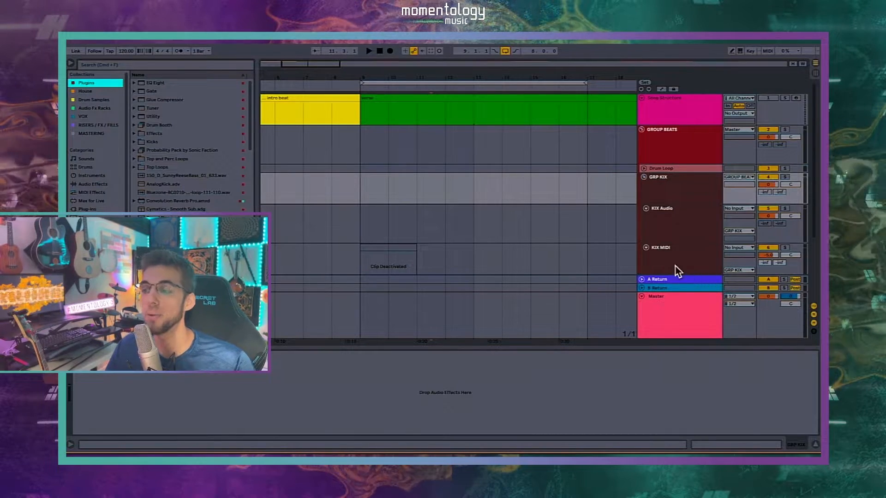
click(649, 196)
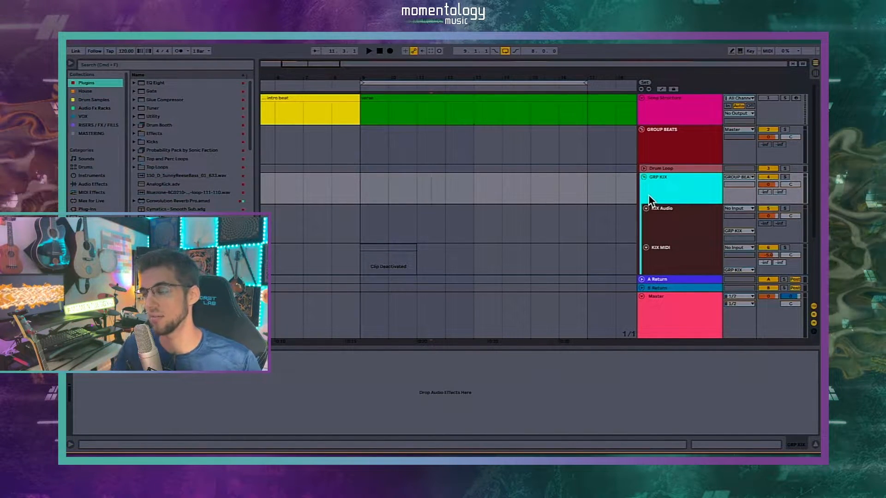
key(super+z)
key(super+shift+z)
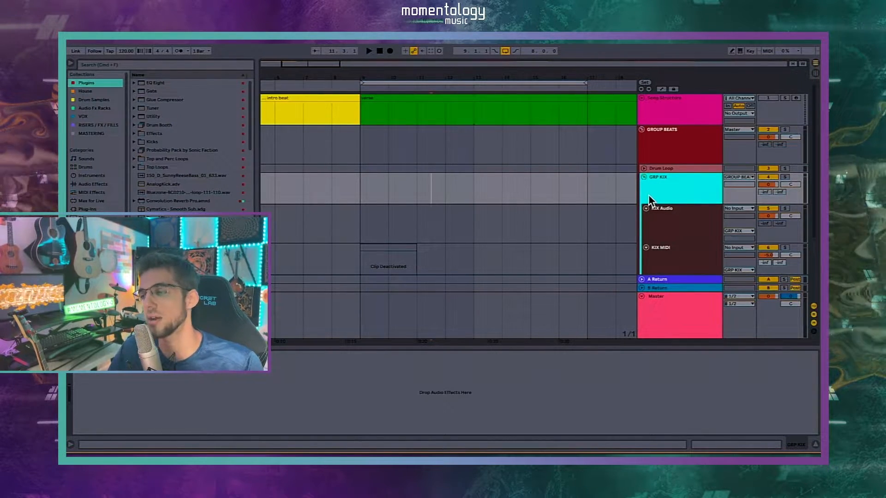
- Examine the device chains of the KIX Audio and KIX MIDI tracks and fold the GRP KIX group
click(678, 222)
click(693, 258)
click(680, 233)
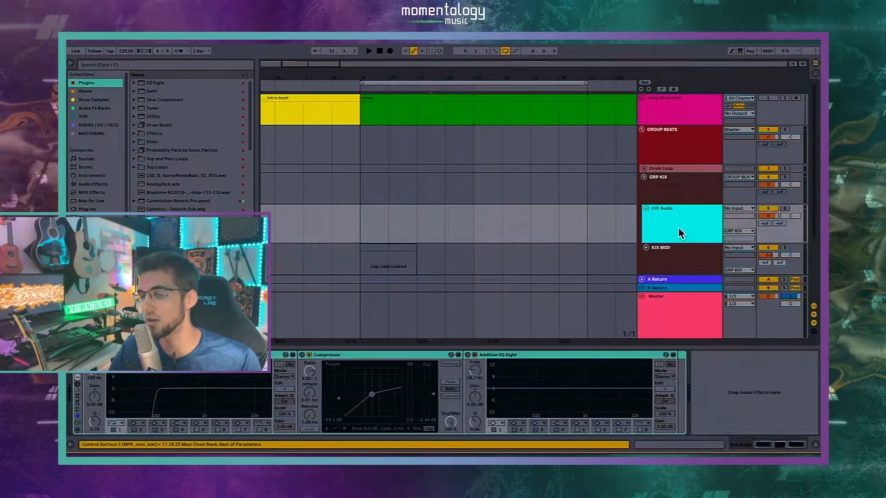
click(683, 260)
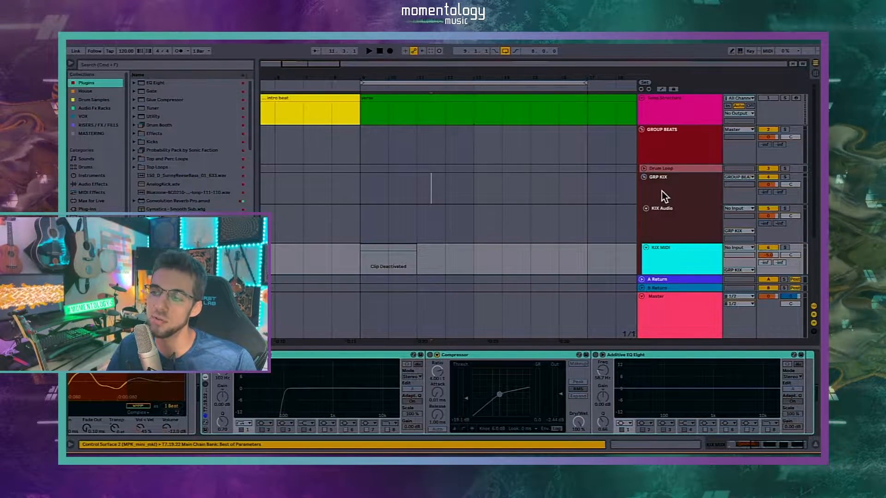
click(641, 178)
click(642, 177)
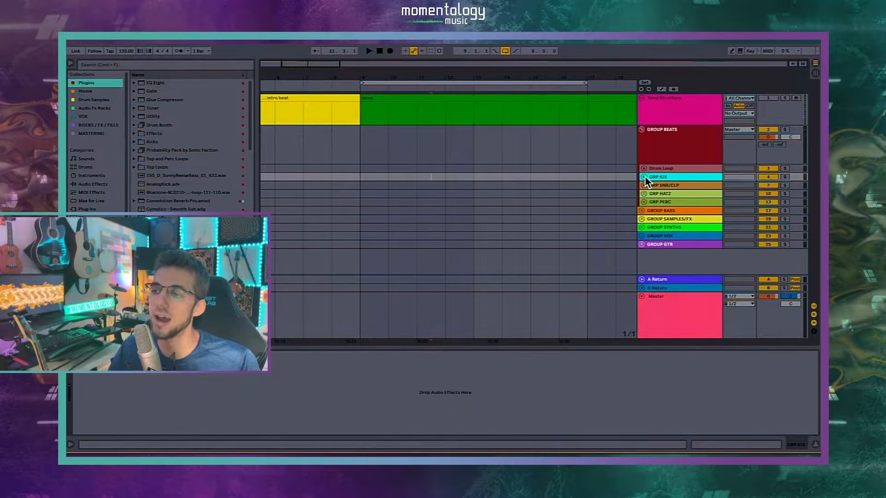
click(644, 177)
click(643, 176)
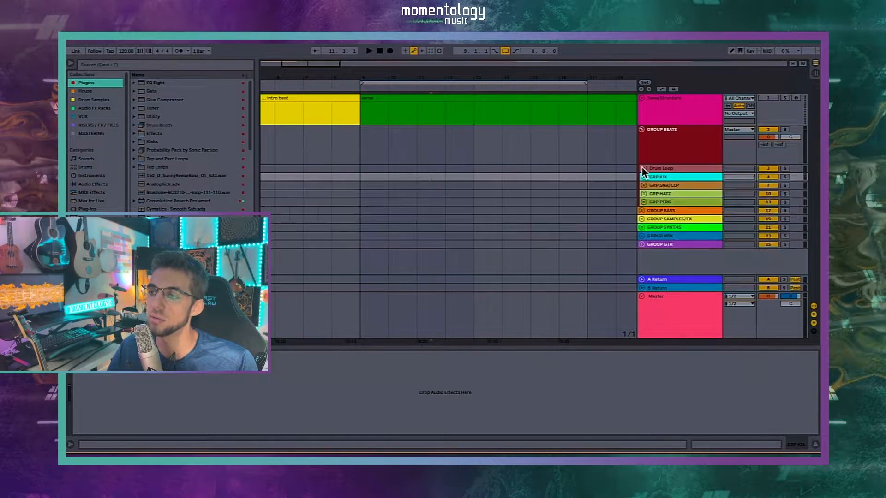
- Unfold the Drum Loop track and show its device chain
click(642, 168)
click(668, 184)
click(710, 390)
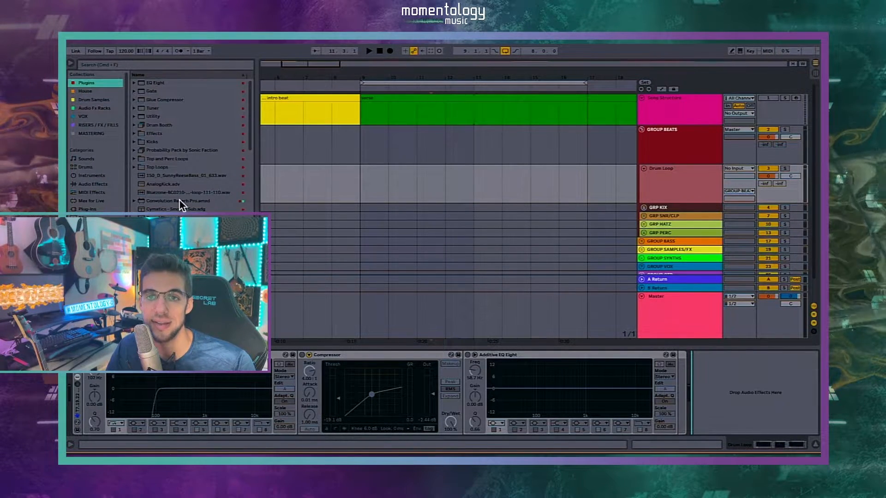
click(70, 63)
click(70, 63)
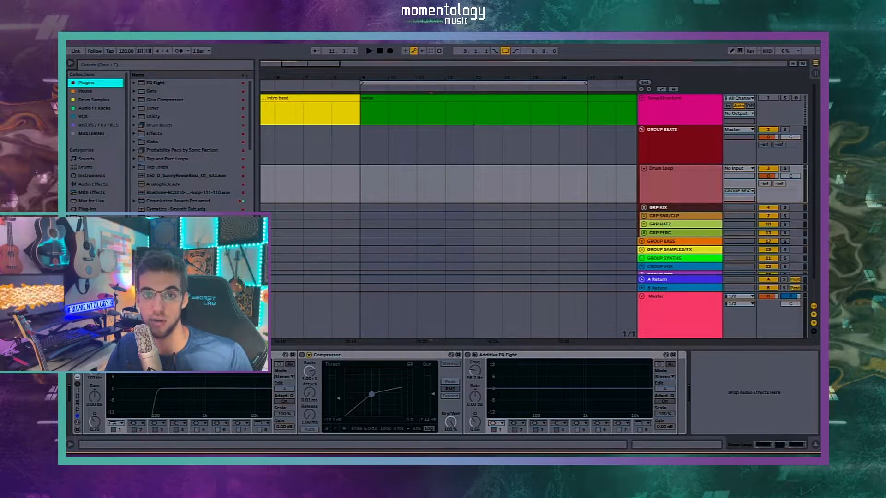
- Find the Drum Loops track inside Default Production.als under GROUP BEATS and add its devices after the Drum Loop track's existing rack
click(92, 286)
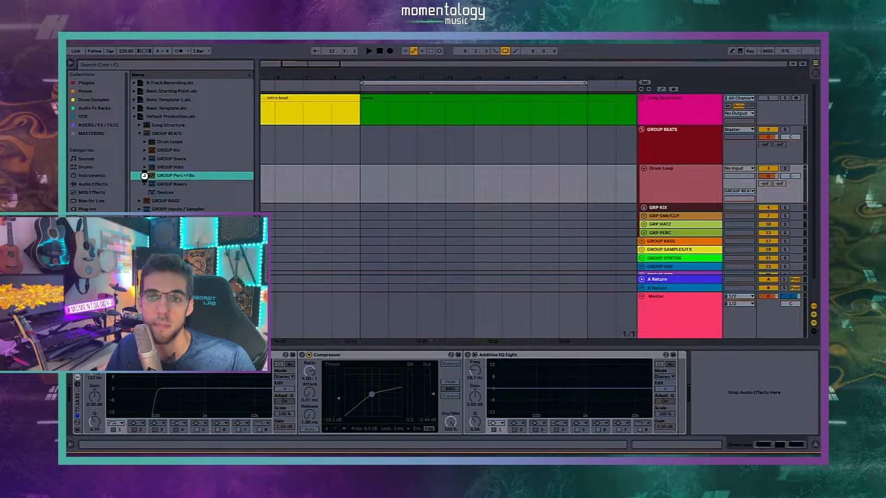
click(145, 176)
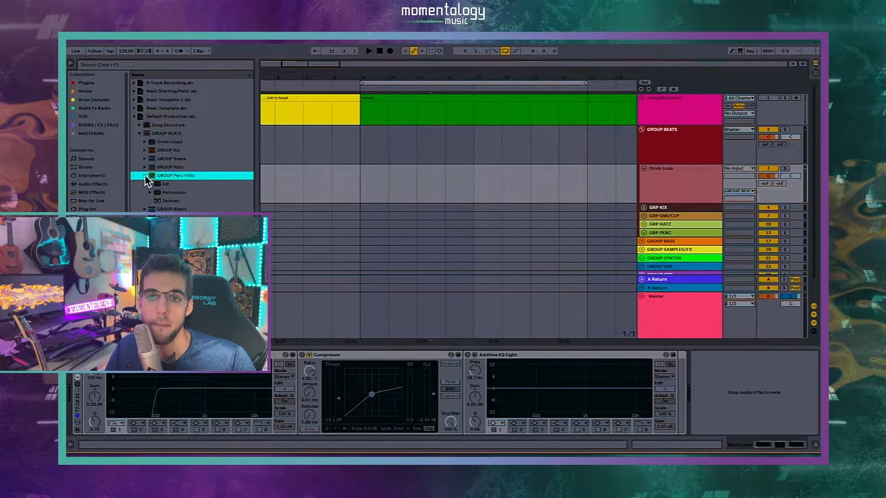
click(166, 192)
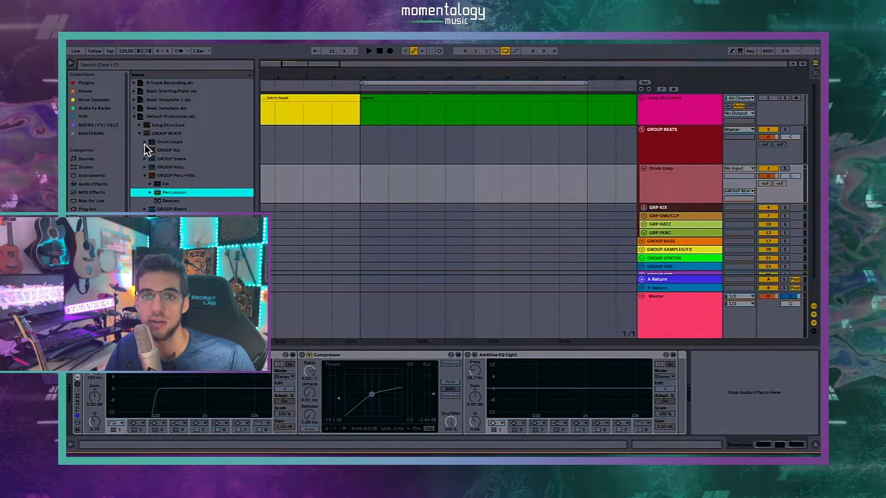
click(163, 142)
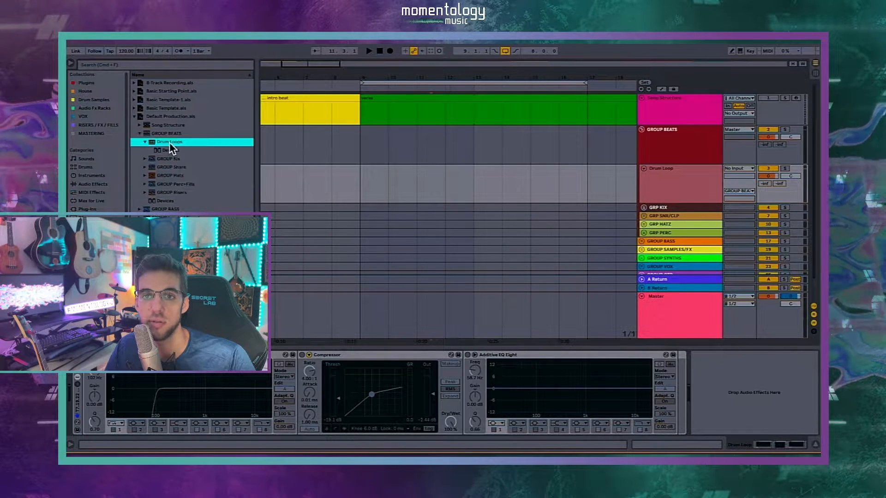
click(172, 151)
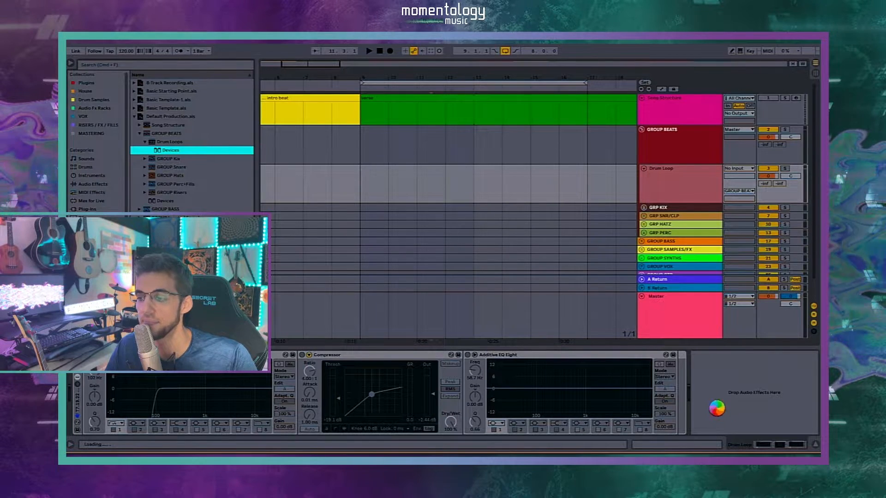
drag(720, 413, 720, 413)
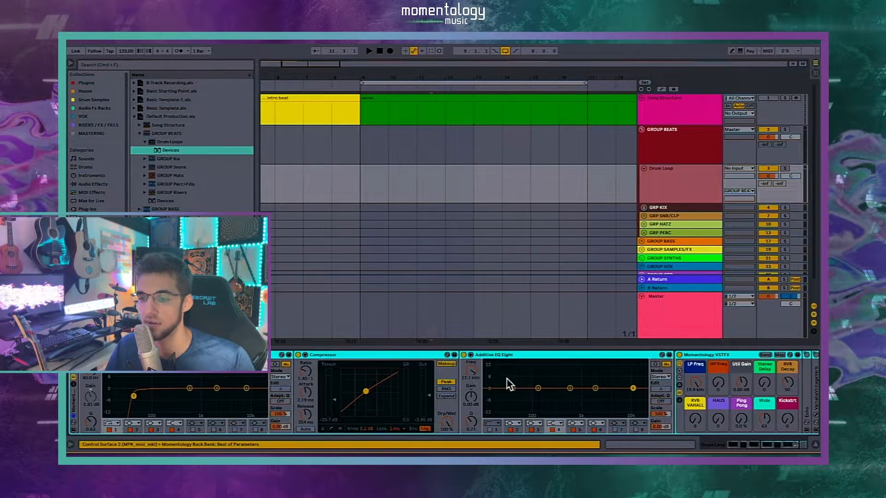
- Delete the Subtractive EQ Eight, Compressor and Additive EQ Eight from the imported rack, keeping the Momentology VSTFX rack
click(69, 389)
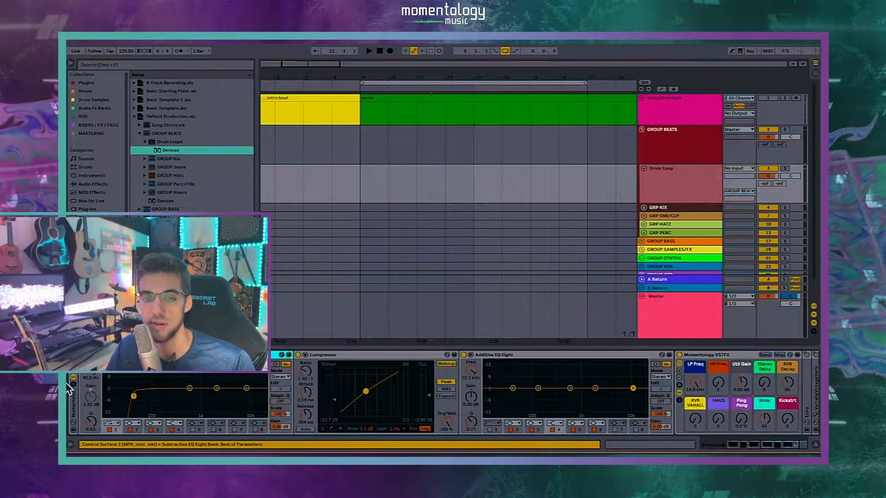
scroll(593, 366, right, 3)
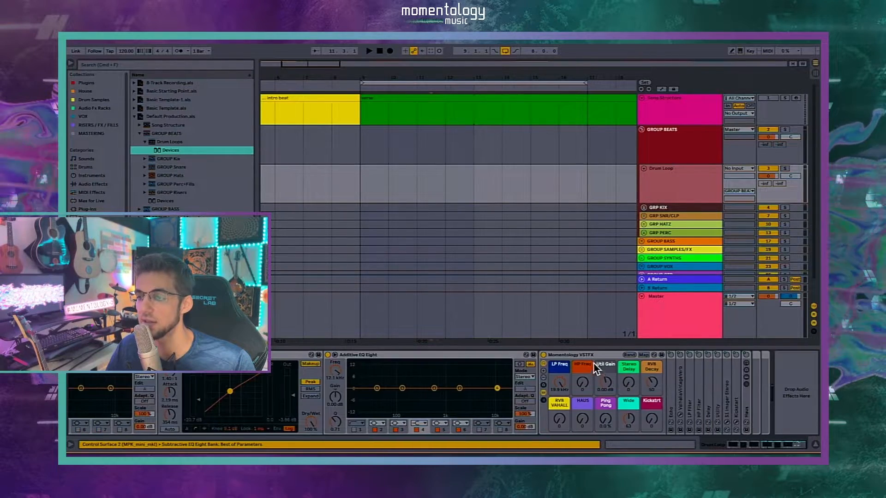
click(594, 355)
click(477, 354)
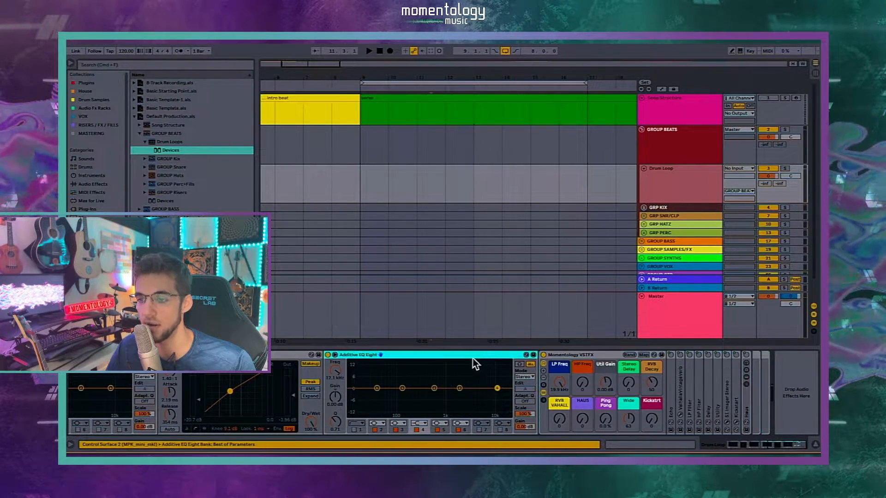
scroll(424, 356, left, 3)
shift+click(337, 357)
key(Delete)
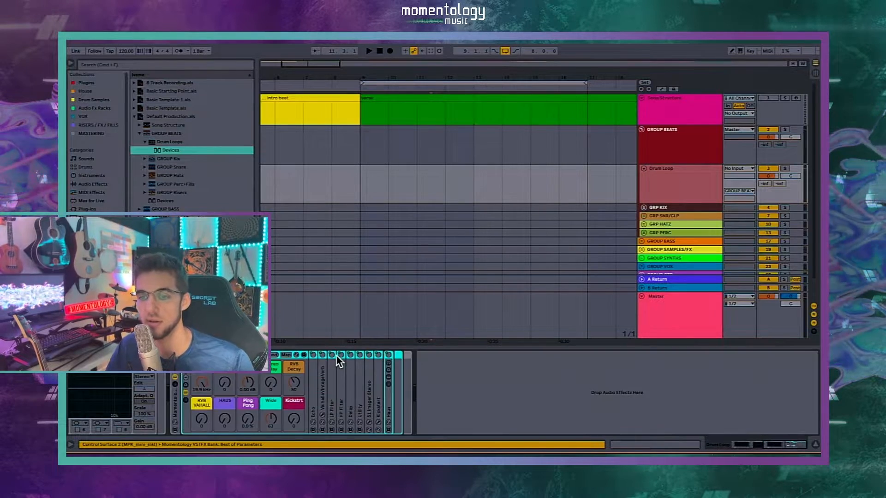
- Switch to the sample library window and audition samples from the existing hat search results
scroll(363, 375, left, 3)
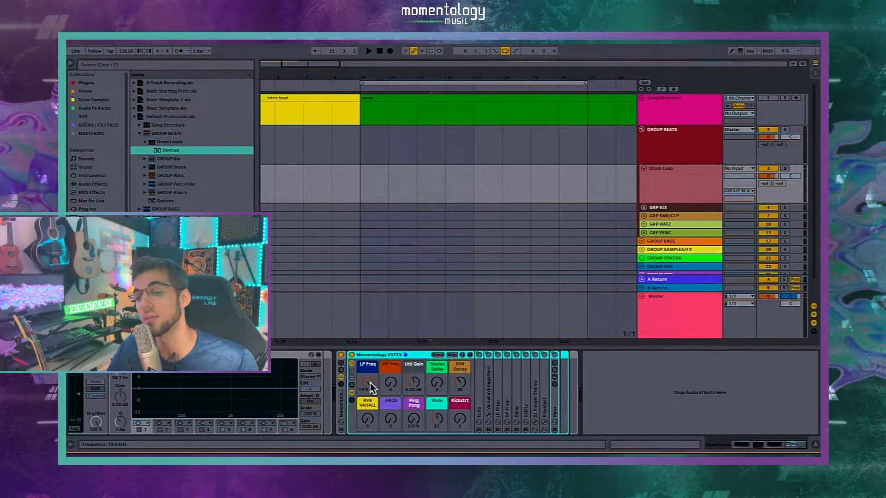
click(353, 190)
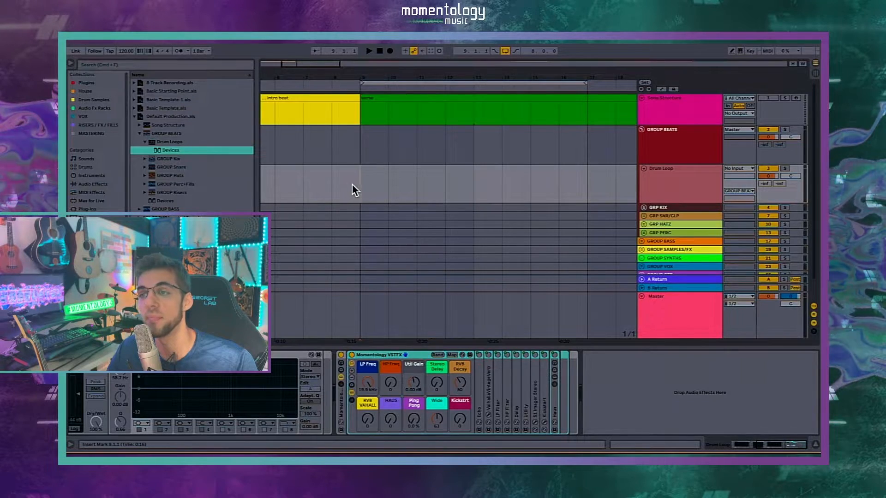
click(678, 189)
key(super+Tab)
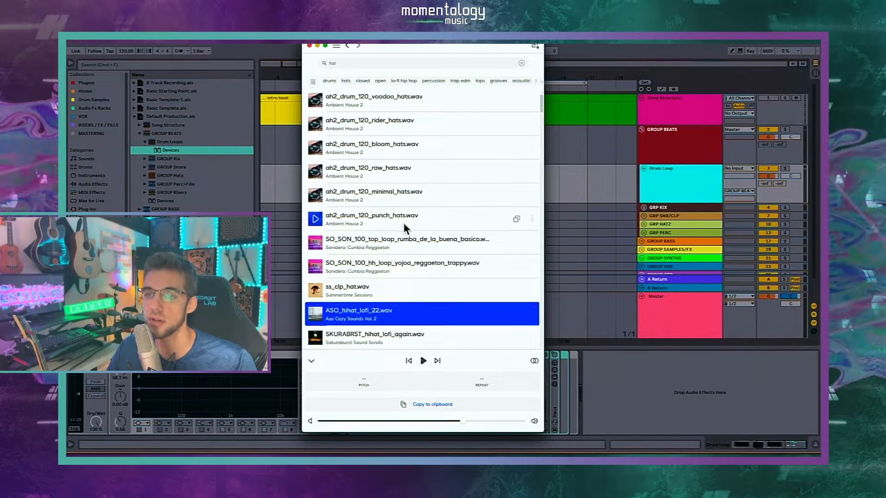
click(314, 243)
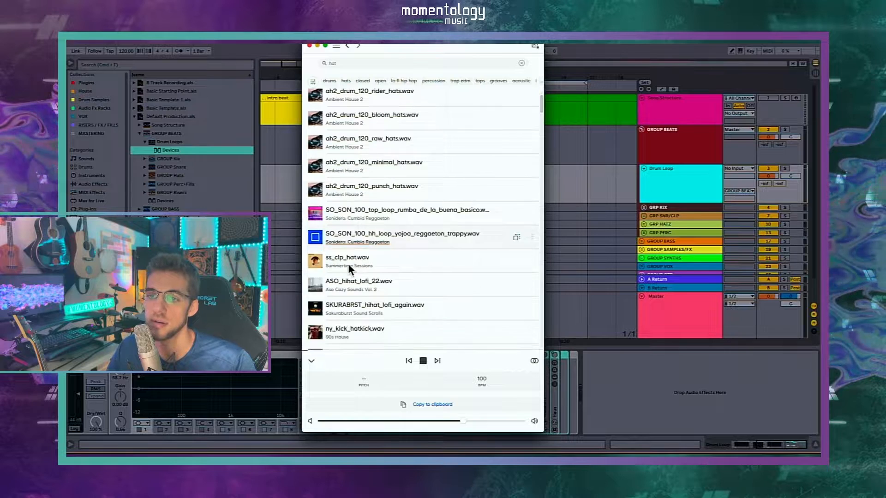
scroll(318, 272, down, 3)
click(316, 261)
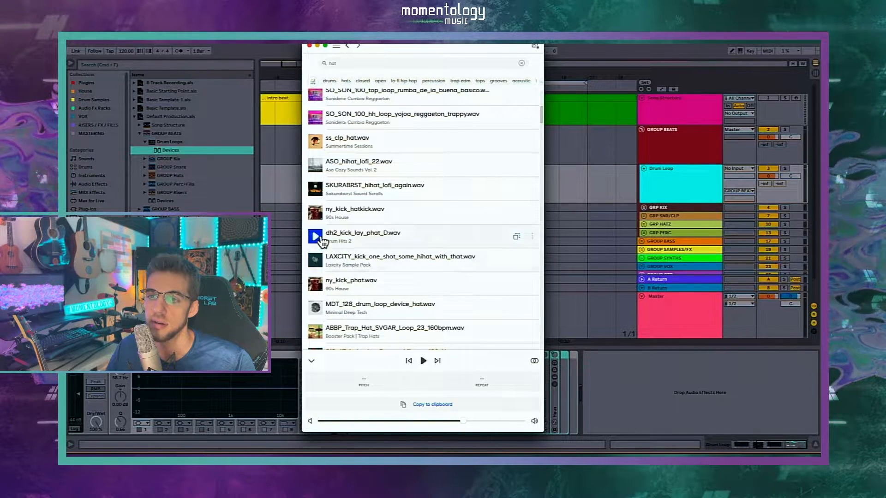
- Clear the hat search and audition the Ambient House 2 drum samples in the sample library
click(344, 81)
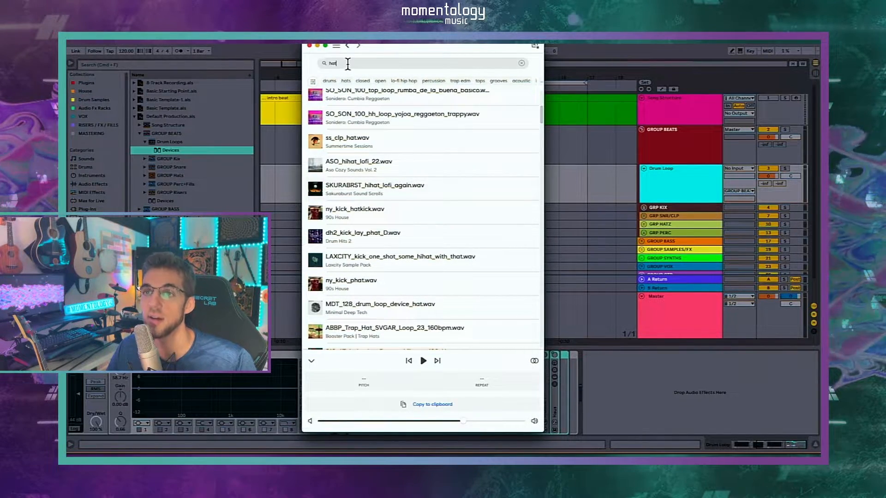
click(316, 230)
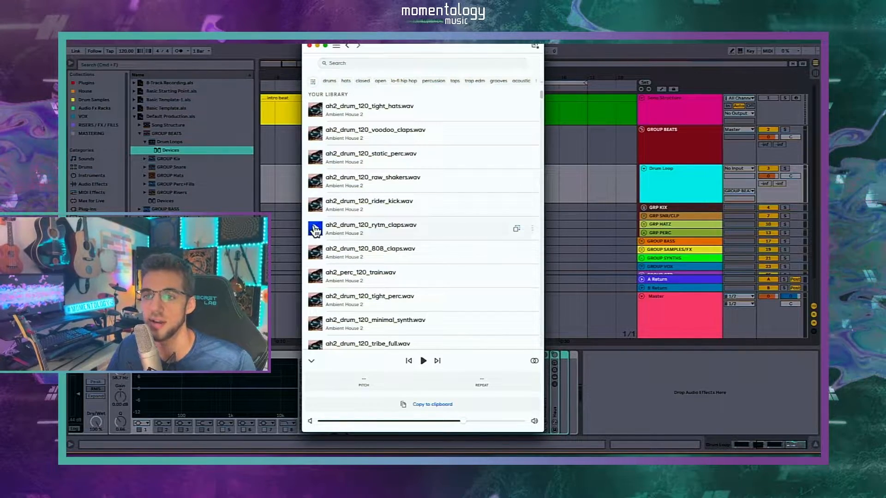
click(319, 251)
scroll(321, 248, down, 6)
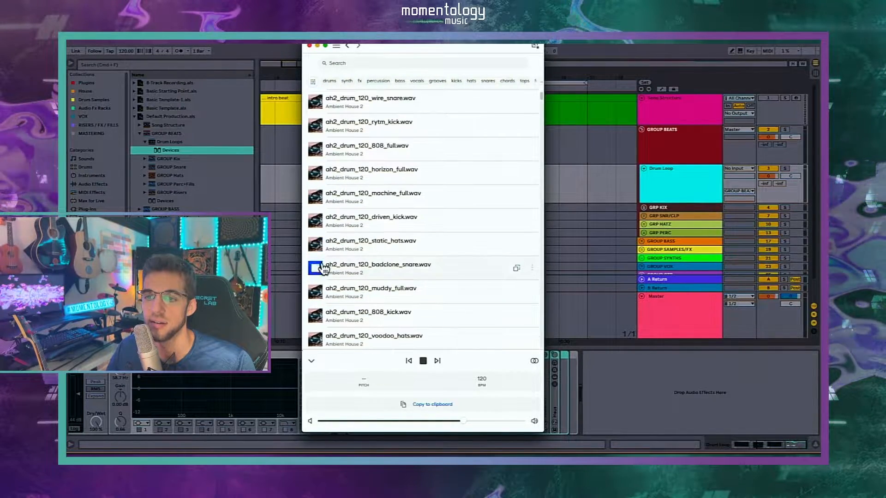
scroll(324, 261, down, 3)
click(323, 259)
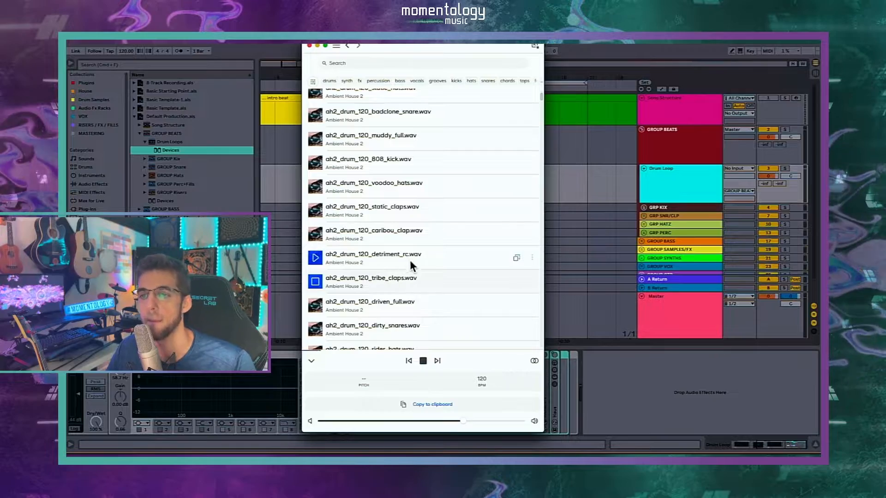
scroll(413, 258, down, 1)
click(323, 294)
- Audition the following Ambient House 2 samples one after another down to ah2_drum_120_resist_full.wav
key(Down)
key(Down)
key(Down)
key(Down)
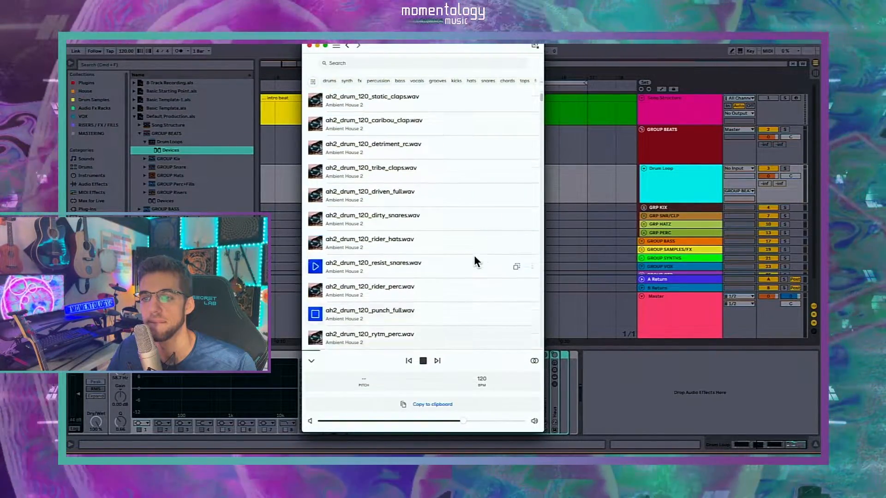
key(Down)
key(Down)
key(Down)
key(Down)
key(Down)
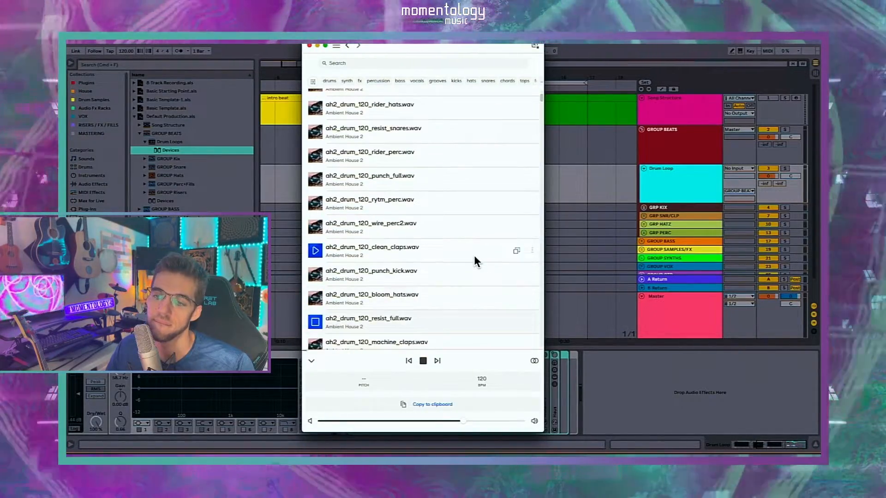
key(Down)
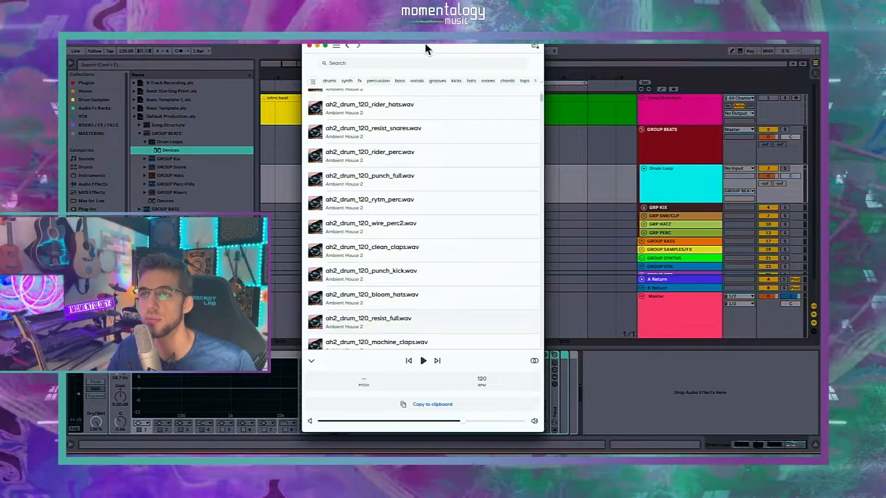
- Place ah2_drum_120_resist_full.wav from the sample library on the Drum Loop track at bar 9 and select the track
drag(428, 44, 536, 48)
drag(489, 329, 358, 186)
click(666, 180)
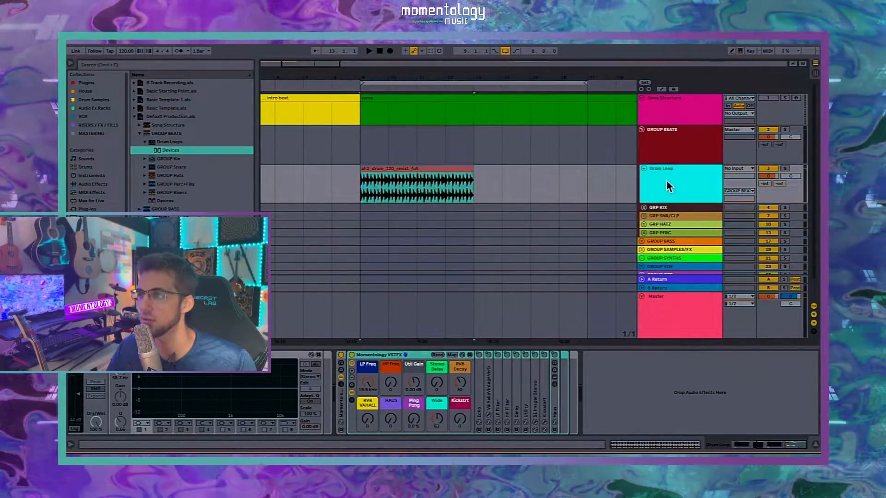
- Play back the drum loop, set the Drum Loop track volume to -5 dB and listen again
key(space)
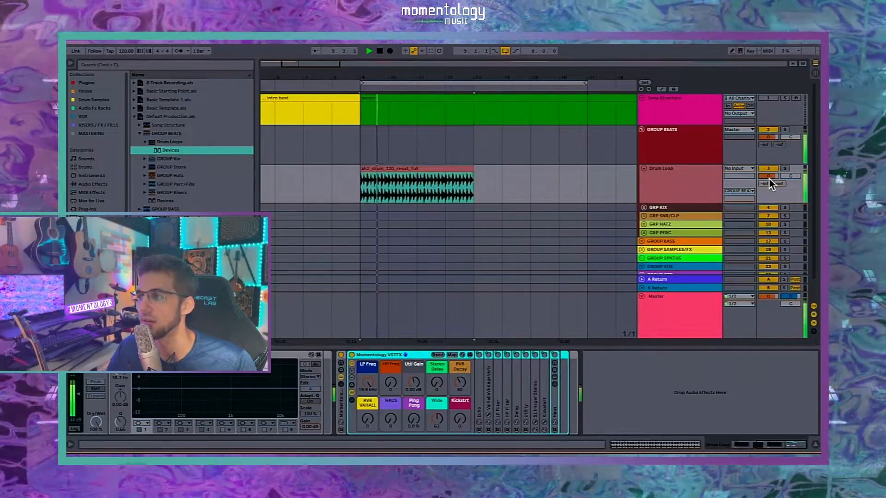
key(space)
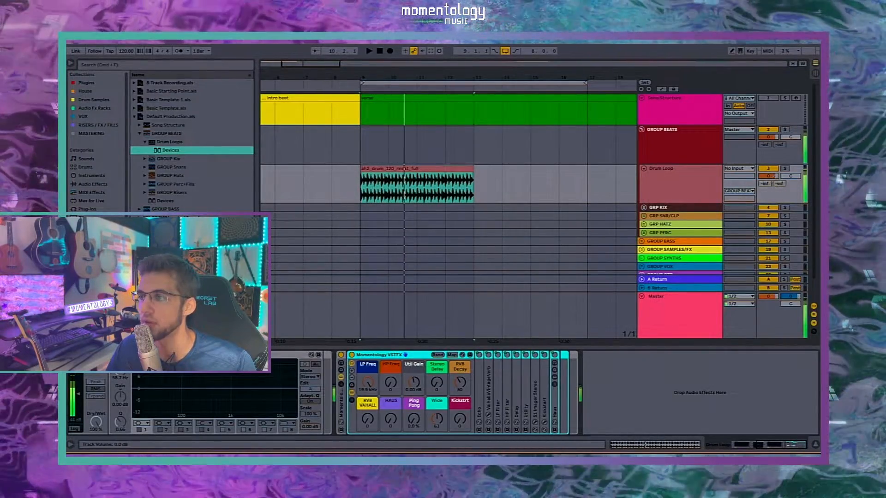
click(772, 176)
text(-5)
key(Return)
key(space)
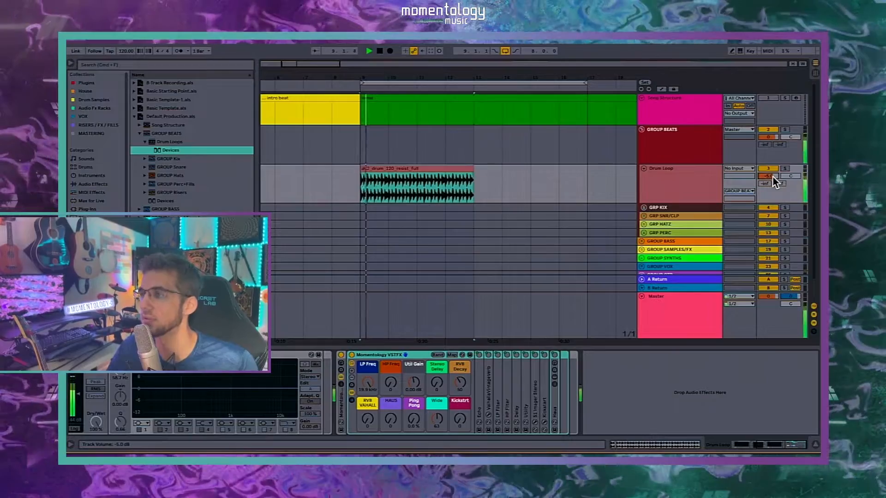
key(space)
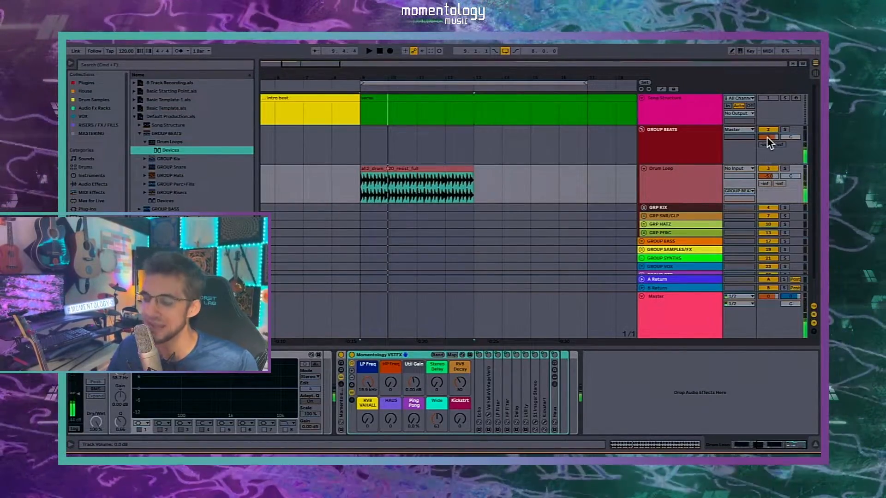
- Set the GROUP BEATS volume to -5 dB and check the level with a short playback
click(767, 137)
text(-5)
key(Return)
key(space)
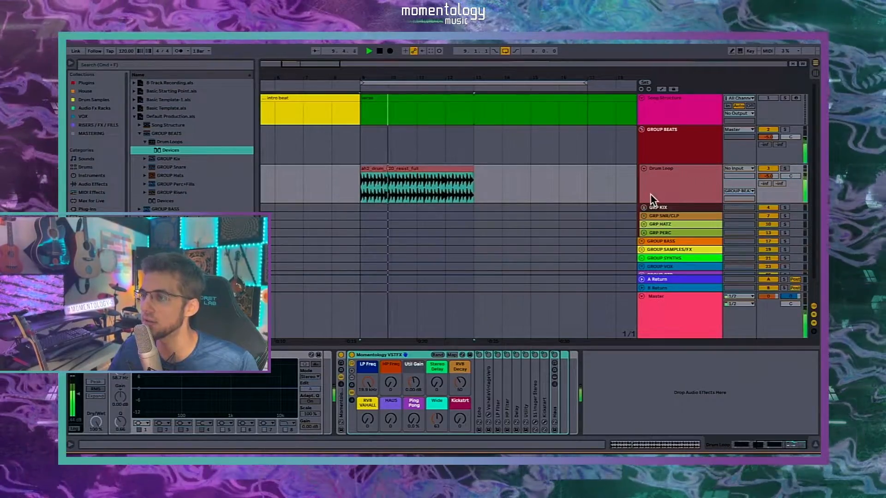
click(655, 196)
key(space)
- Unfold the GRP KIX group and set the volumes of GRP KIX and KIX Audio to -5 dB
click(644, 207)
click(691, 221)
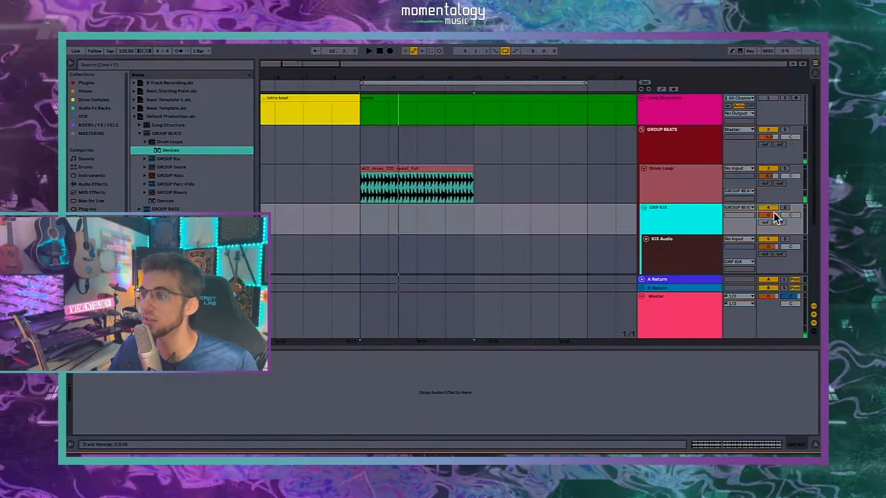
click(774, 216)
text(-5)
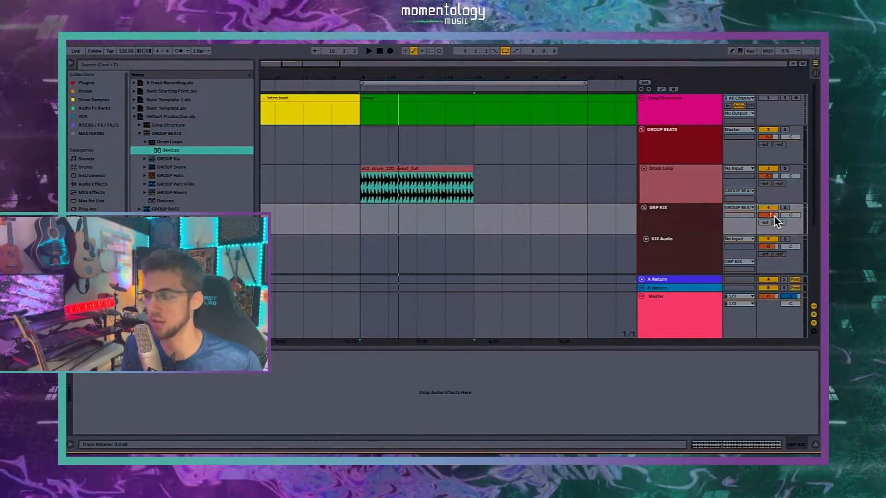
key(Return)
click(771, 246)
text(-5)
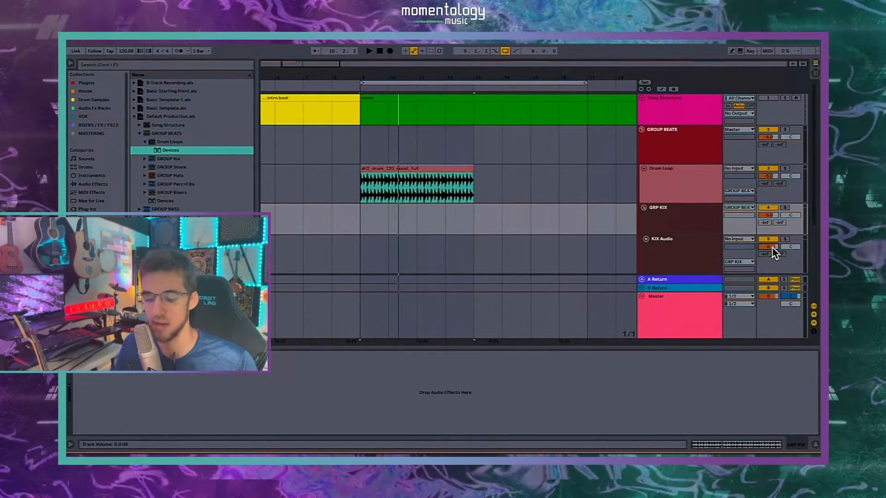
key(Return)
scroll(577, 189, down, 1)
scroll(576, 189, down, 5)
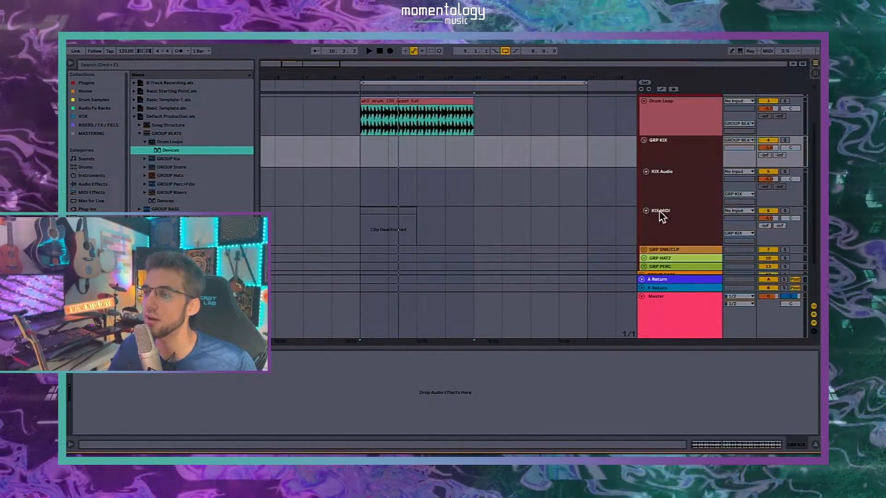
- Unfold the GRP SNR/CLP group and set the volumes of GRP SNR/CLP and its SNR/CLP Audio track to -5 dB
click(663, 213)
click(644, 250)
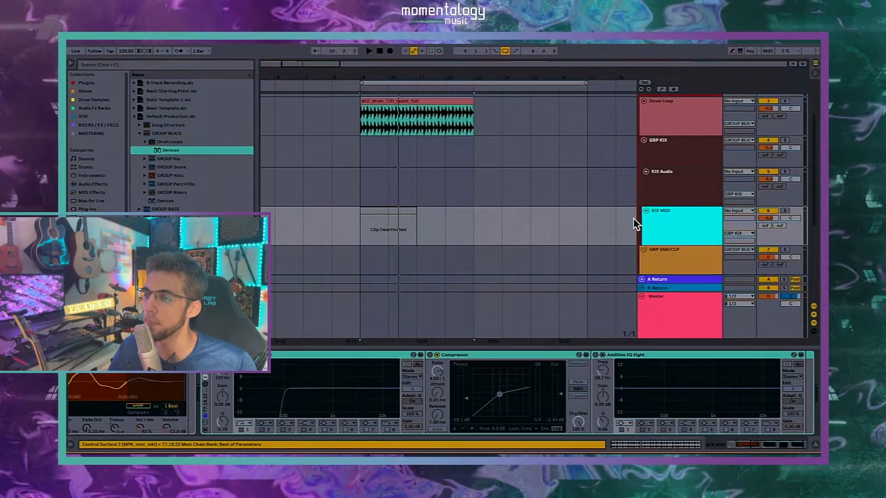
scroll(634, 219, down, 3)
click(774, 222)
text(-5)
key(Return)
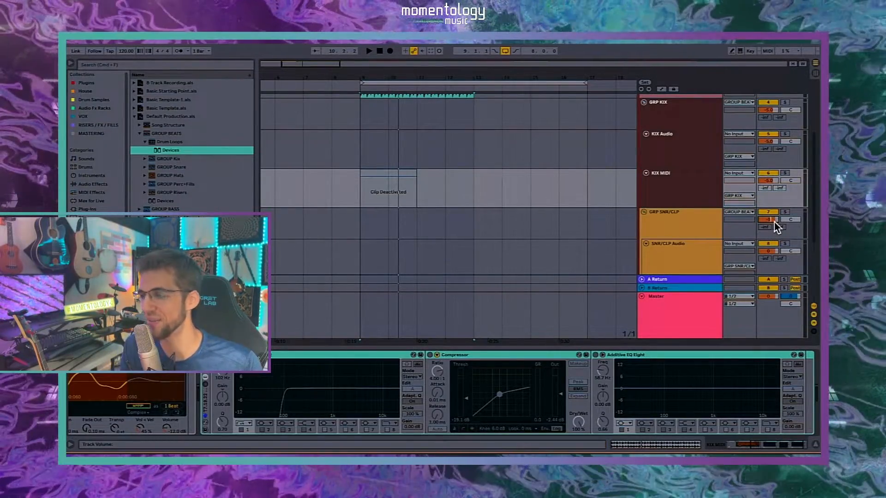
click(769, 251)
text(-5.)
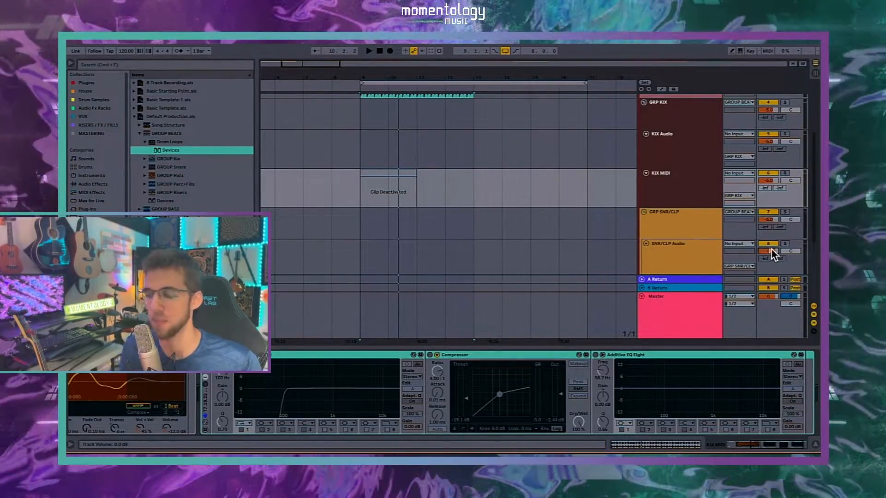
key(Return)
scroll(724, 230, down, 2)
- Unfold the GRP HATZ group and set the volumes of GRP HATZ and its audio track to -5 dB
click(691, 266)
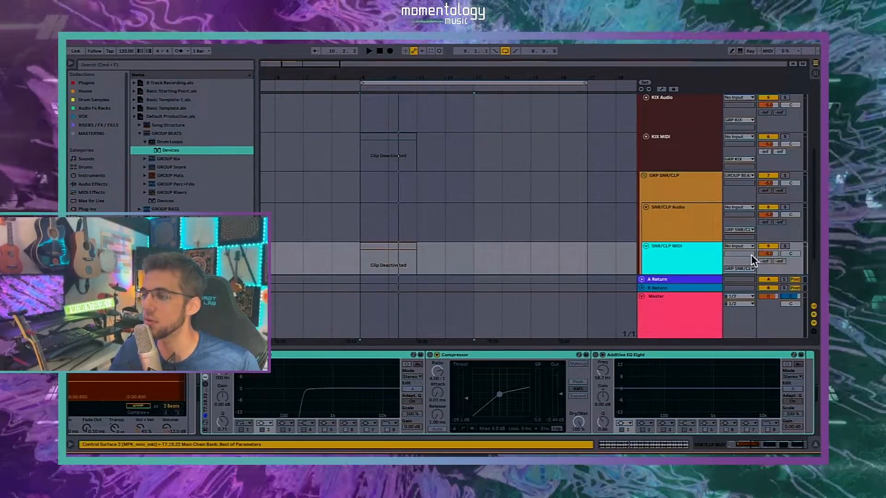
scroll(717, 242, down, 2)
click(654, 247)
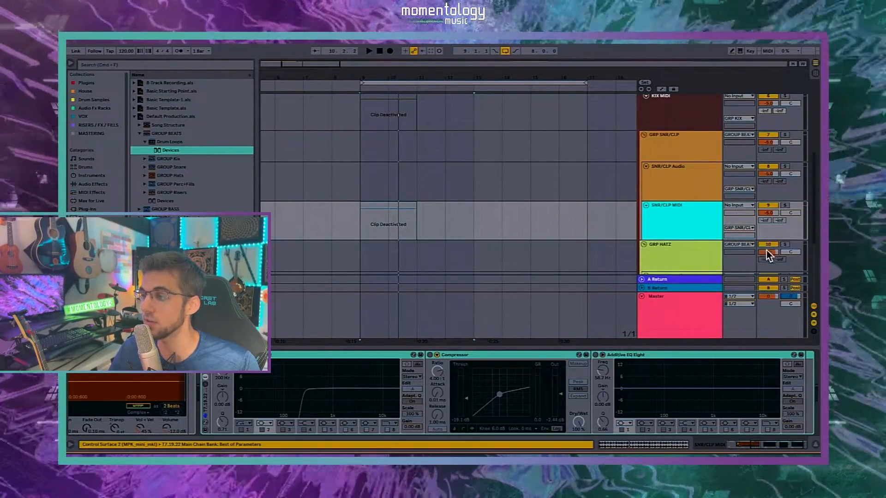
click(767, 251)
text(-5)
key(Return)
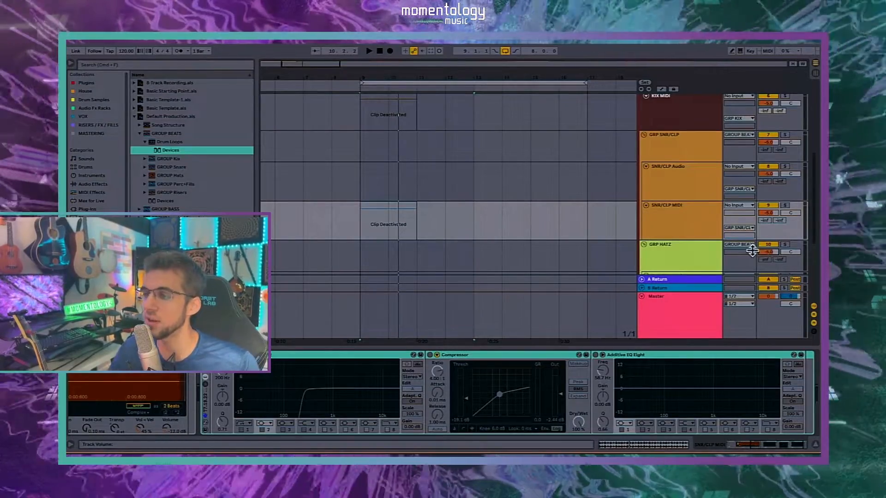
scroll(720, 235, down, 3)
click(680, 222)
click(769, 206)
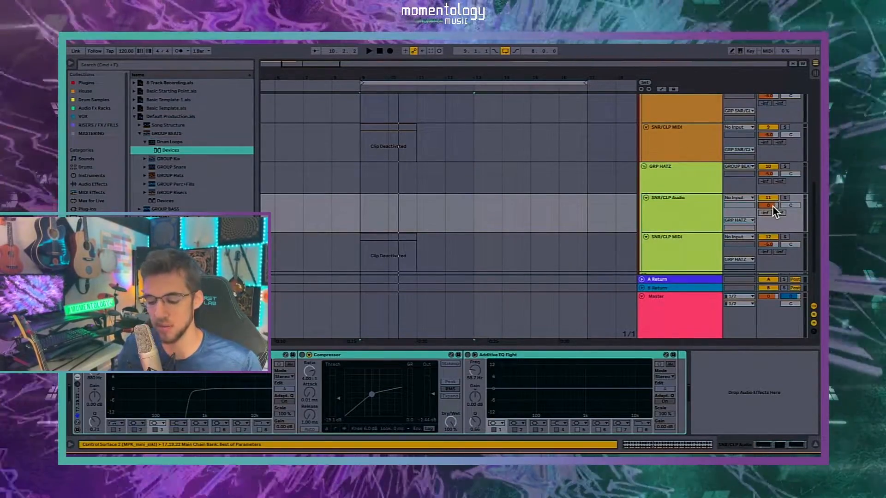
text(-5.)
key(Return)
scroll(680, 239, down, 1)
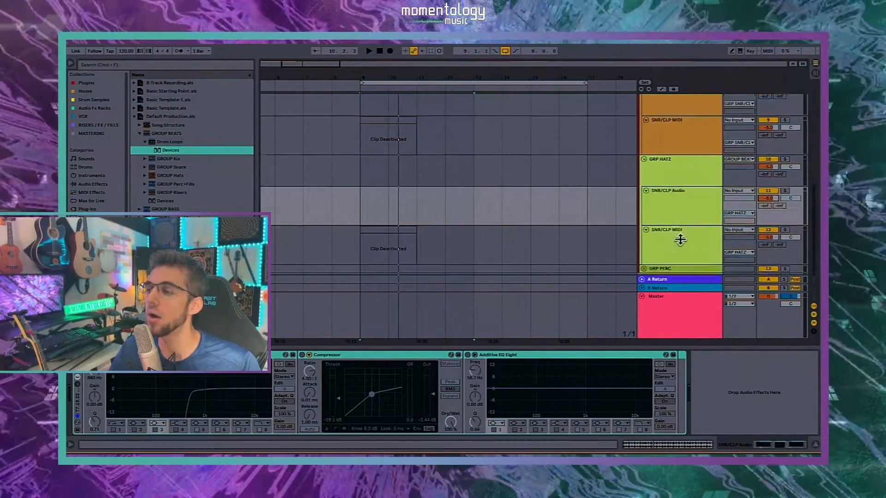
- Fold GRP HATZ, unfold GRP PERC and set the GRP PERC group volume to -5 dB
scroll(652, 168, down, 1)
click(645, 131)
click(643, 129)
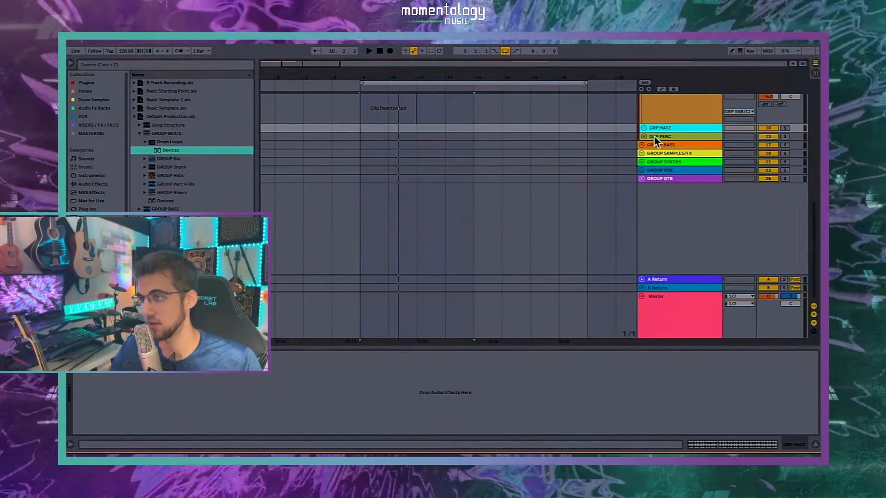
click(644, 136)
click(710, 149)
click(777, 145)
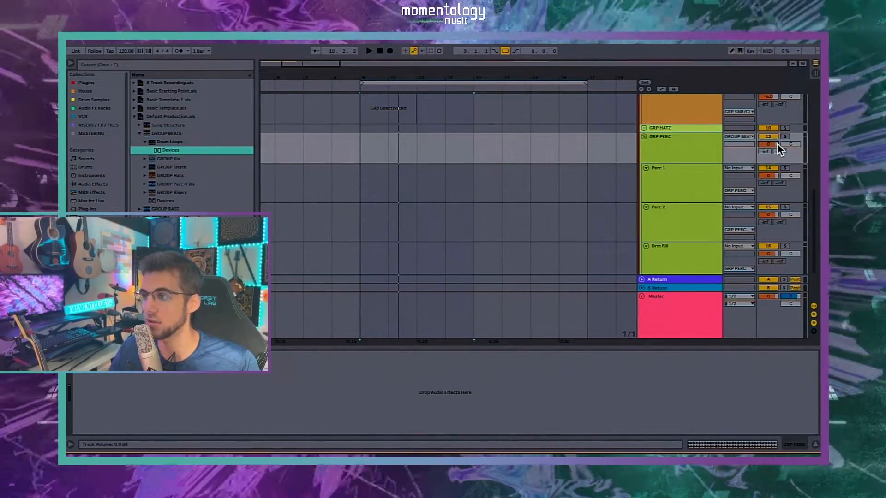
text(-5)
key(Return)
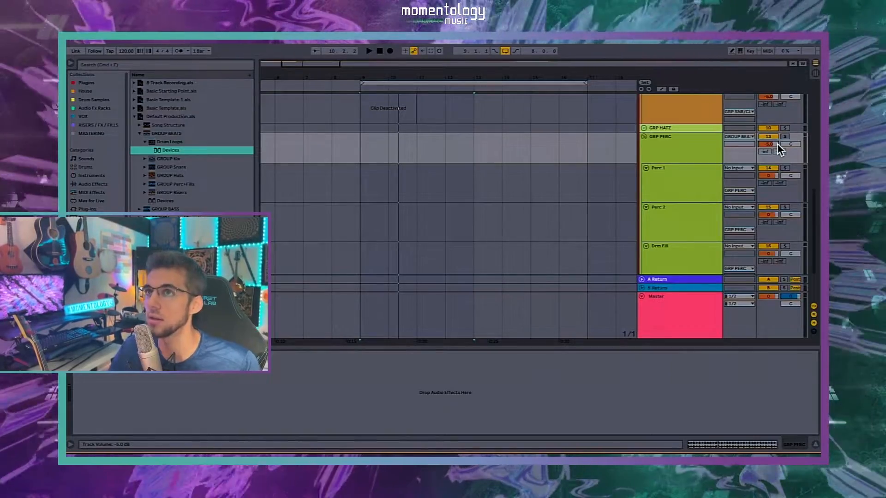
click(683, 152)
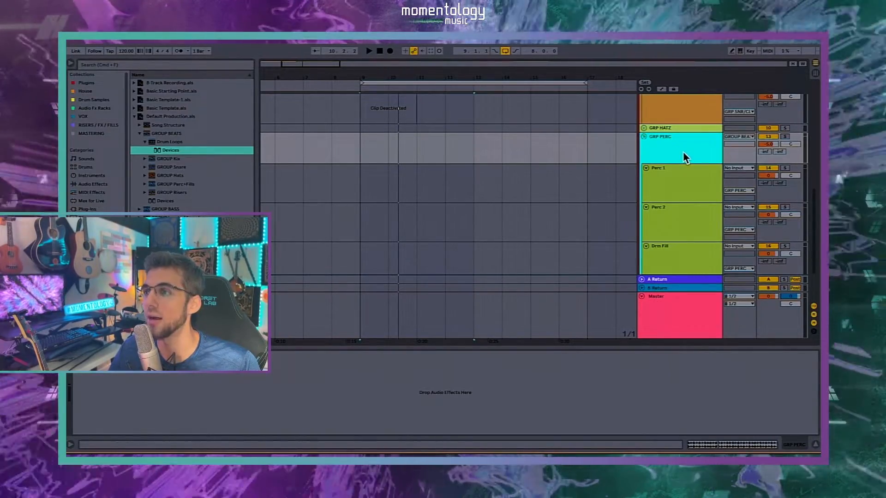
scroll(684, 153, up, 3)
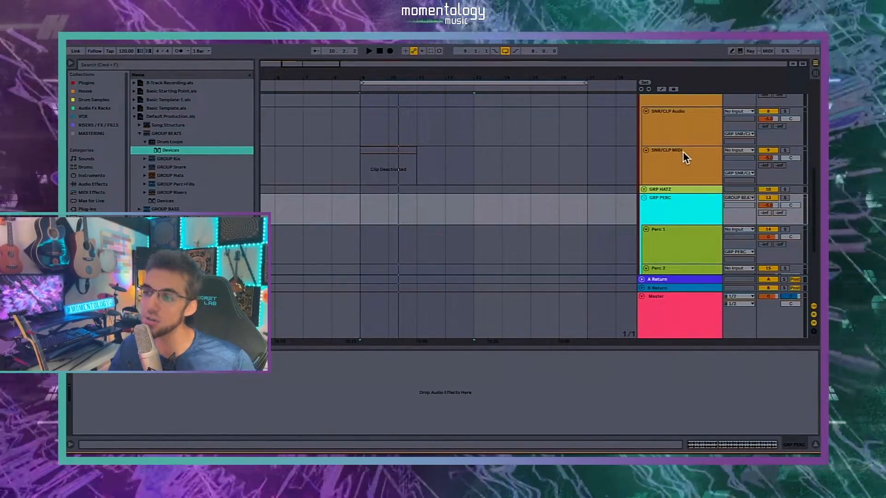
- Check the volume settings of the SNR/CLP MIDI track and of the GRP HATZ and GRP PERC groups
click(665, 178)
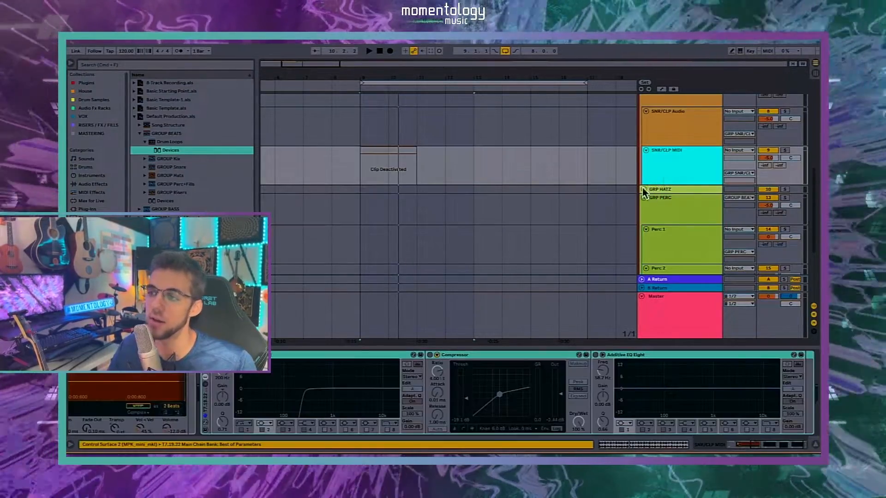
click(639, 187)
click(652, 176)
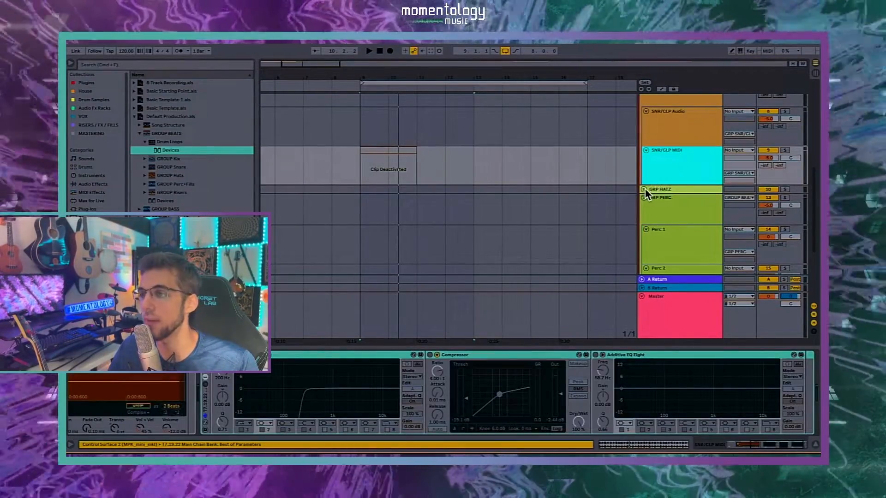
click(644, 190)
click(678, 195)
click(775, 196)
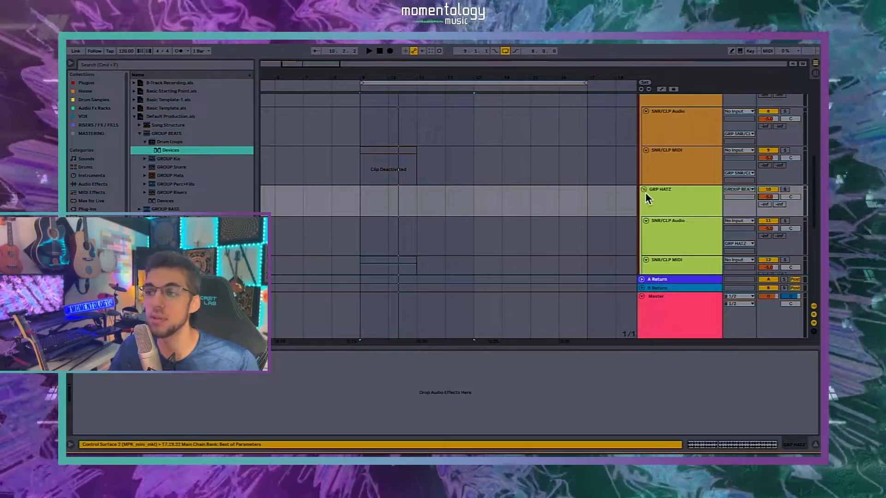
click(642, 186)
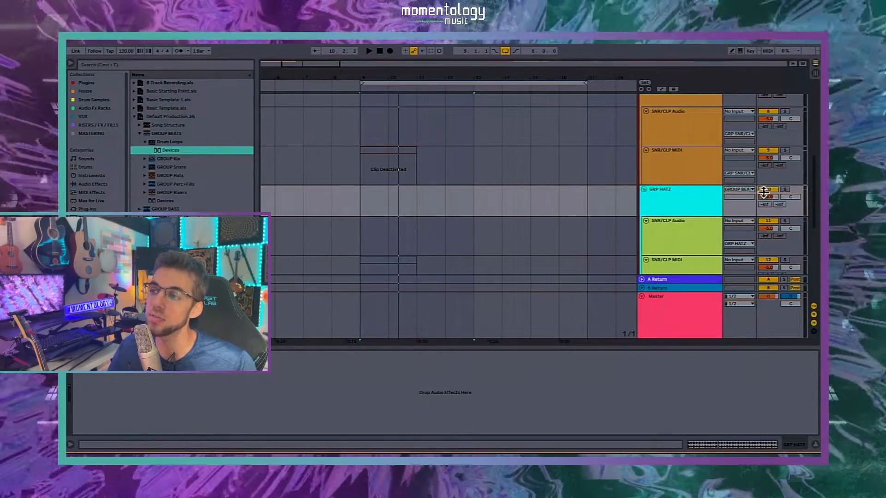
click(645, 188)
click(660, 203)
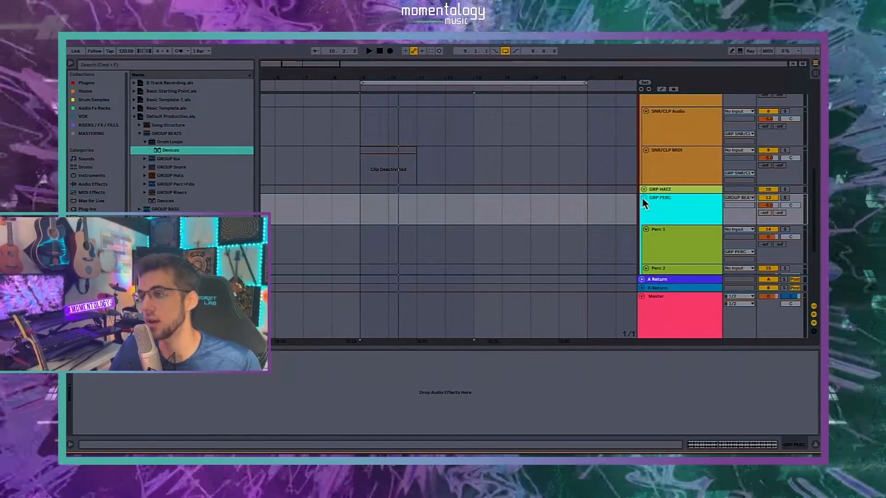
click(643, 198)
click(643, 198)
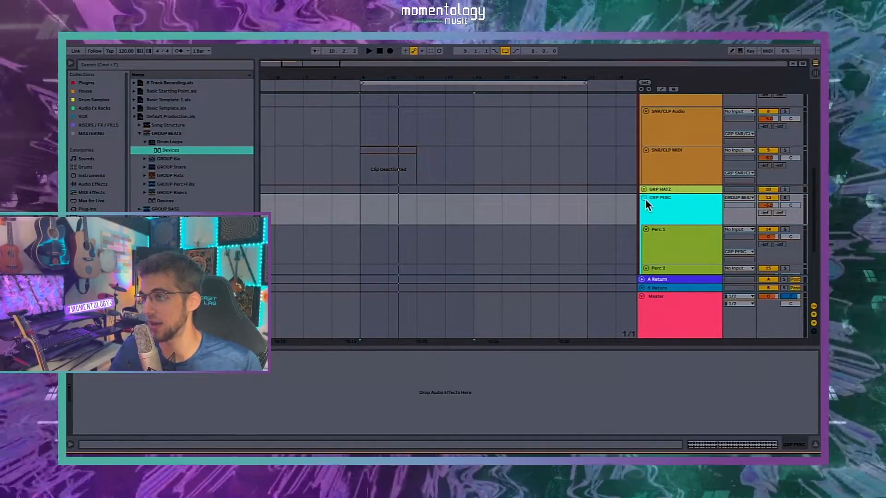
key(super+z)
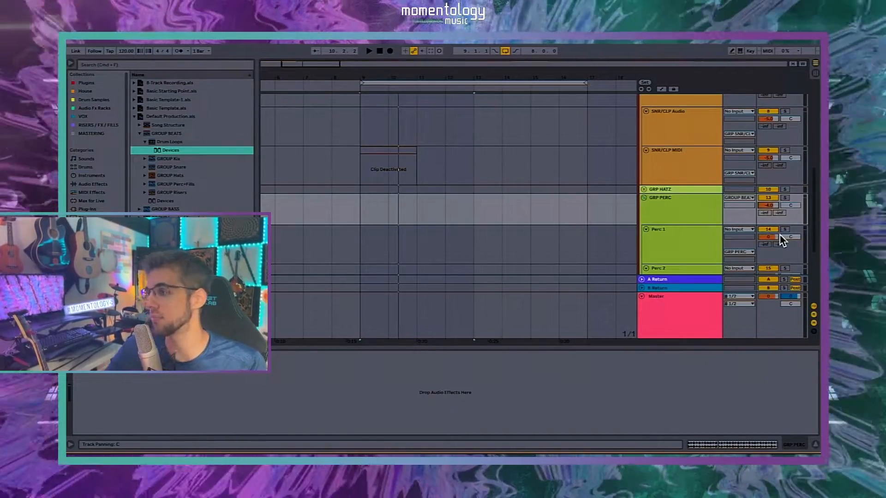
click(667, 210)
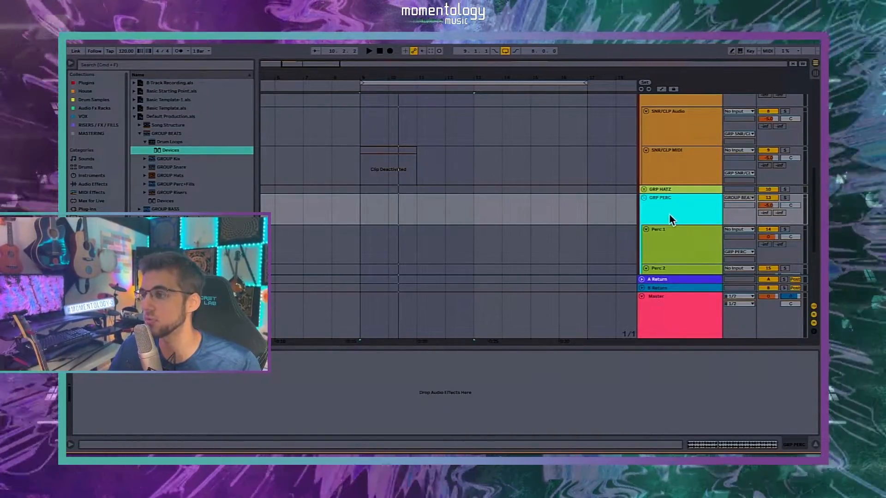
- Set the volumes of the Perc 1 and Perc 2 tracks to -5 dB
click(670, 250)
scroll(777, 239, down, 2)
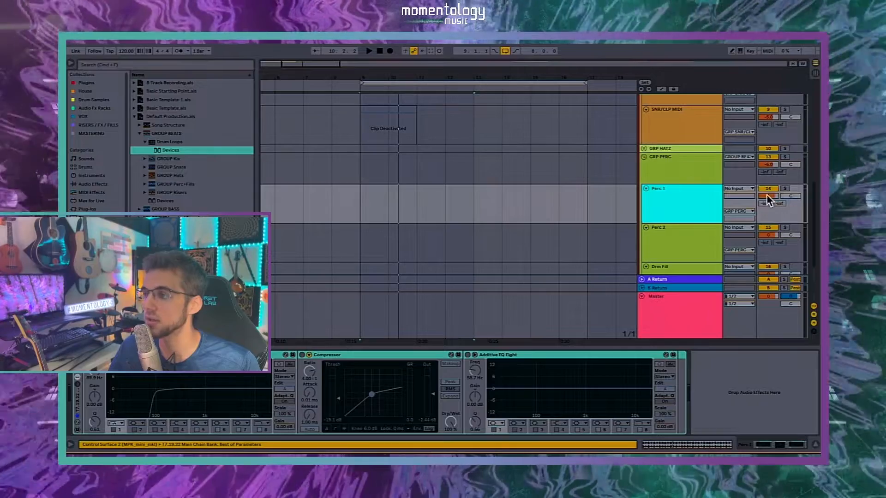
click(768, 197)
text(-5)
key(Return)
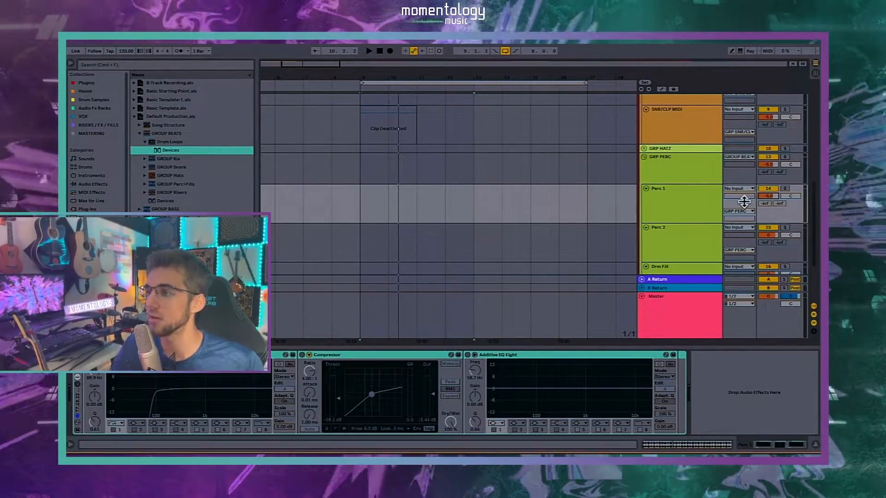
click(774, 235)
text(-5)
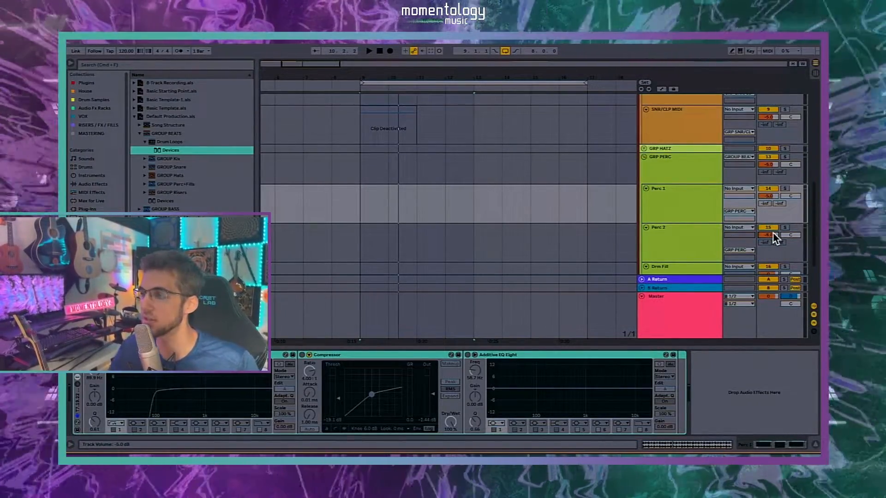
key(Return)
- Set the Drm Fill track's volume to -5 dB
scroll(773, 235, down, 2)
click(720, 240)
click(767, 246)
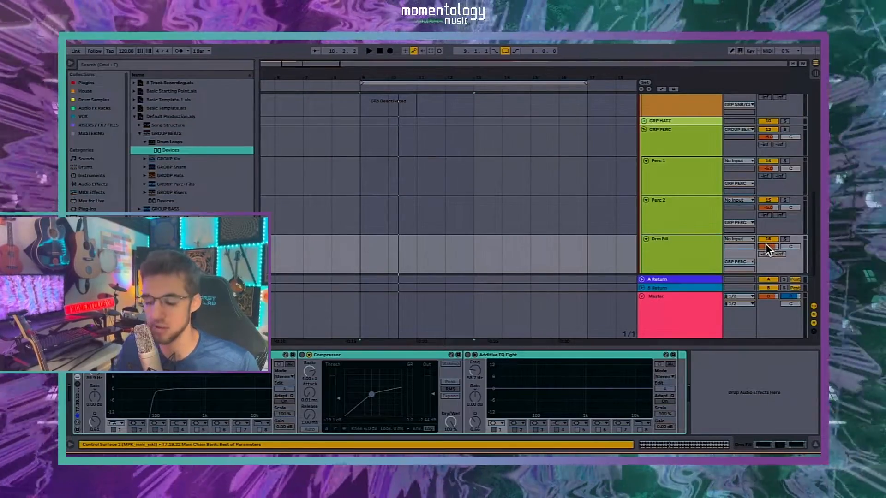
scroll(729, 236, down, 2)
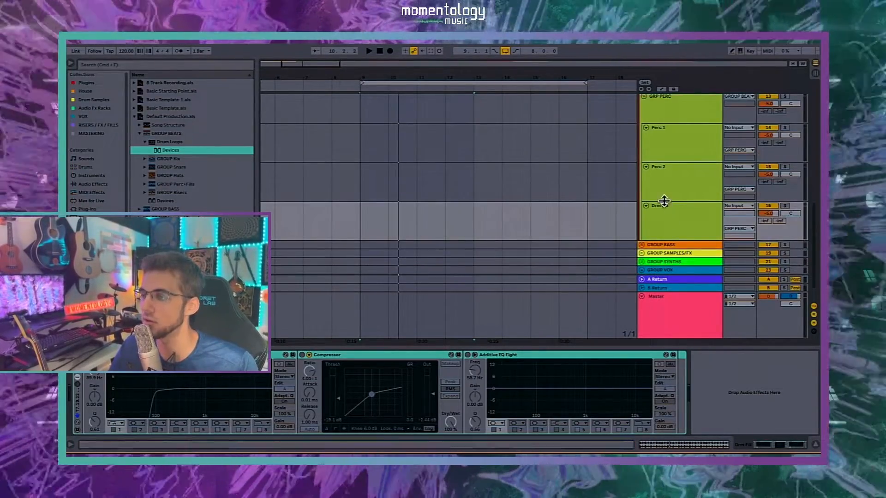
- Play the drum loop, fold the GRP KIX group and check the playback levels in Session View
key(space)
scroll(673, 200, up, 10)
scroll(673, 200, up, 2)
click(674, 146)
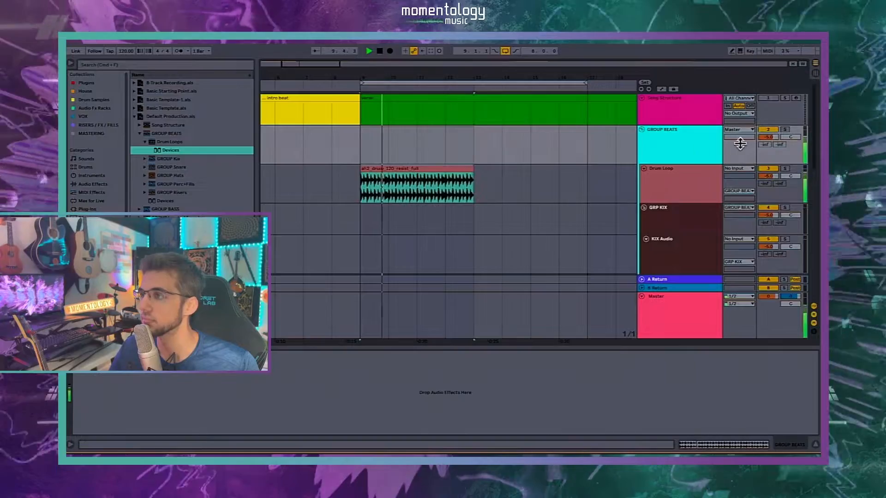
click(665, 179)
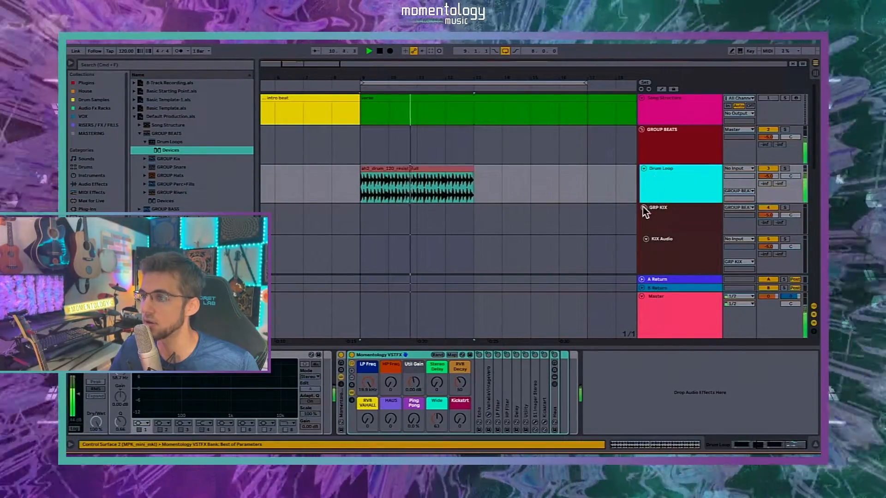
click(644, 208)
click(682, 148)
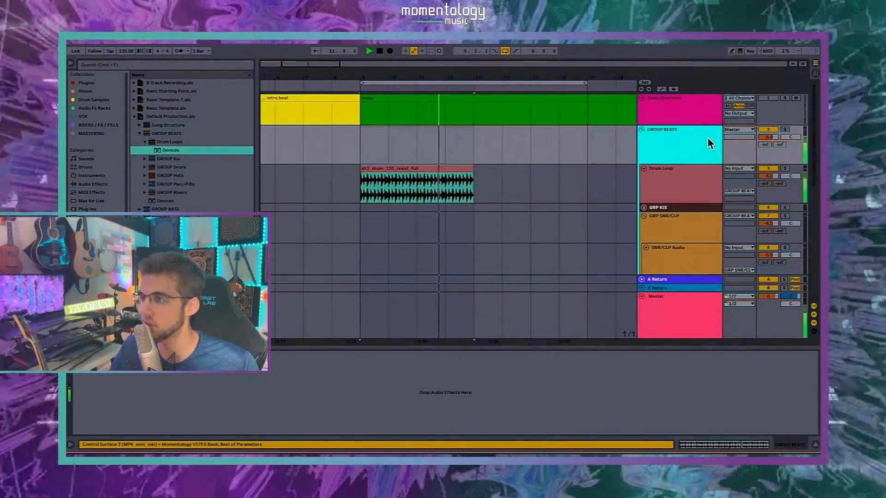
key(Tab)
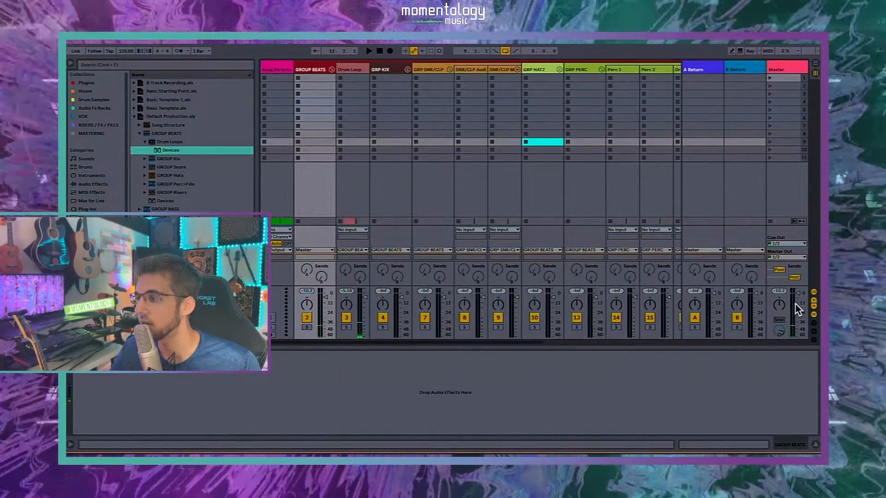
key(Tab)
- Shorten the arrangement loop to the four bars of the drum loop clip and check the mixer levels during playback
key(space)
key(space)
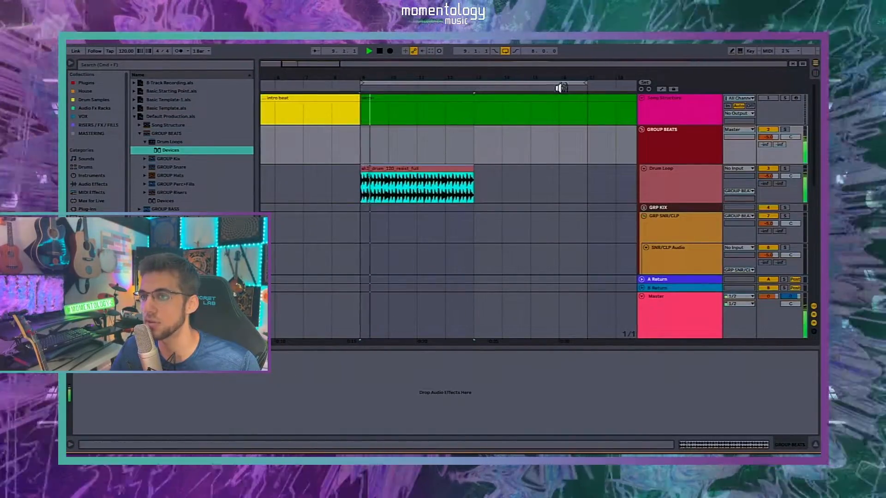
drag(585, 83, 470, 97)
key(Tab)
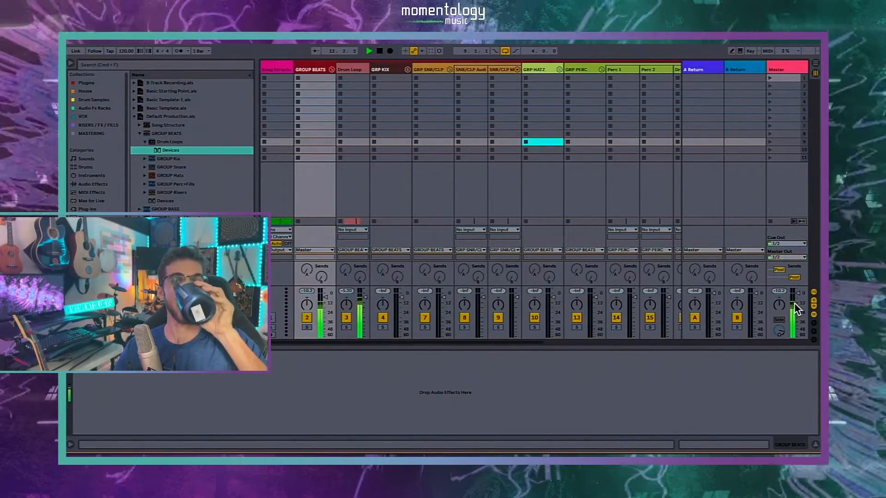
key(space)
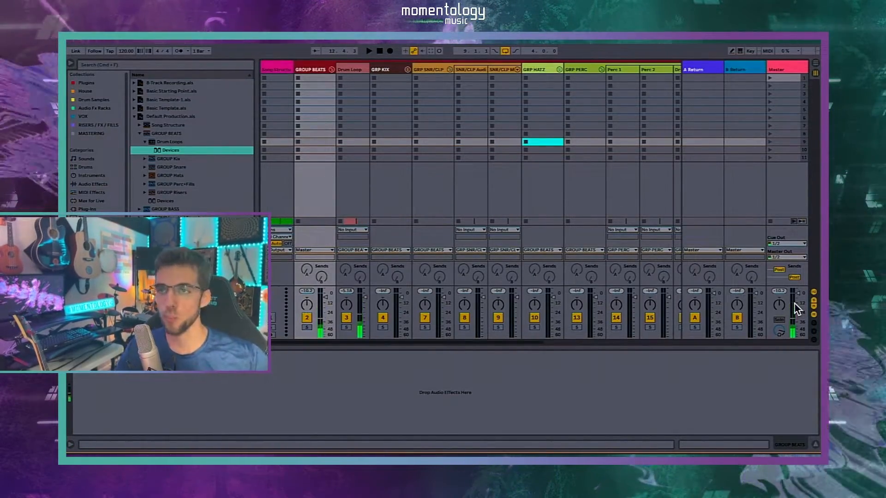
key(Tab)
- Narrow the arrangement grid to 1/2
click(530, 177)
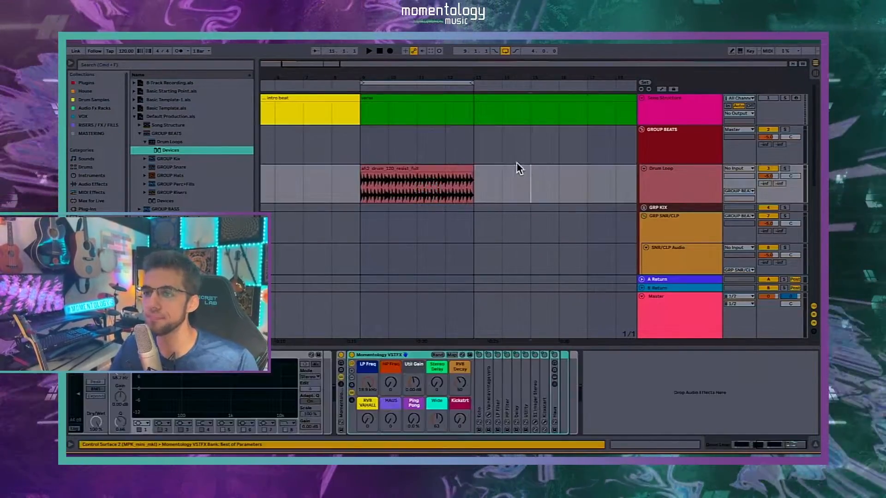
right_click(479, 147)
click(584, 206)
- Inspect the chain and macros of the outer Momentology Rack on the Drum Loop track and ungroup that rack
click(650, 184)
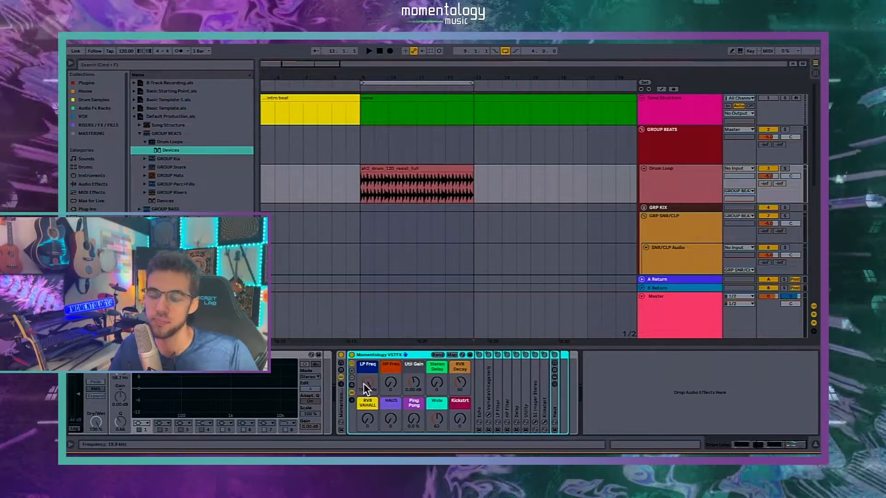
click(340, 385)
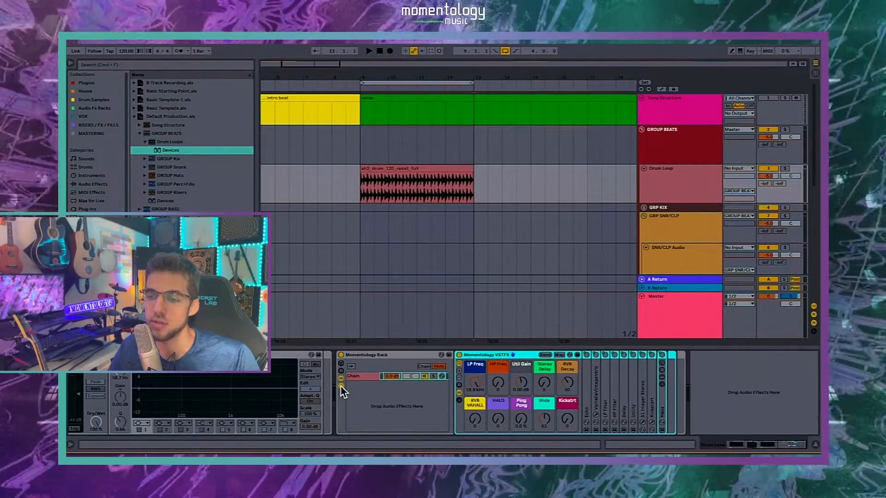
click(341, 385)
click(341, 363)
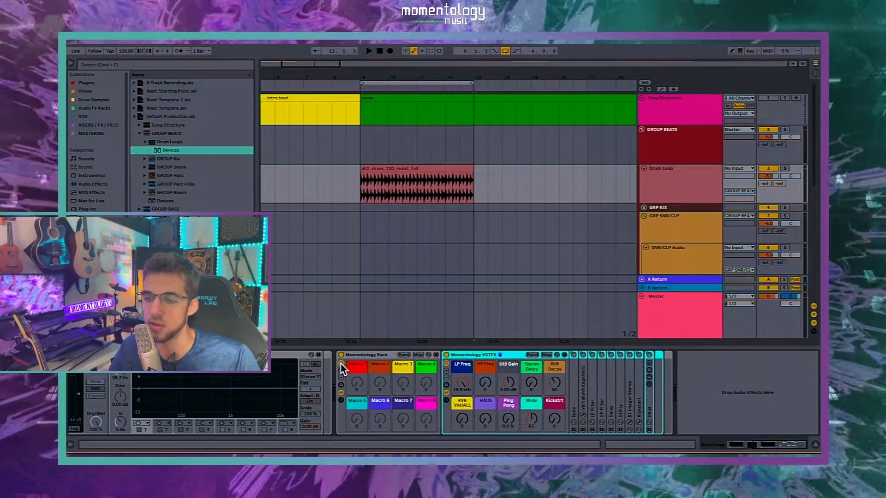
click(341, 363)
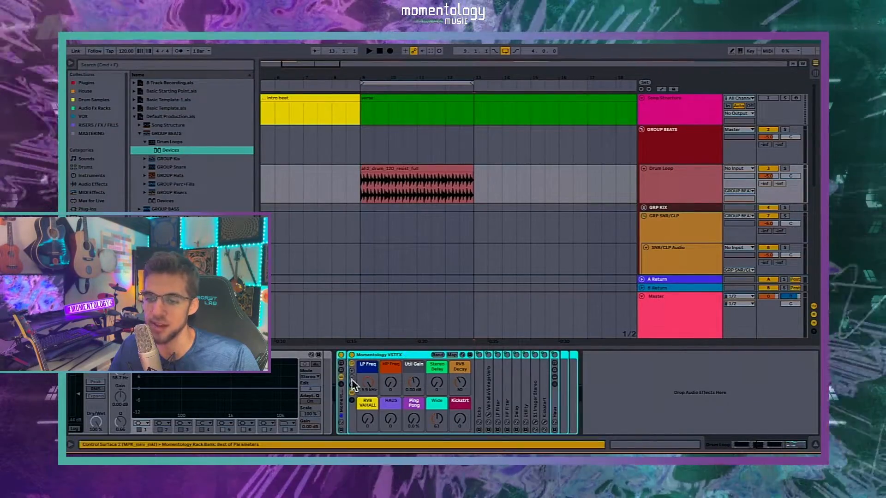
right_click(343, 406)
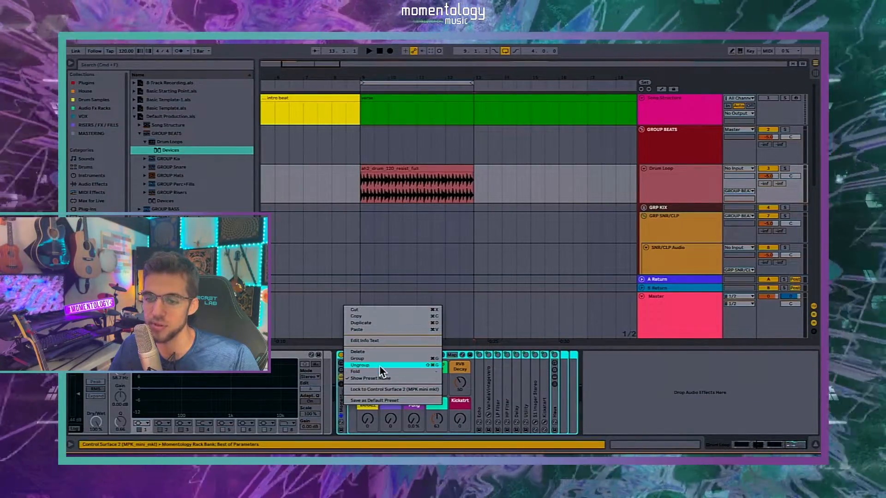
click(380, 365)
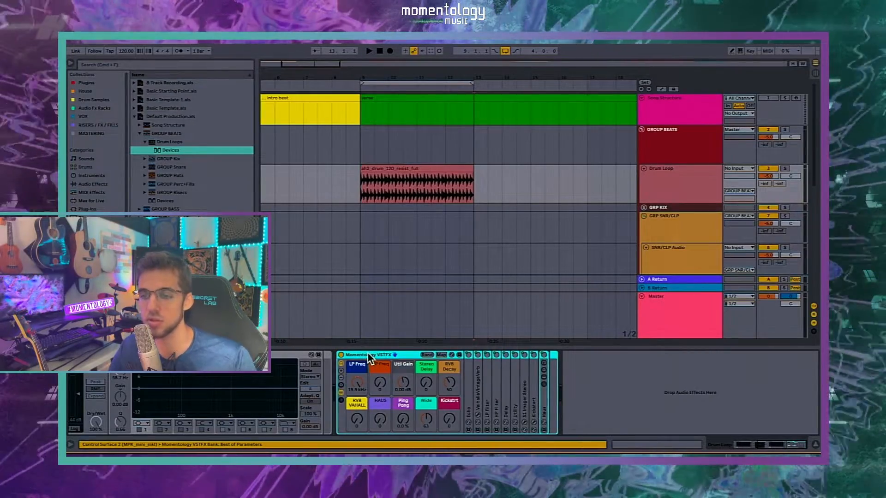
- Unfold the ValhallaVintageVerb, Echo, LP Filter and HP Filter devices inside the Momentology VSTFX rack
click(341, 397)
click(341, 398)
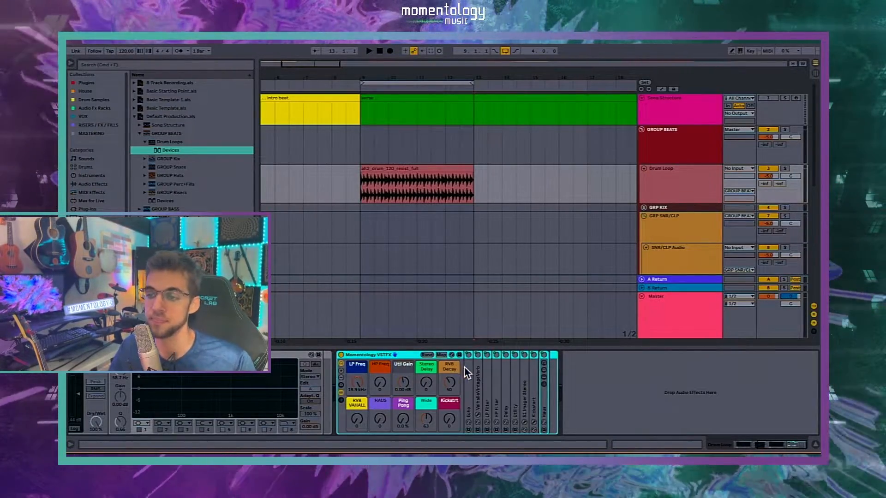
click(466, 367)
double_click(478, 369)
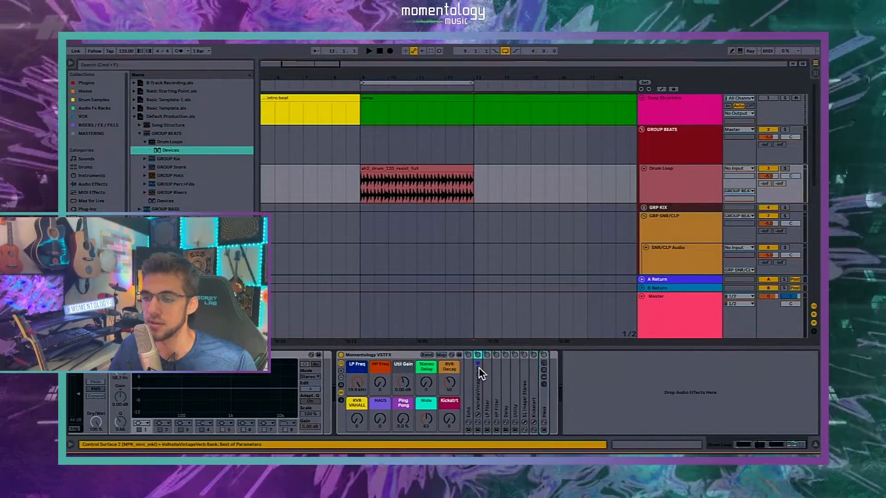
double_click(469, 368)
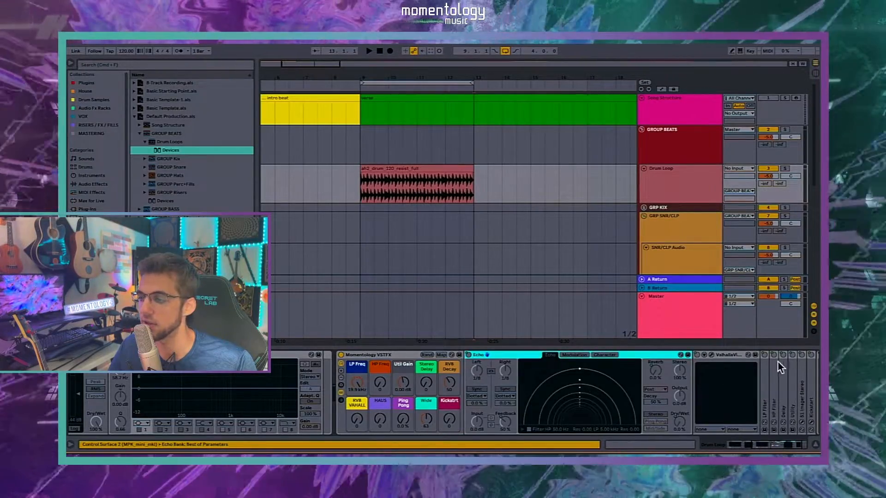
double_click(765, 368)
scroll(675, 373, right, 4)
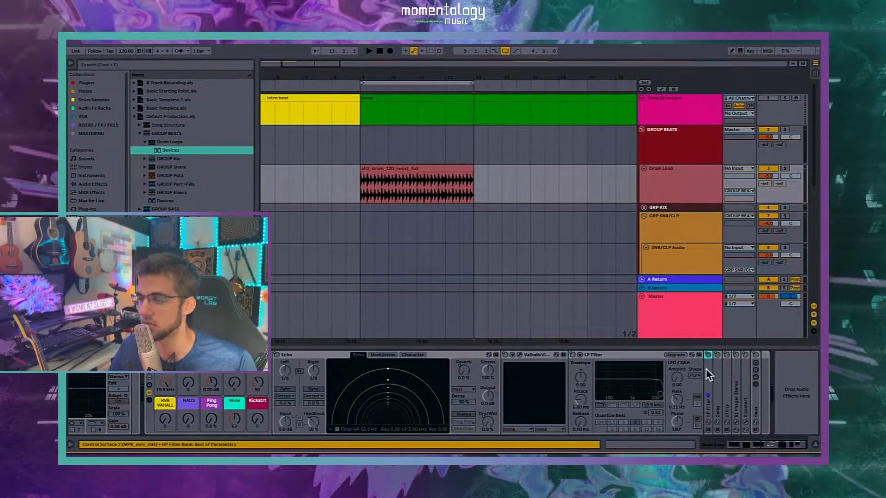
double_click(705, 369)
scroll(721, 366, right, 4)
- Unfold the Delay, Utility, S1 Imager Stereo and Kickstart devices in the rack, and delete S1 Imager Stereo
double_click(716, 366)
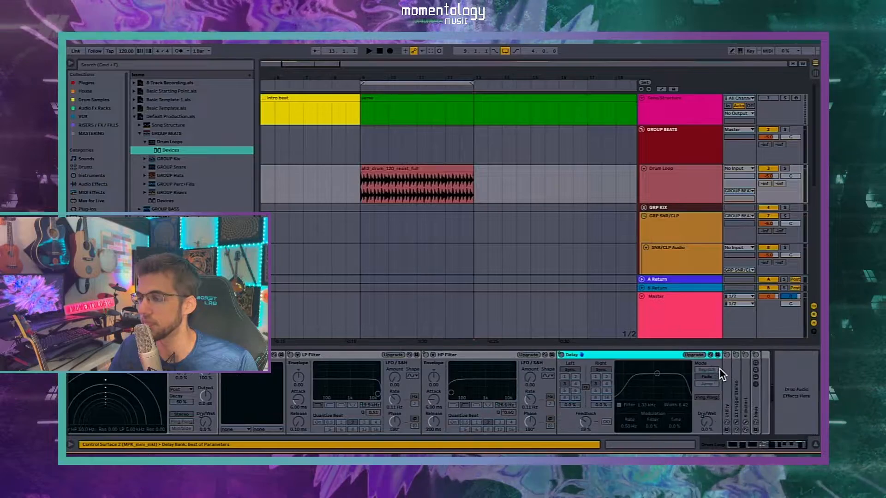
scroll(716, 367, right, 4)
double_click(727, 366)
double_click(736, 369)
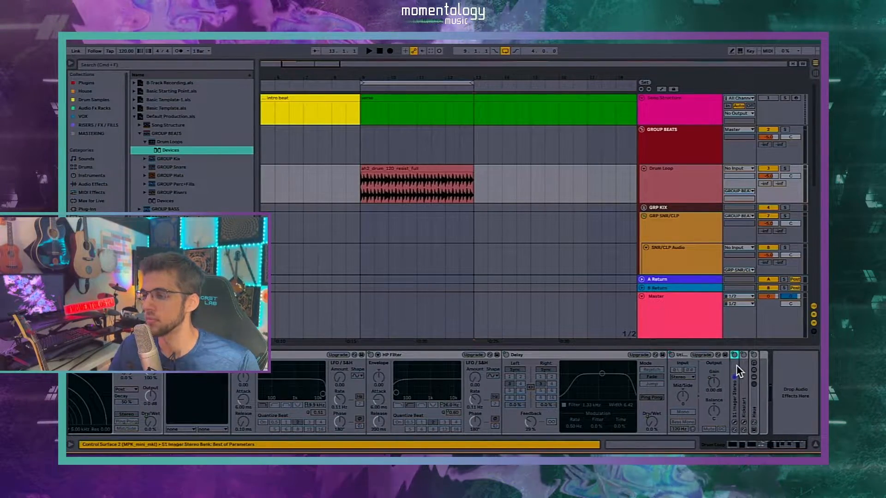
scroll(735, 367, right, 4)
double_click(742, 364)
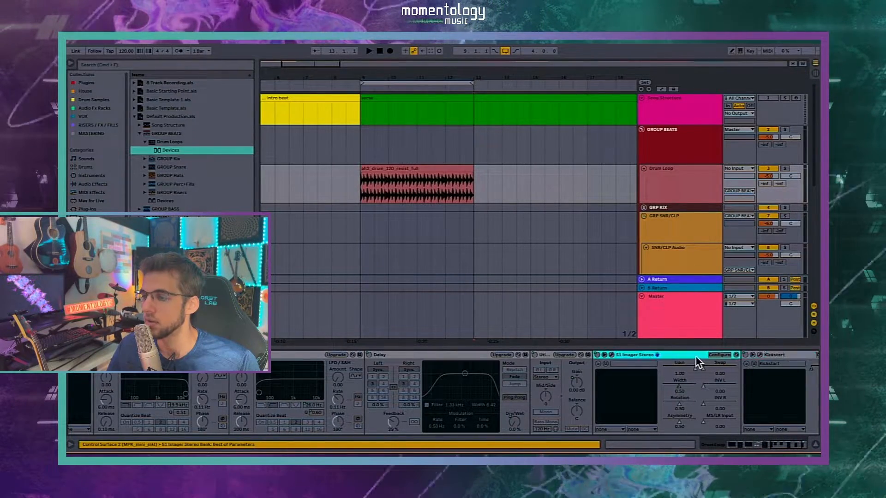
key(Delete)
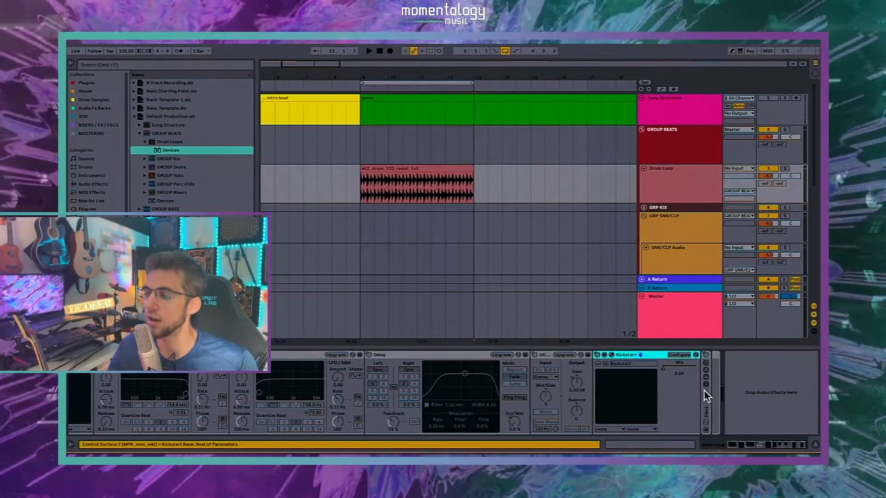
- Unfold the Haus rack at the end of the chain and undo the deletion of the S1 Imager Stereo device
double_click(705, 402)
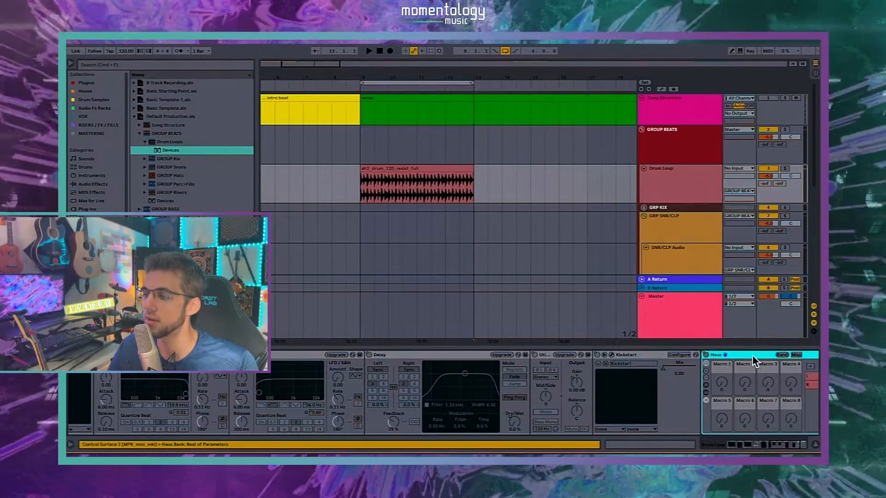
key(Delete)
scroll(609, 362, left, 4)
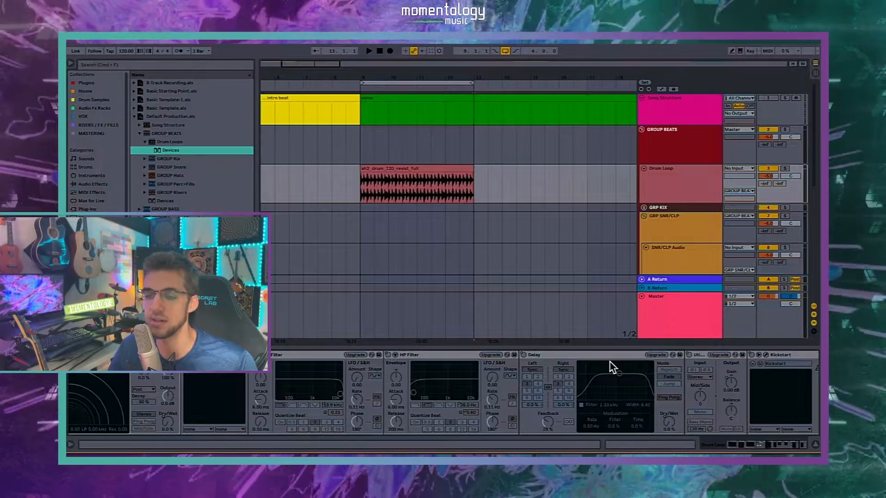
scroll(610, 362, left, 4)
scroll(455, 358, left, 4)
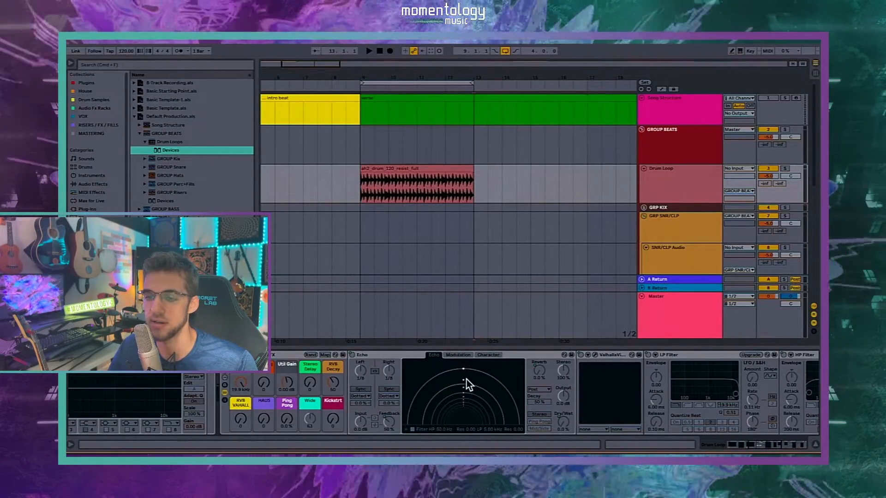
key(Left)
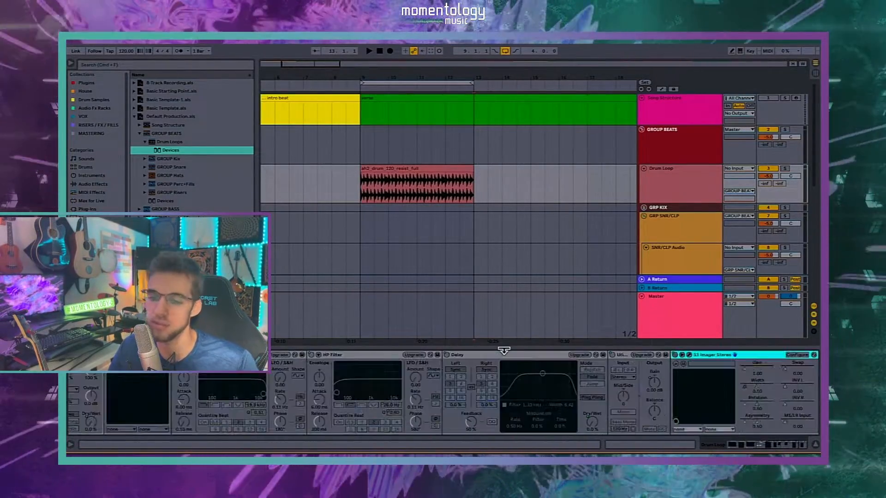
scroll(532, 375, right, 4)
scroll(533, 380, left, 8)
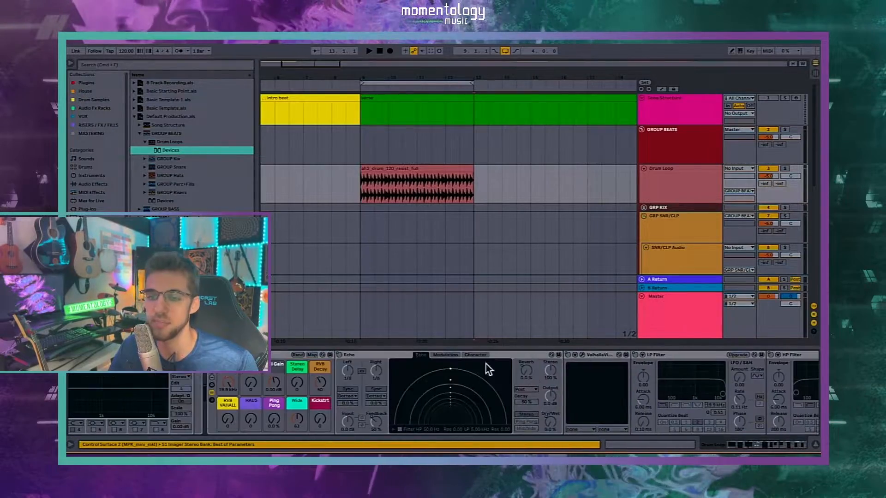
- Inspect the Momentology VSTFX rack's macro mappings and examine its LP Freq, Util Gain and Stereo Delay macros
drag(227, 384, 228, 411)
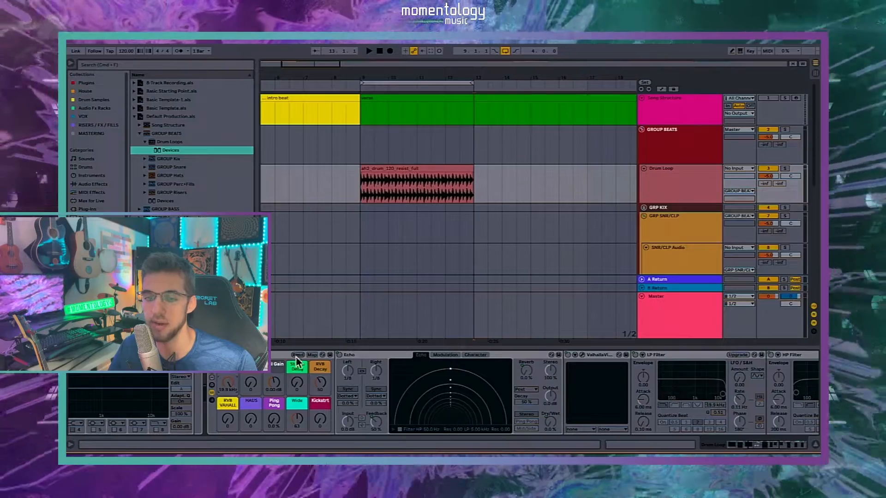
click(312, 355)
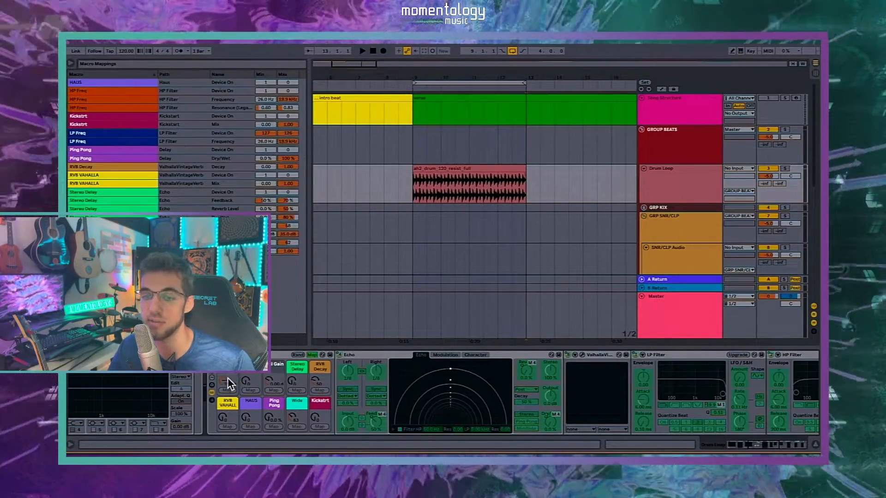
click(313, 356)
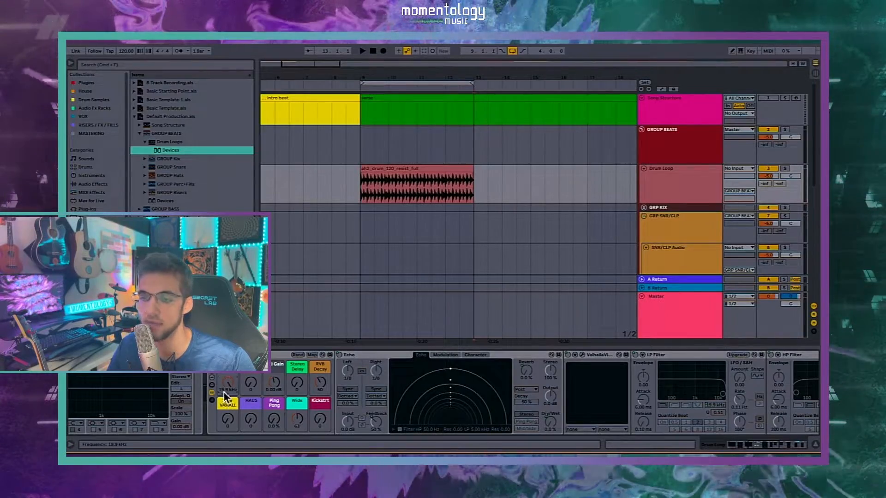
drag(223, 386, 223, 429)
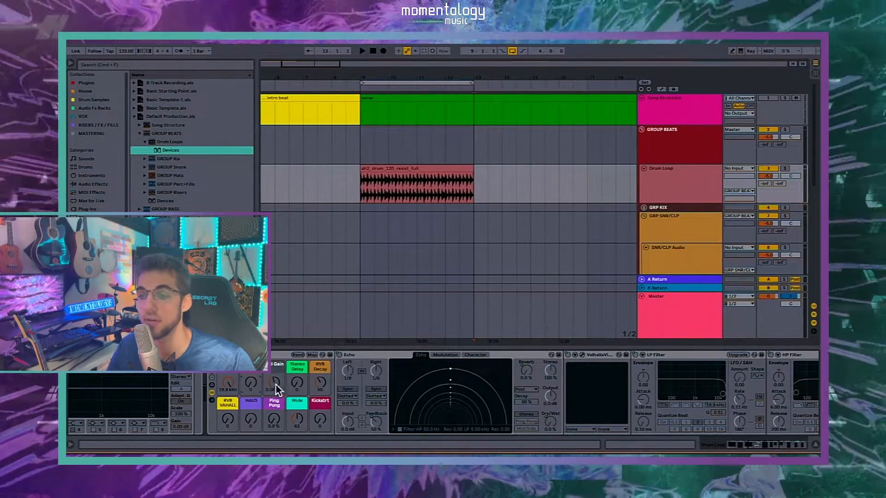
scroll(294, 385, right, 2)
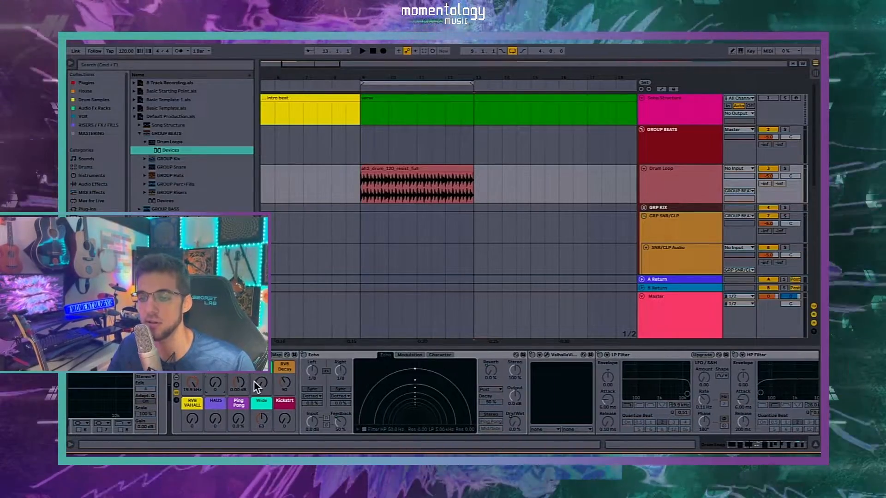
mouse_move(257, 387)
mouse_down()
mouse_move(257, 371)
mouse_move(261, 399)
mouse_up()
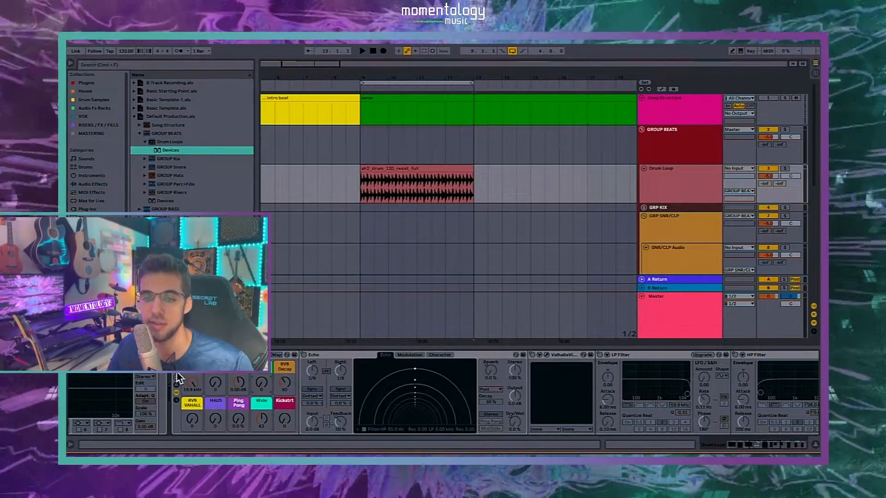
- Expand the Momentology VSTFX rack to 16 macros and fold its LP Filter and HP Filter devices
click(178, 374)
click(177, 373)
click(177, 374)
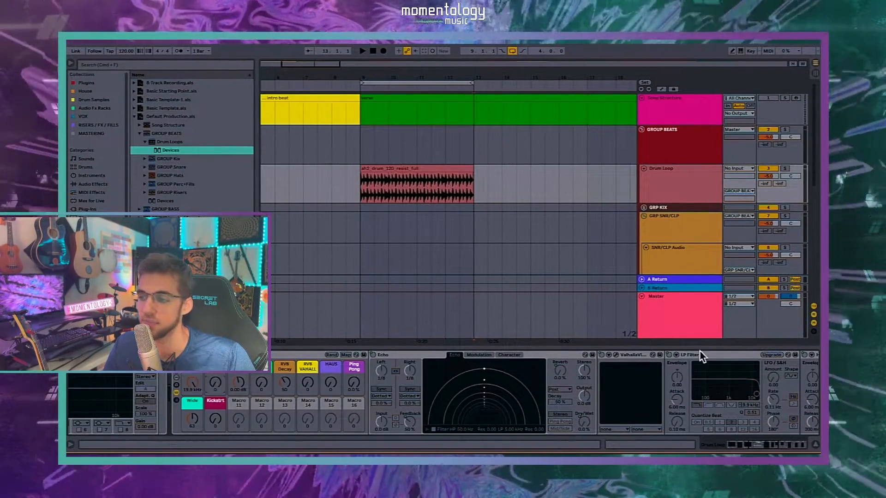
double_click(710, 355)
double_click(722, 354)
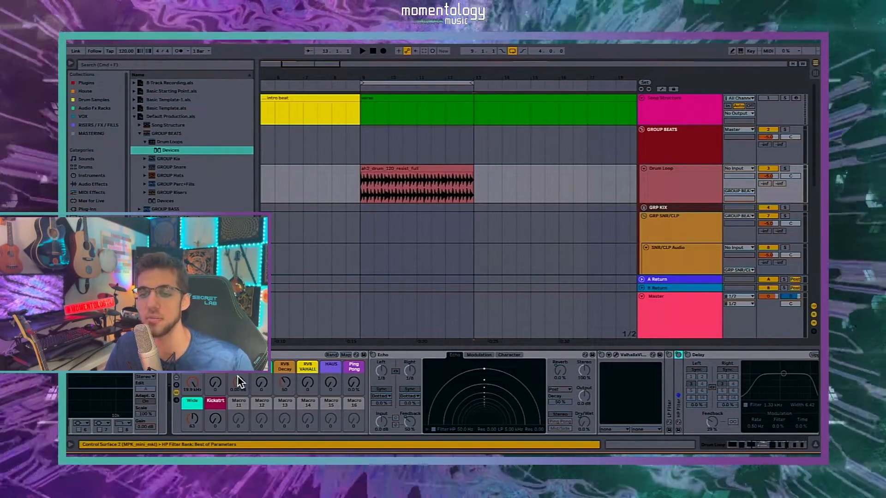
- Limit the Util Gain macro mapping to a maximum of 7 dB and test the macro's range
scroll(236, 376, right, 3)
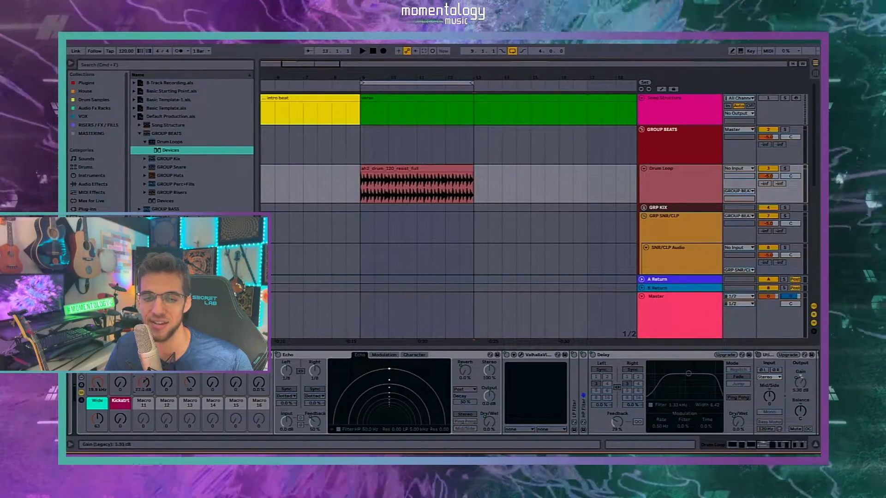
key(super+m)
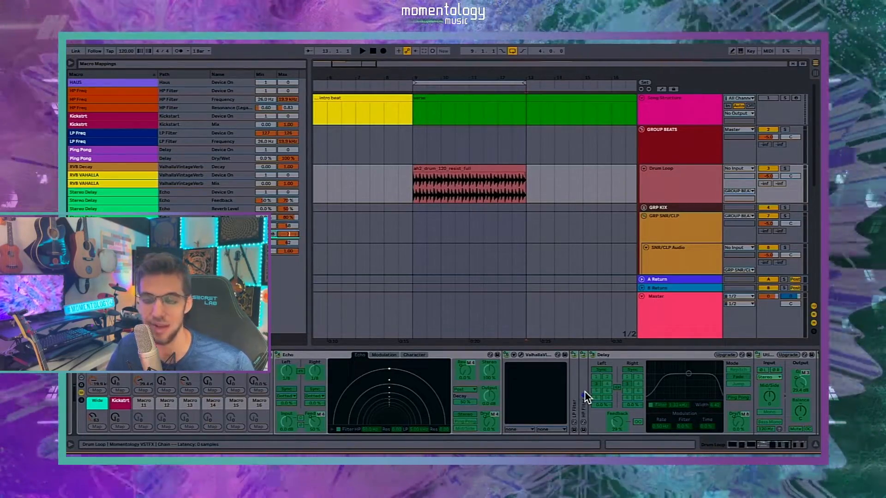
drag(288, 235, 288, 259)
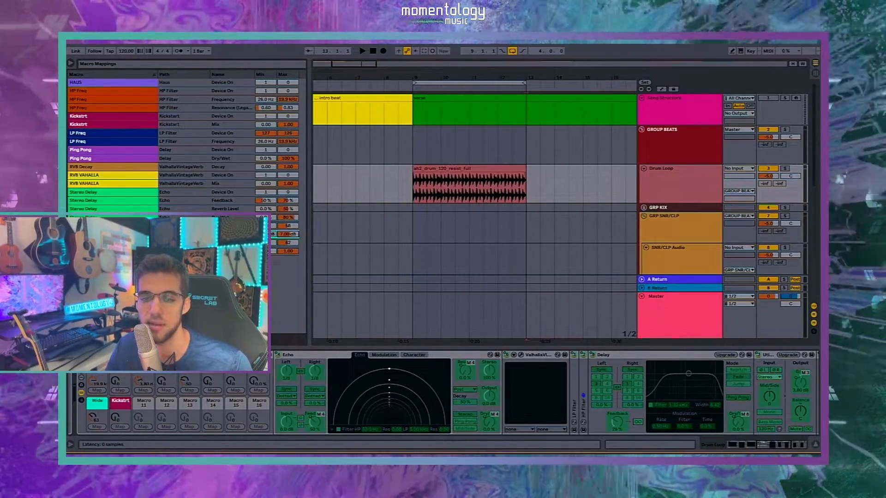
click(159, 355)
mouse_move(143, 383)
mouse_down()
mouse_move(142, 405)
mouse_move(142, 391)
mouse_up()
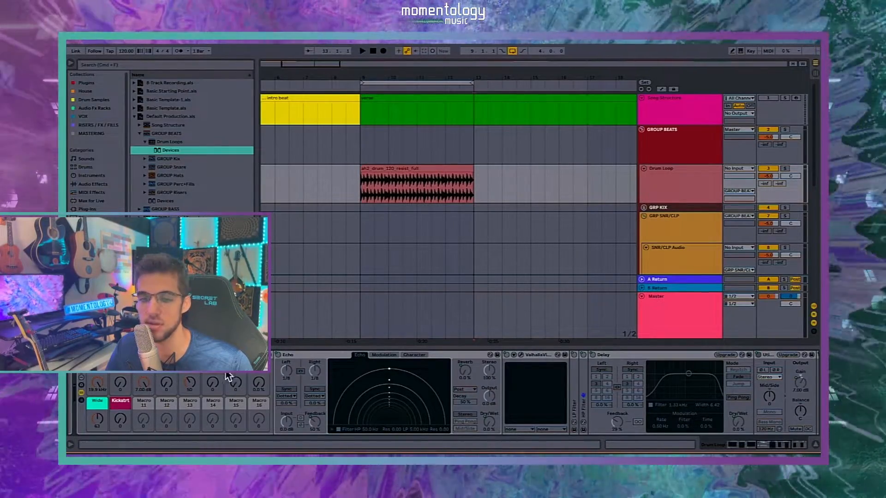
click(144, 386)
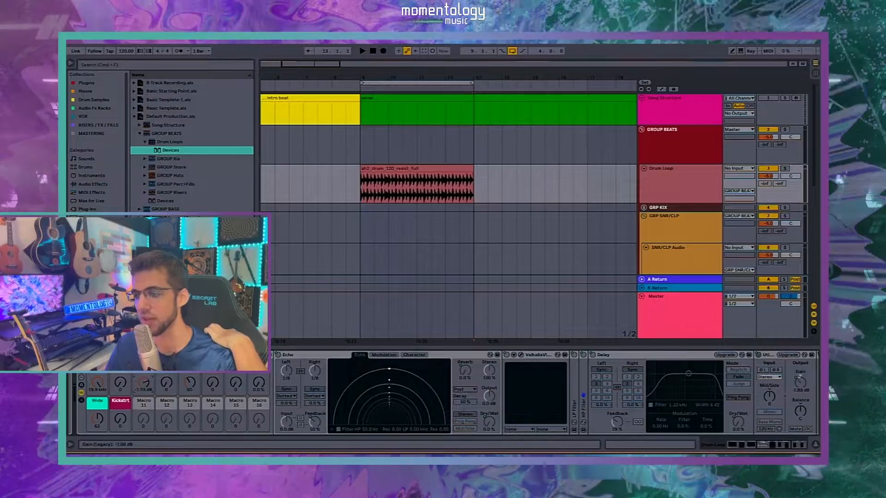
- Fold the Echo, ValhallaVintageVerb and Delay devices in the rack and select the Utility
scroll(499, 411, right, 5)
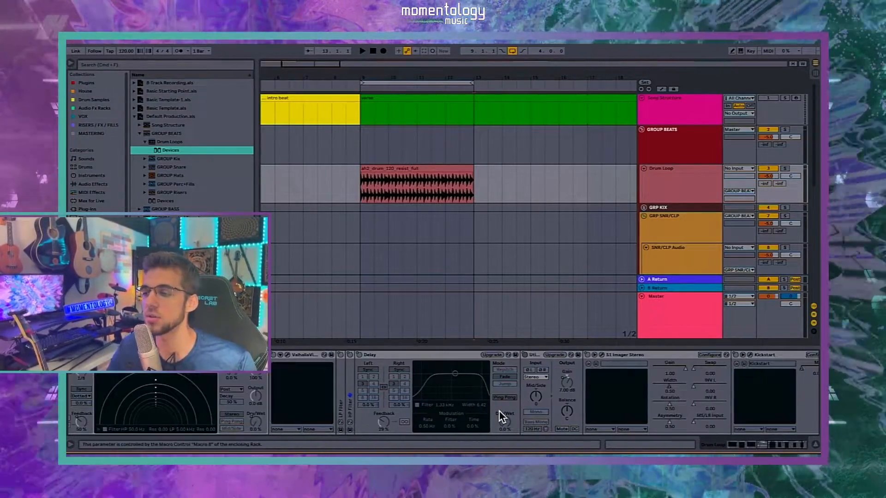
scroll(320, 384, left, 5)
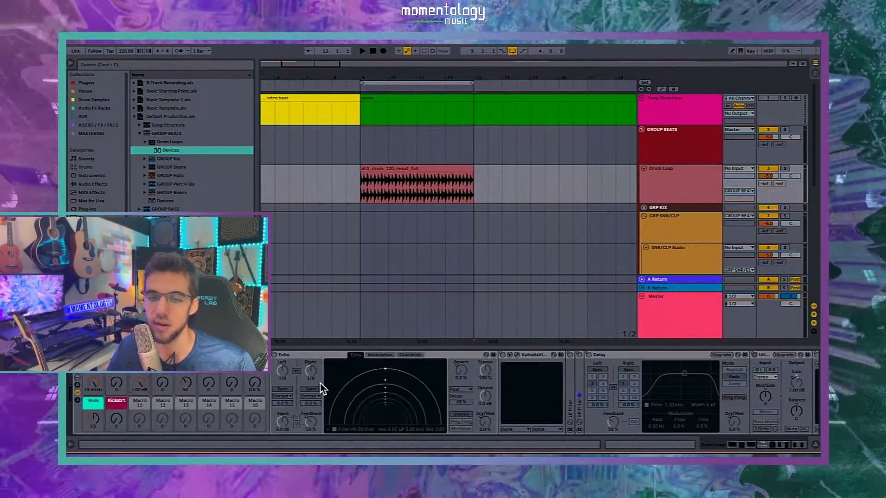
double_click(331, 354)
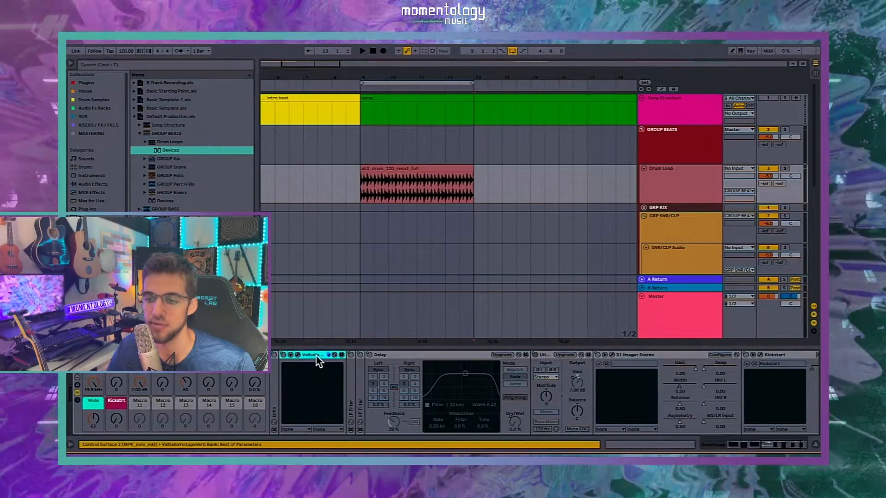
double_click(331, 356)
double_click(353, 356)
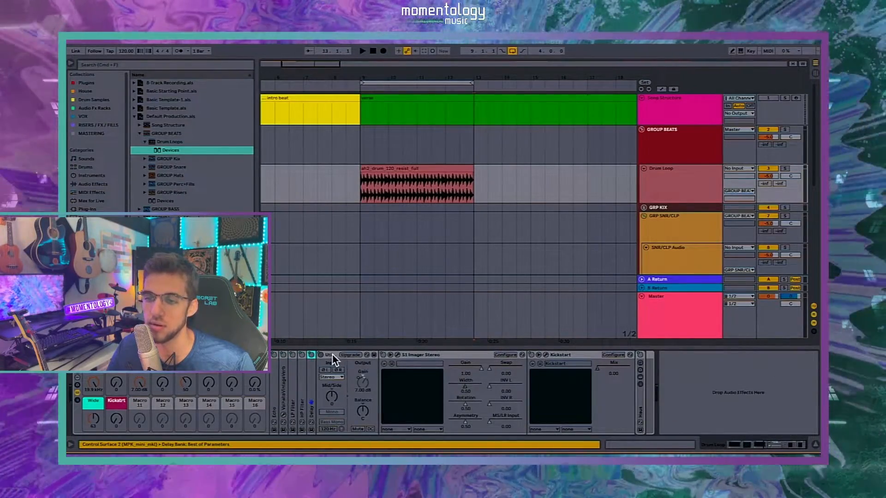
click(329, 356)
- Play the drum loop from bar 9 while lowering the Util Gain macro to -12.9 dB, and stop playback with the clip selected
mouse_move(139, 382)
mouse_down()
mouse_move(140, 409)
mouse_move(140, 382)
mouse_up()
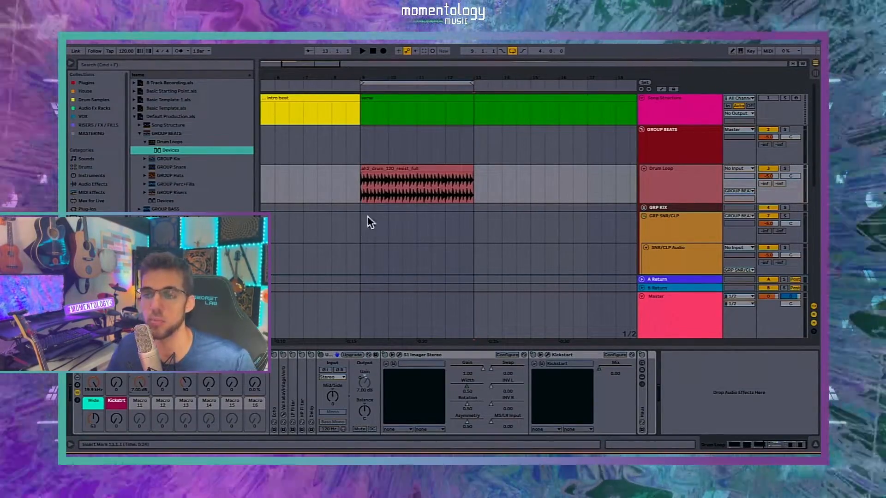
click(365, 196)
key(space)
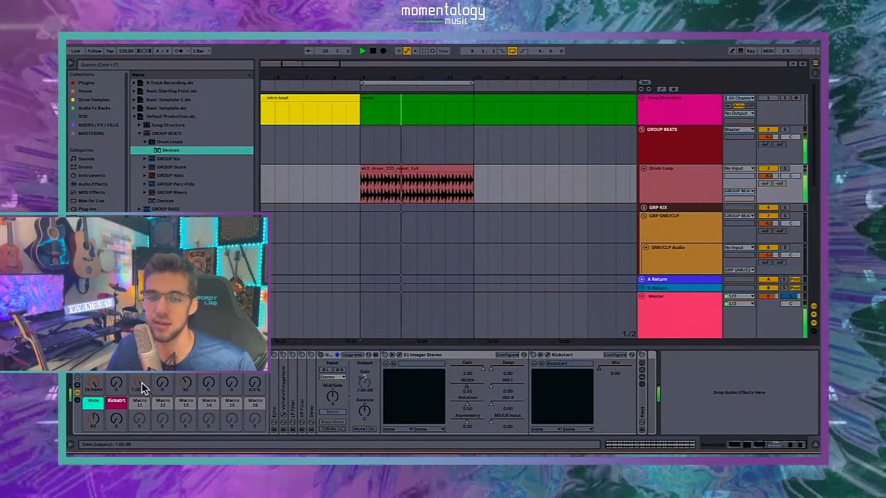
drag(140, 382, 139, 398)
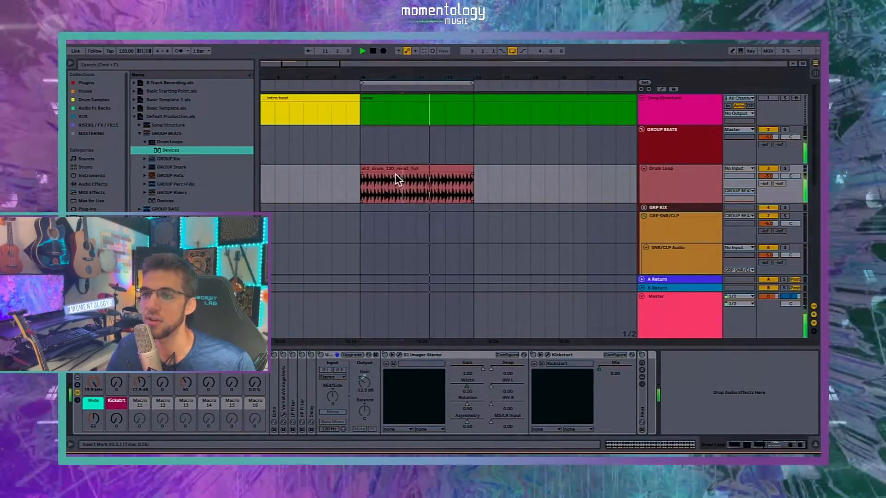
click(383, 191)
scroll(382, 188, up, 3)
key(space)
- Show the Drum Loop track's volume automation and draw a fade-in from -inf to -5 dB over the clip's first bar
right_click(766, 177)
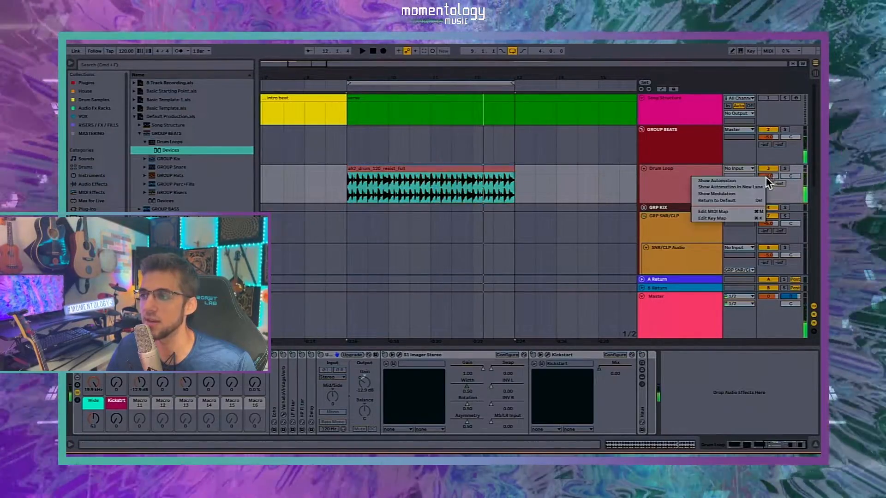
click(745, 180)
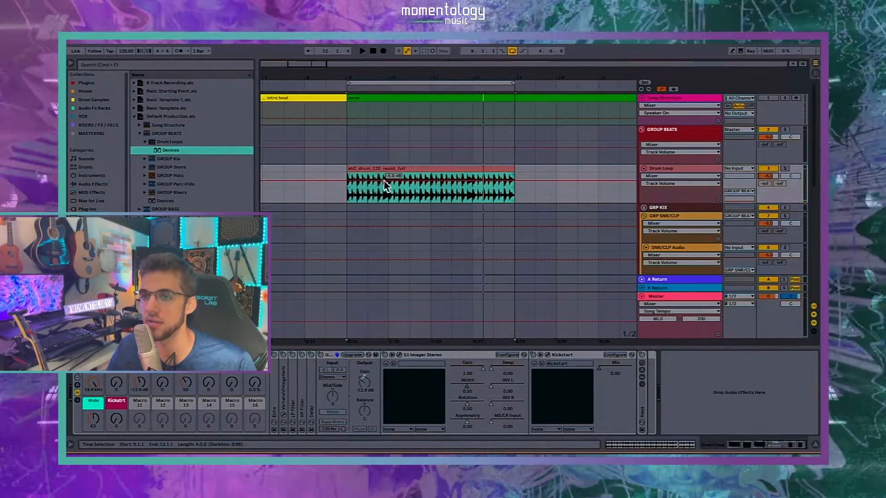
click(383, 181)
drag(353, 180, 354, 202)
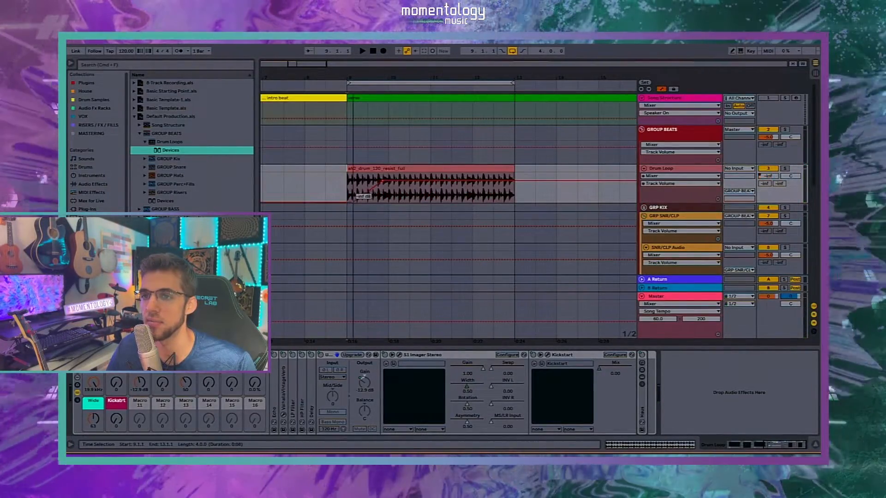
- Play the drum loop from bar 9 to hear the automated volume fade-in
key(space)
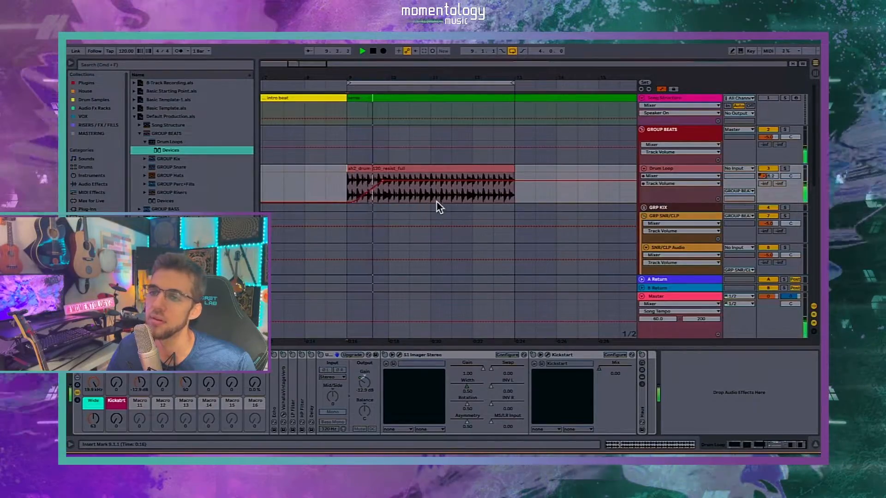
key(space)
key(space)
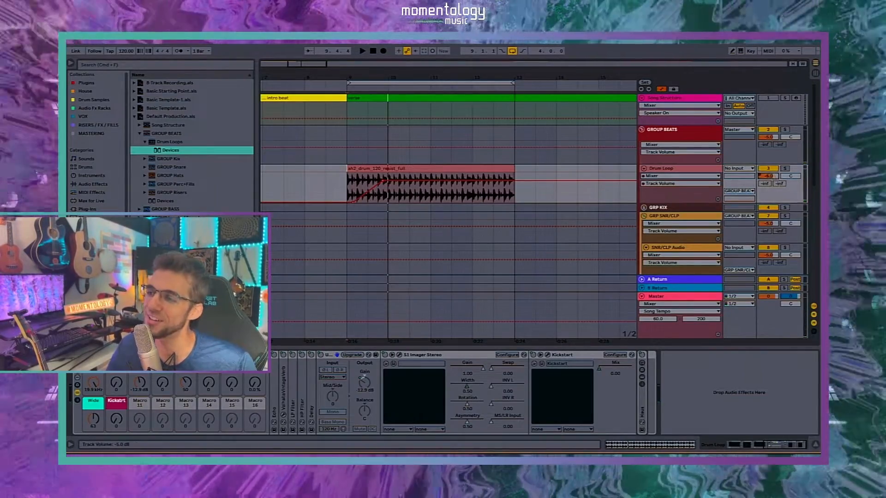
key(space)
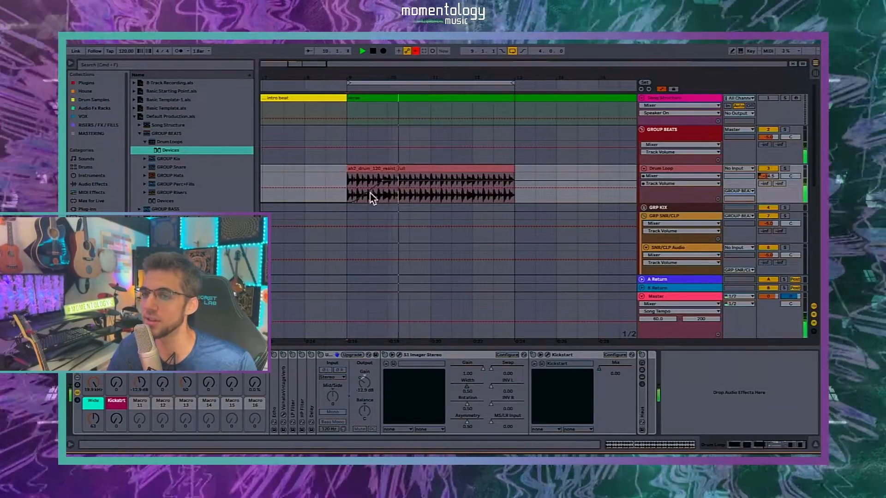
- Re-enable the overridden volume automation during playback and override it again by lowering the Drum Loop track volume to about -12.9 dB
drag(347, 185, 619, 189)
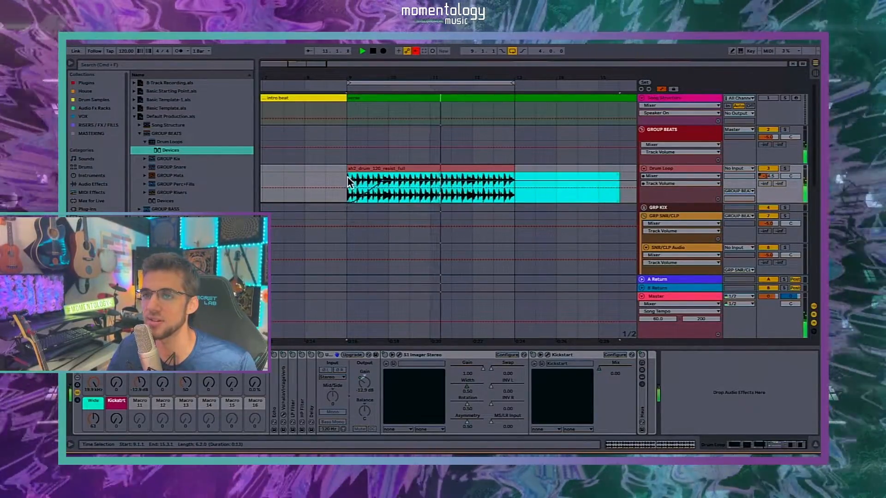
click(348, 177)
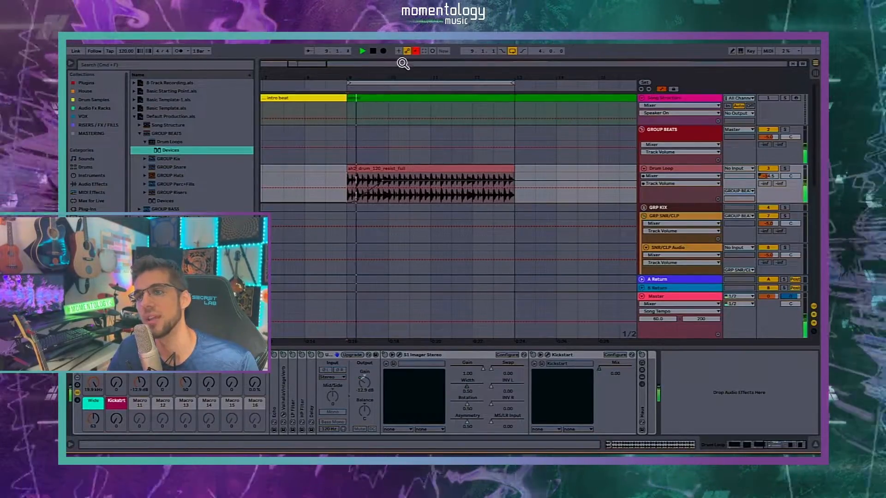
click(416, 51)
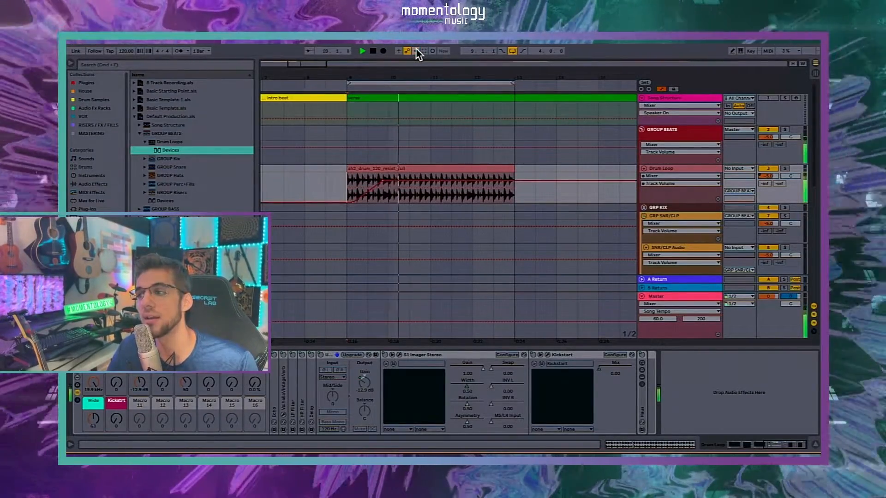
drag(768, 176, 768, 213)
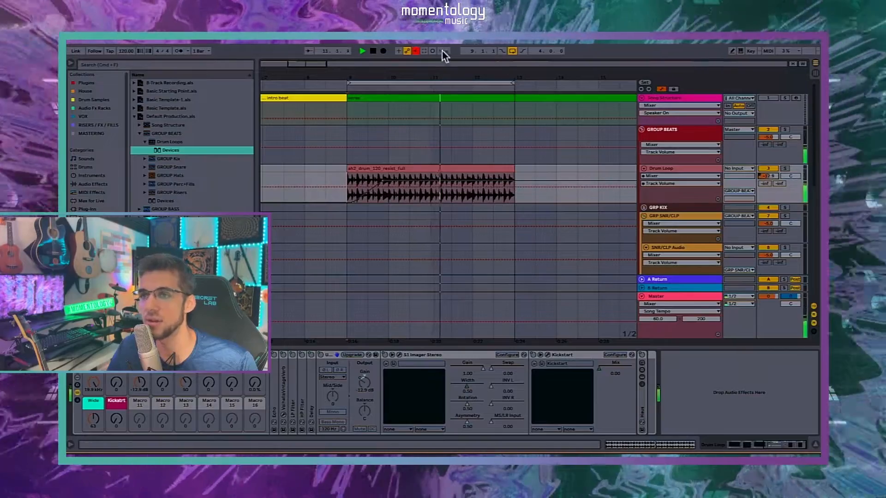
- Re-enable the overridden automation and delete the one-bar fade-in from the Drum Loop track's volume automation
click(416, 51)
drag(351, 180, 393, 188)
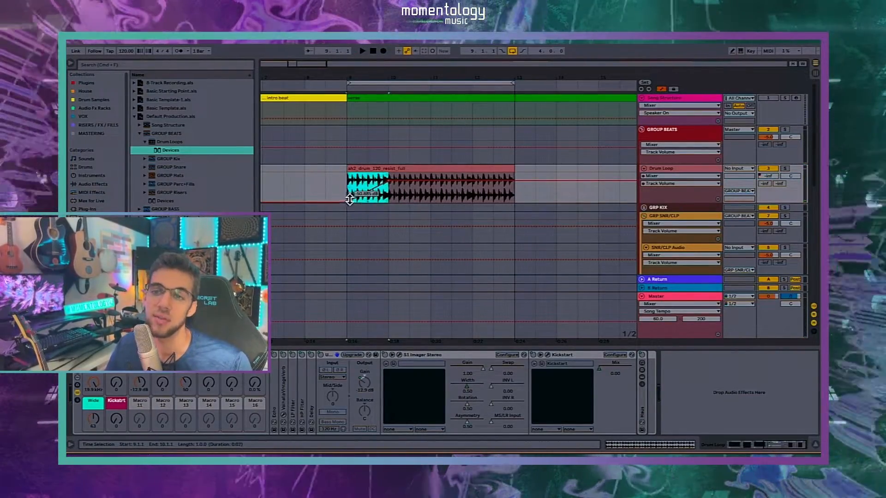
click(347, 201)
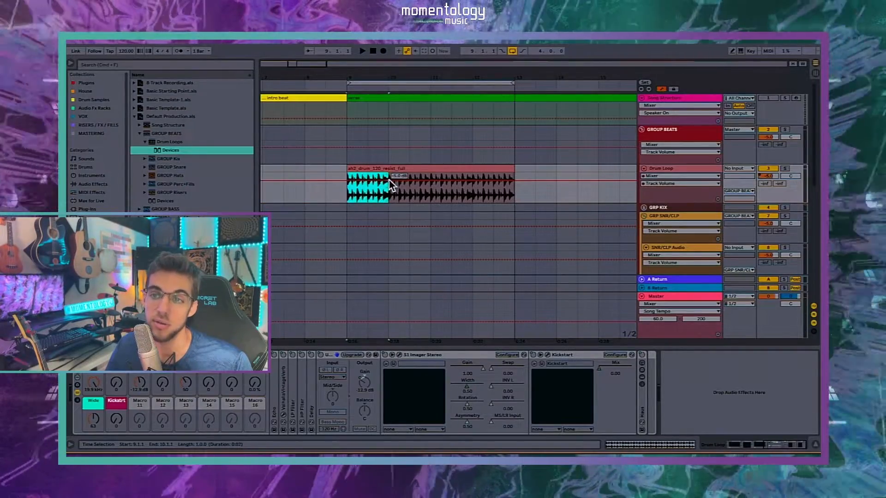
click(389, 180)
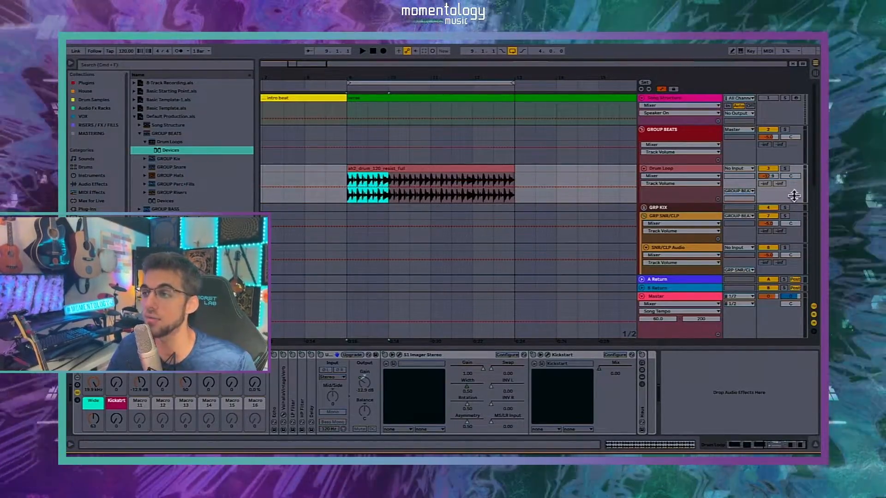
- Set the Drum Loop track volume to -5 dB and the Util Gain macro to 0 dB
click(767, 175)
text(-5)
key(Return)
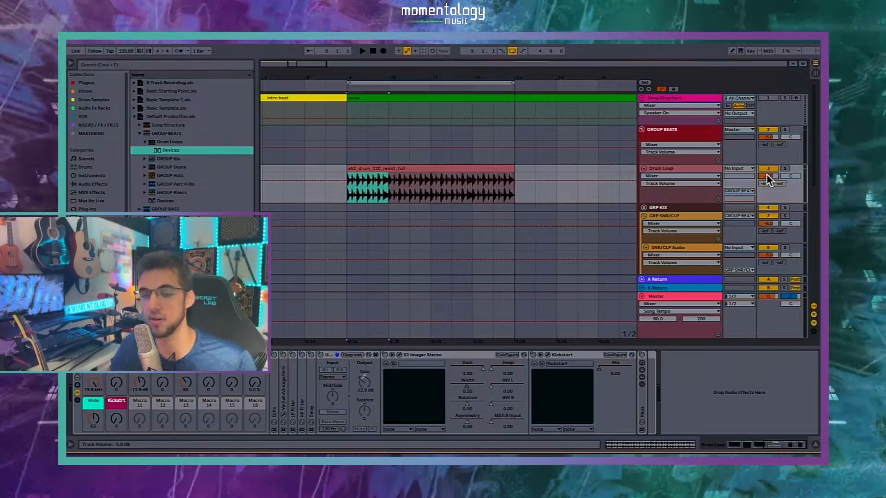
click(139, 383)
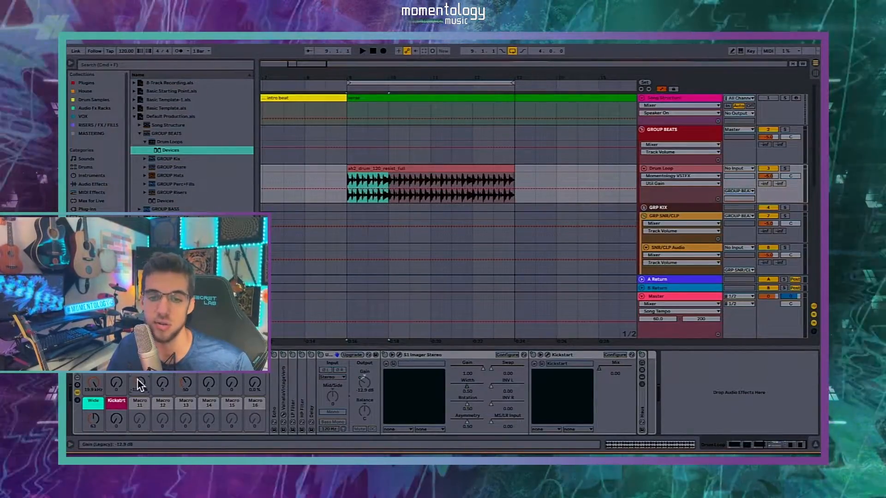
text(0)
key(Return)
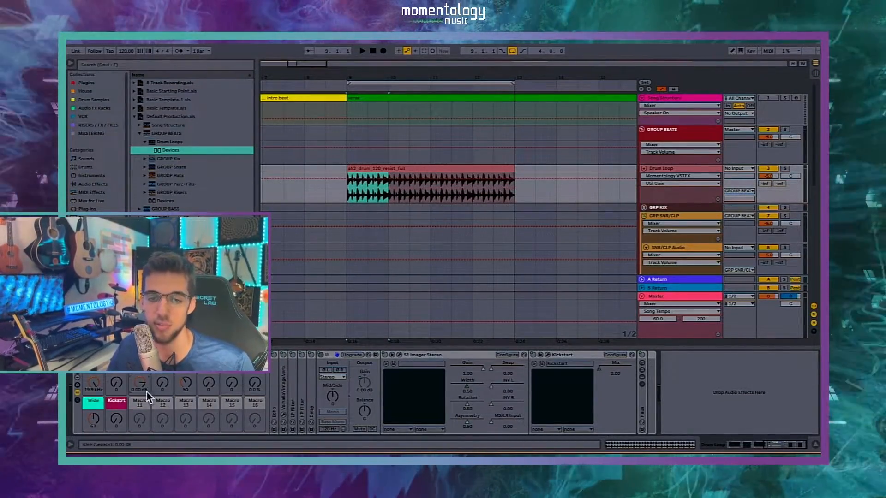
- Play the start of the drum loop from bar 9 repeatedly to hear the fade-in automated on Util Gain
key(space)
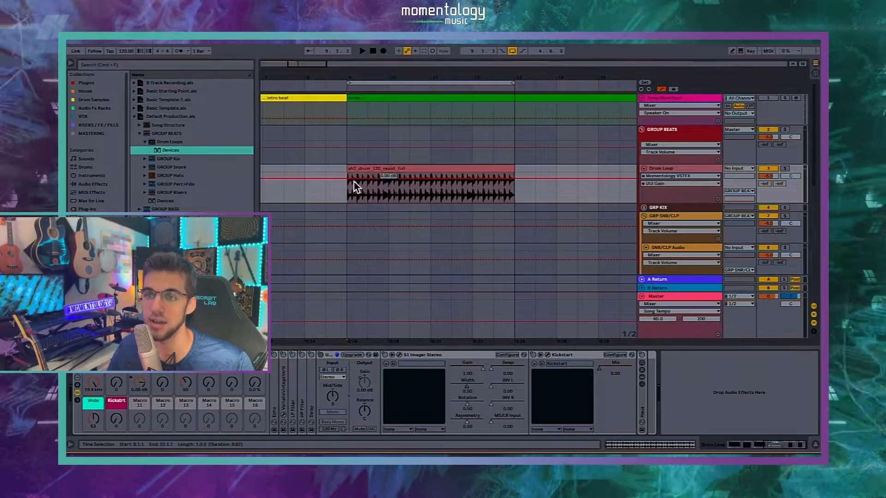
key(space)
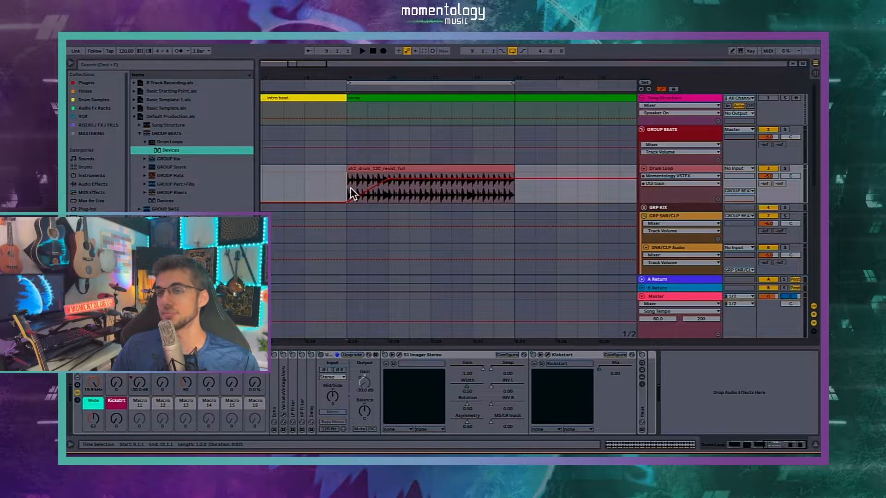
key(space)
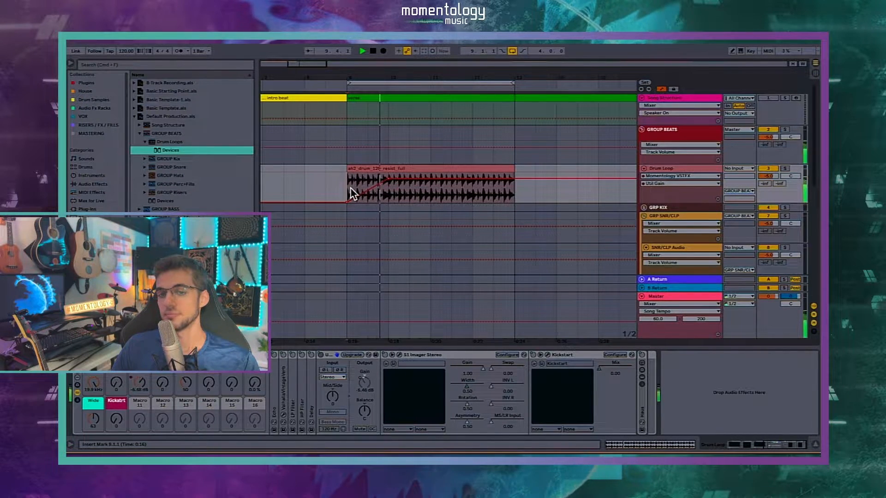
key(space)
key(space)
key(space)
key(space)
key(space)
key(space)
key(space)
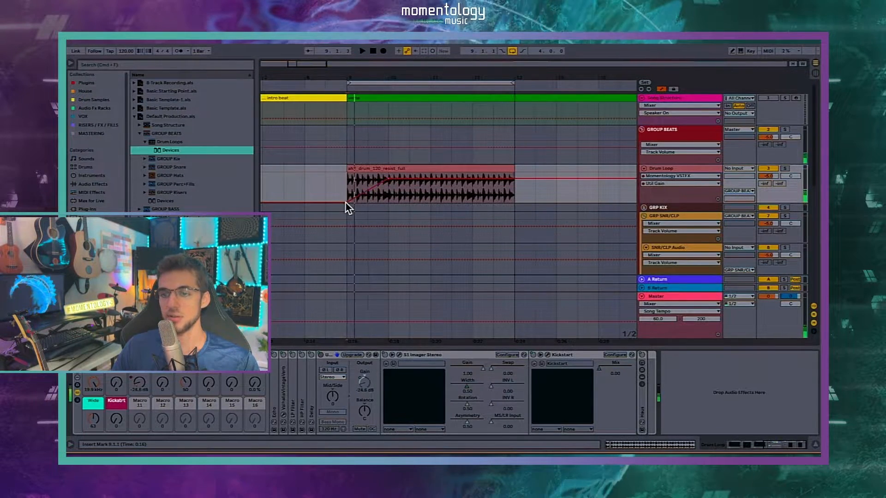
key(space)
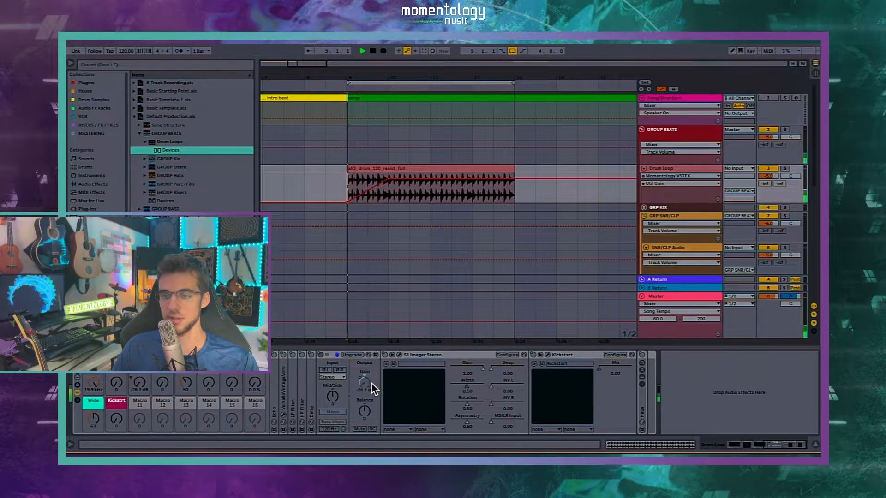
key(space)
- Adjust the minimum of the Util Gain mapping in the rack's macro mappings, and leave map mode
key(super+m)
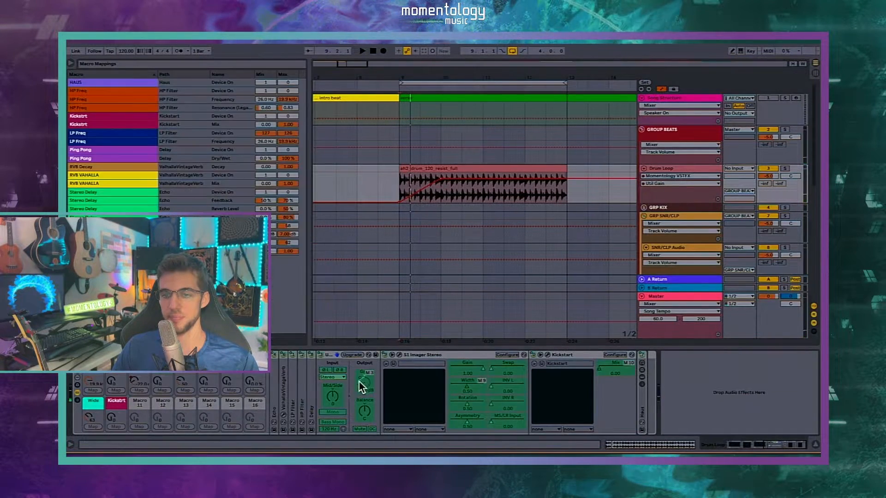
drag(271, 236, 271, 227)
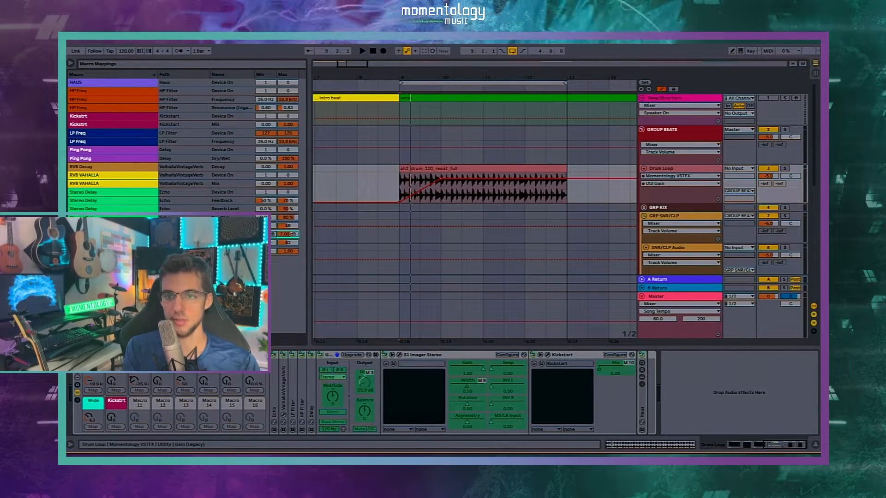
drag(272, 234, 271, 259)
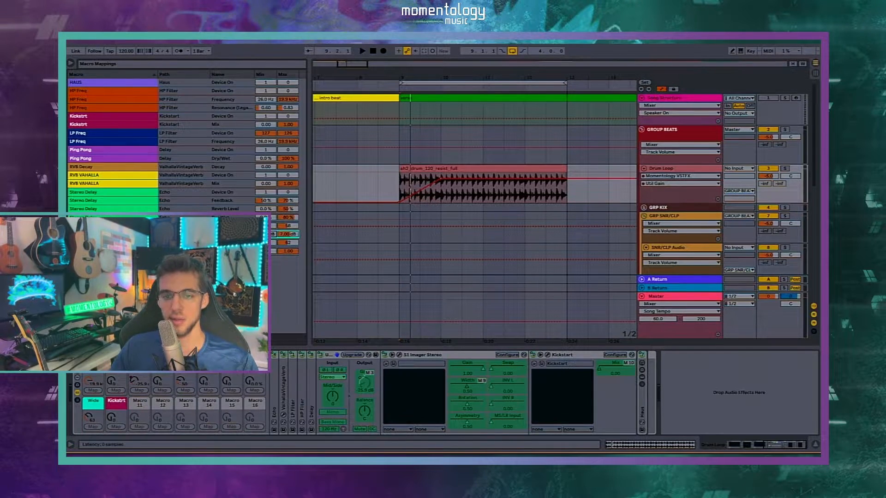
click(247, 355)
- Lower the Util Gain macro to -35 dB during playback, and re-enable its overridden automation
drag(138, 382, 139, 400)
key(space)
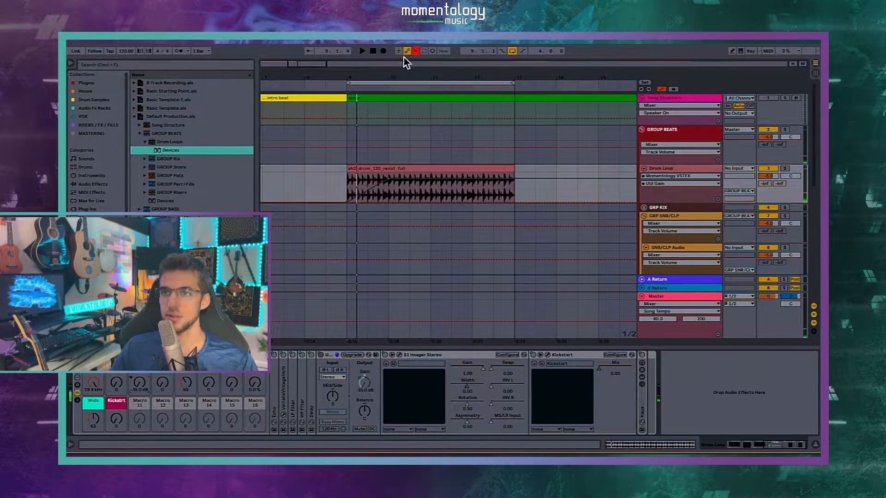
click(415, 51)
key(space)
key(space)
- Try holding the Util Gain automation at -35 dB across the clip's first bar, and play the result
scroll(356, 196, up, 8)
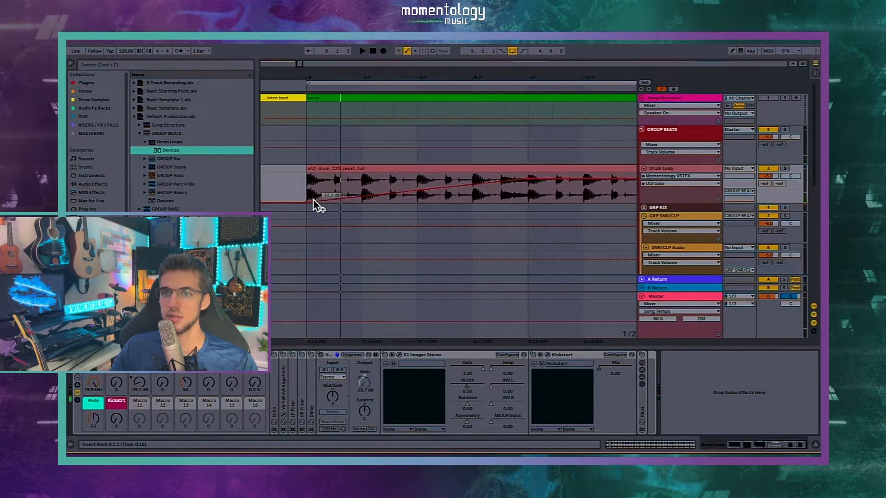
drag(309, 201, 528, 201)
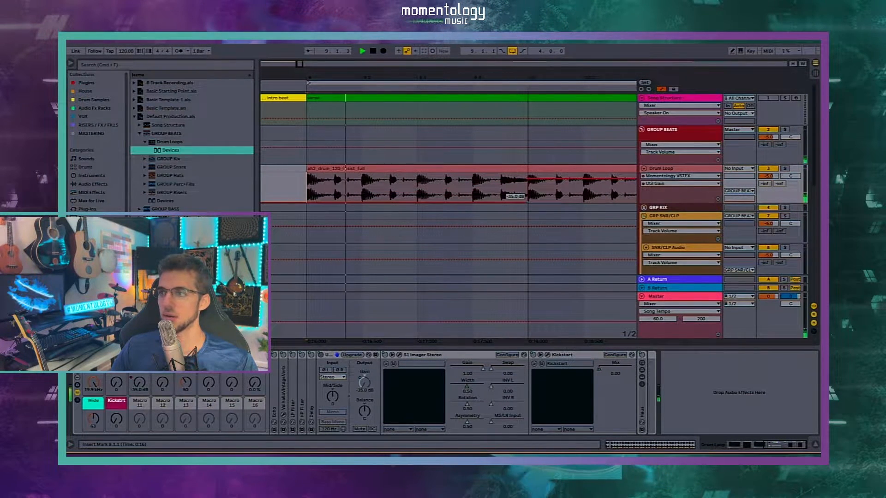
key(space)
key(space)
key(space)
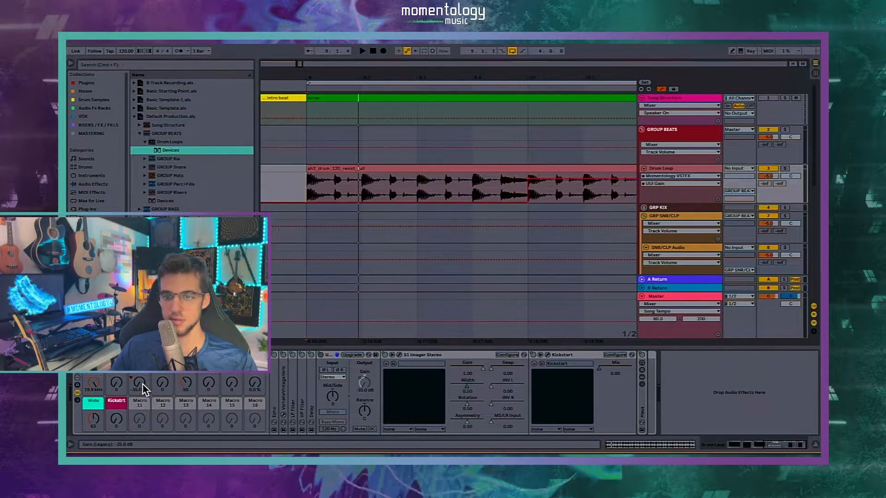
key(space)
key(space)
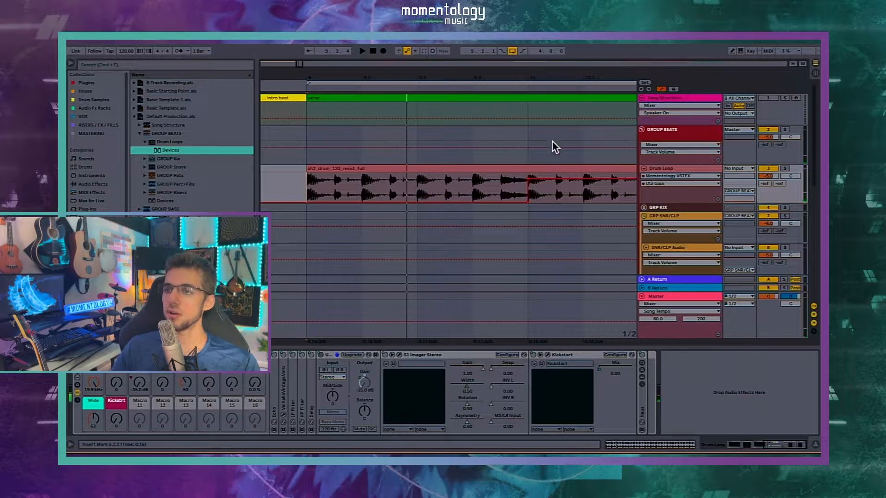
- Play the Util Gain fade-in from bar 9, hiding and showing the automation lanes during playback
scroll(514, 170, down, 5)
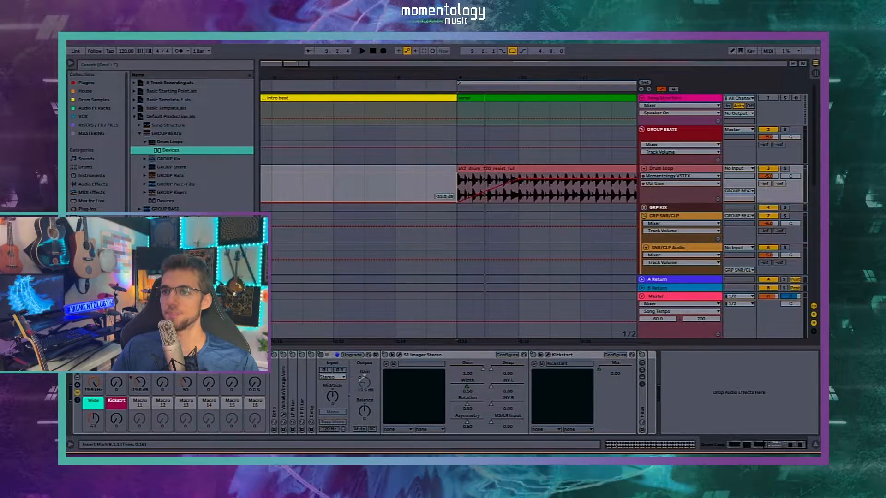
key(space)
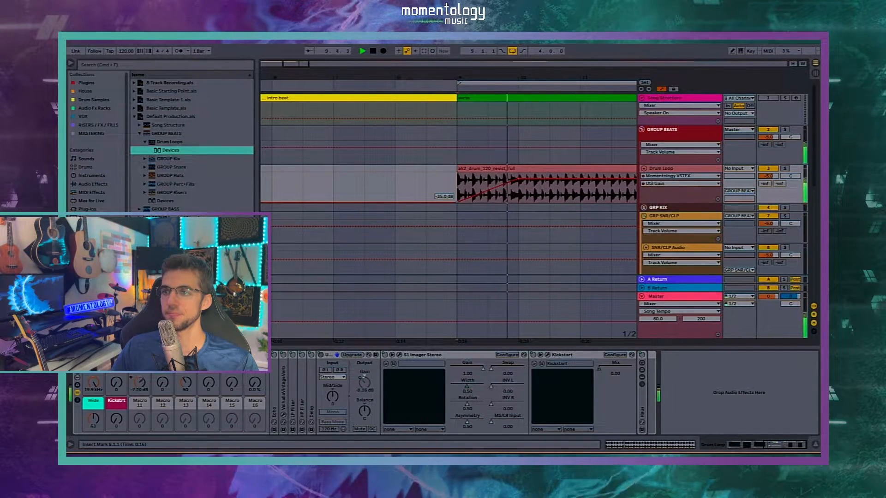
key(space)
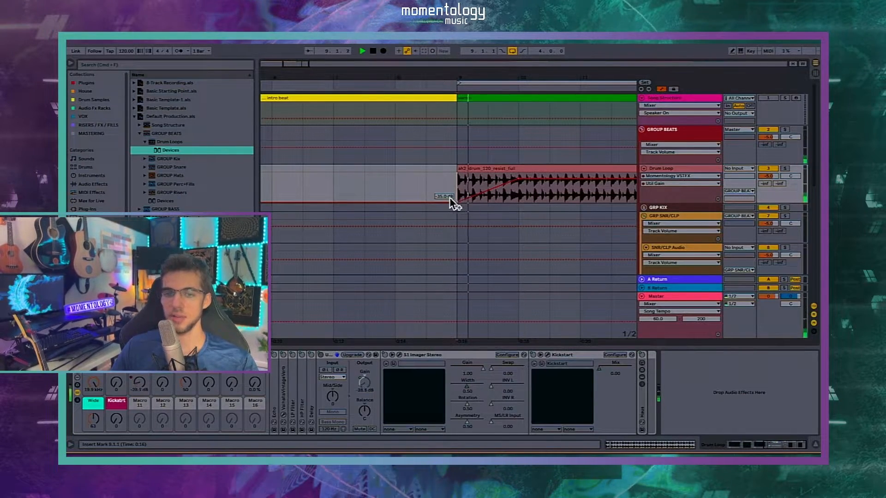
key(space)
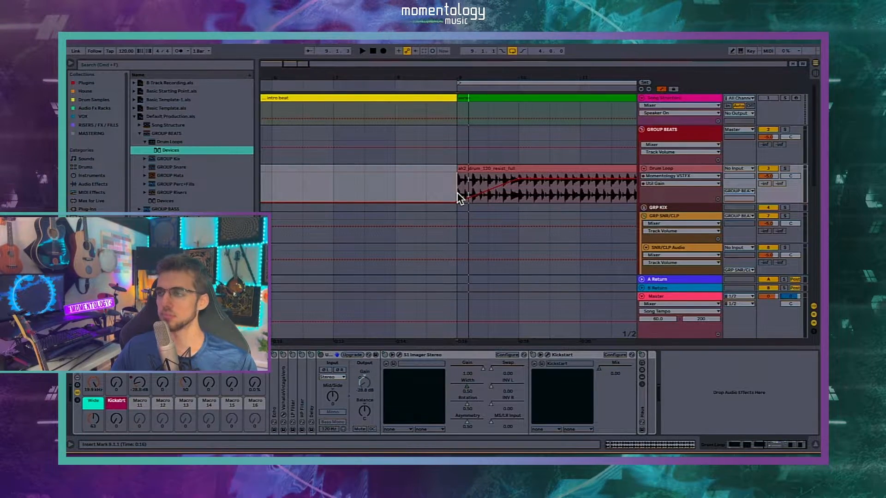
scroll(457, 193, down, 3)
scroll(458, 193, right, 3)
key(a)
key(space)
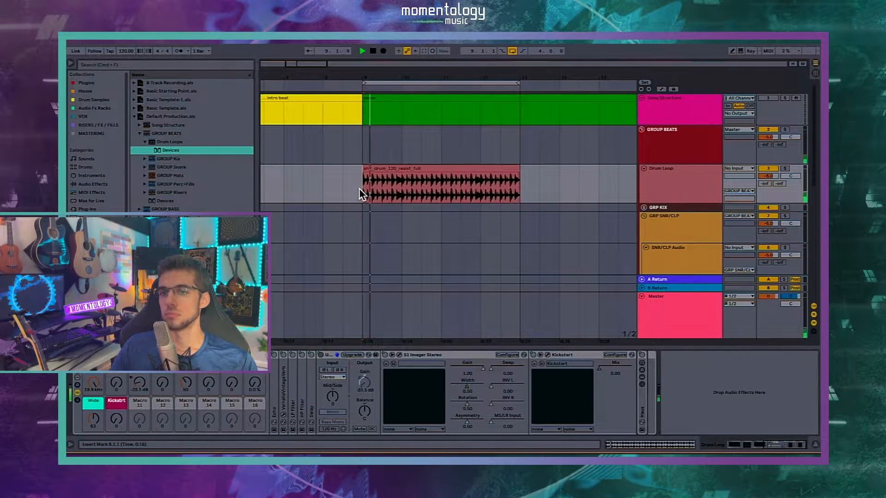
key(a)
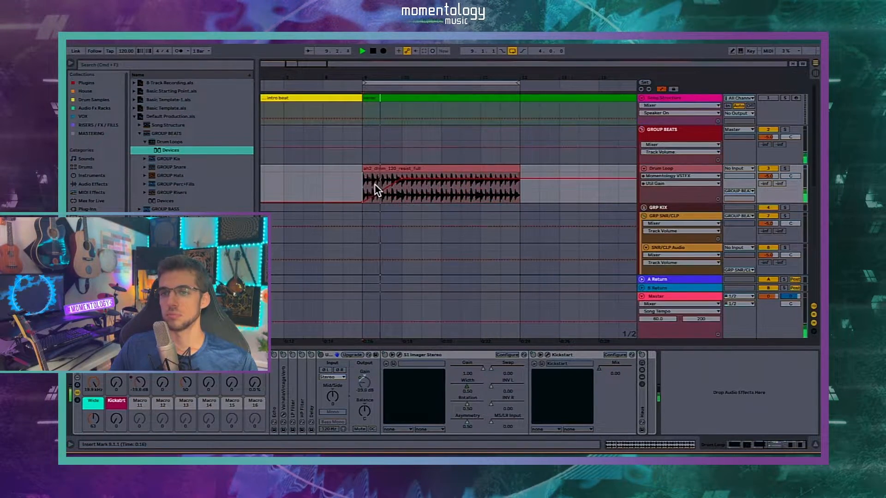
- Stop playback and delete the automation of the Util Gain macro
right_click(140, 383)
key(space)
click(166, 295)
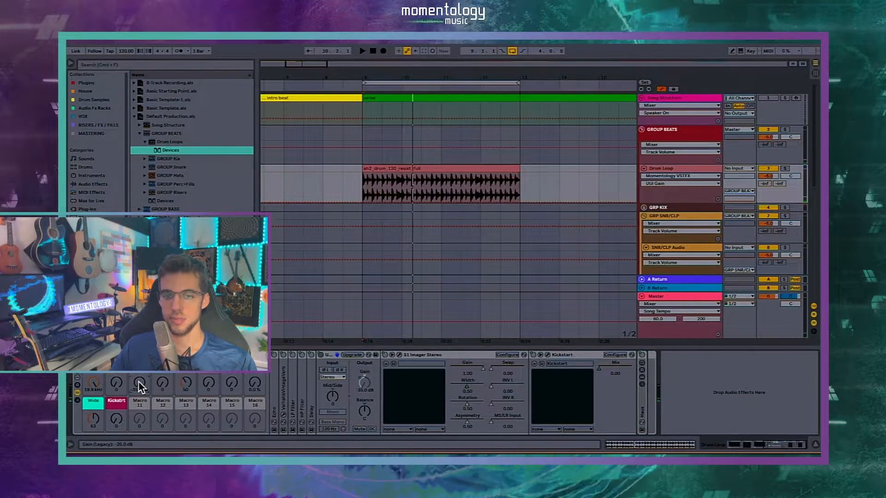
- Raise Util Gain to 7 dB, automate its fade-out from bar 12 to just past the clip's end, and play it
drag(139, 383, 139, 379)
click(483, 173)
drag(506, 173, 539, 202)
click(475, 182)
key(space)
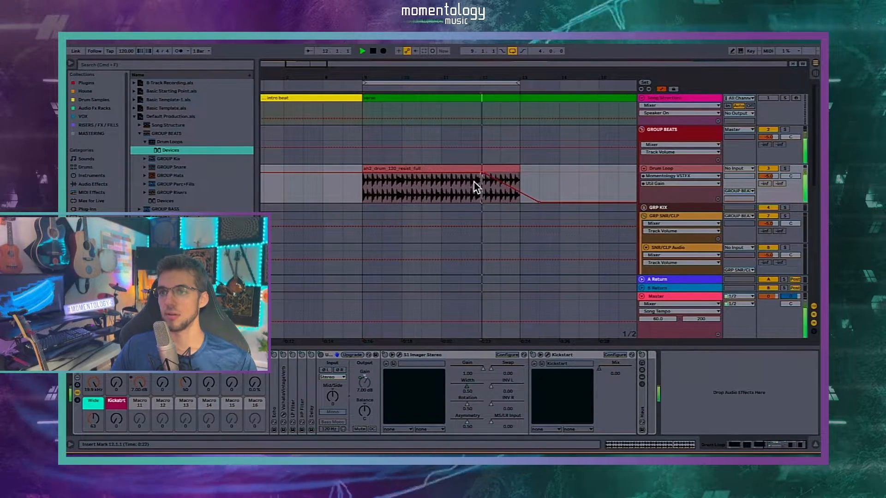
key(space)
- Play the loop while setting the Drum Loop track volume to about 2 dB and then -23.6 dB, and undo the volume changes
click(767, 176)
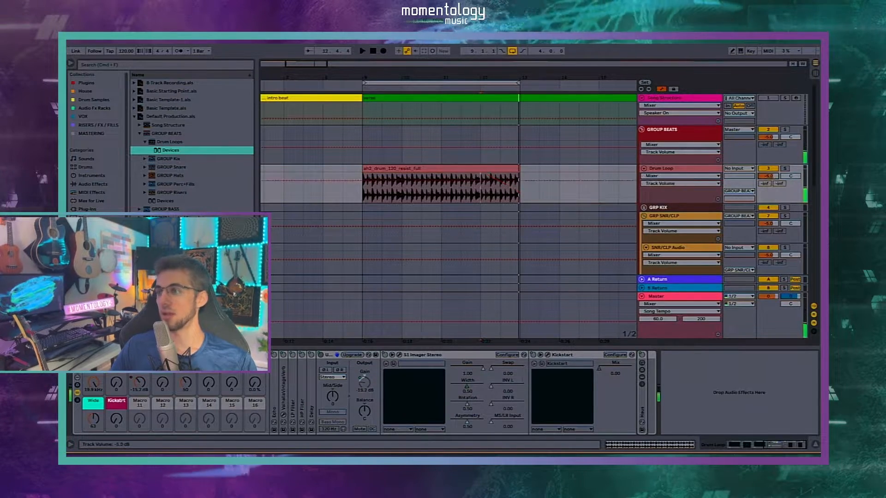
key(space)
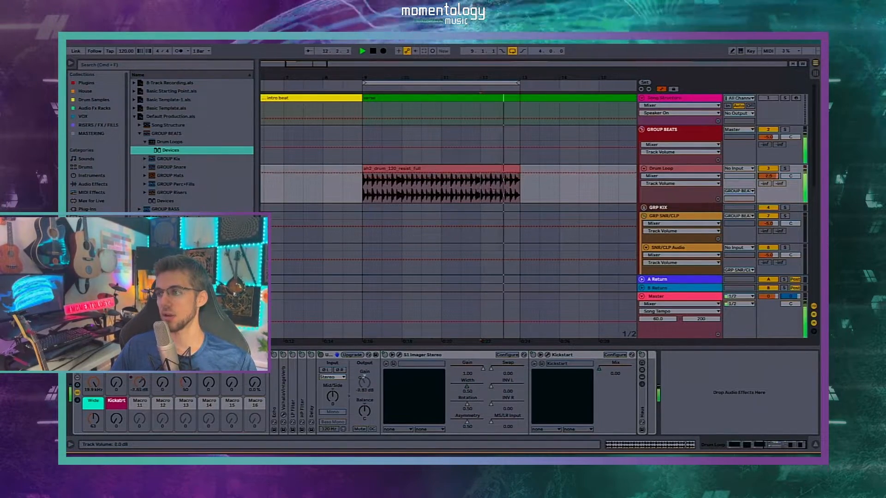
key(space)
drag(767, 177, 767, 207)
key(space)
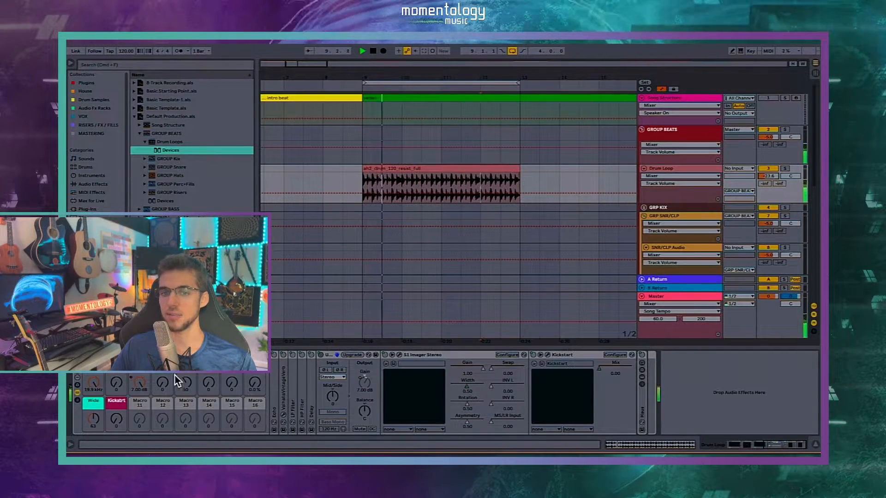
key(space)
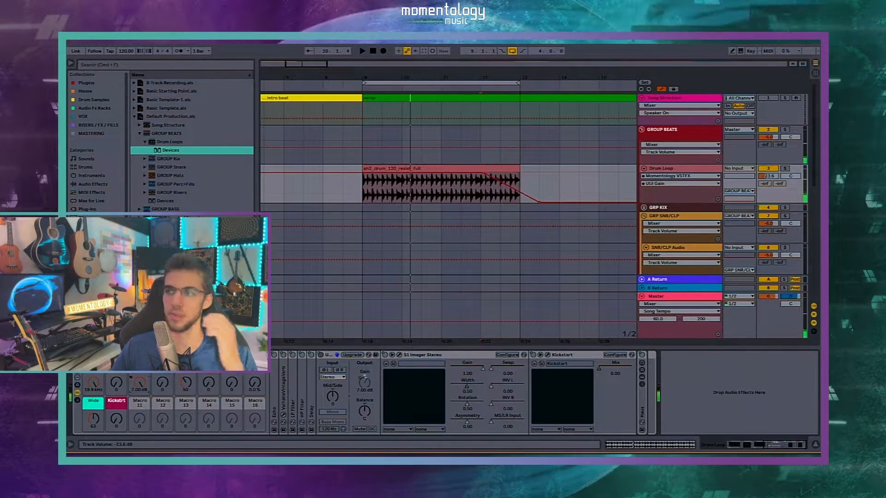
key(super+z)
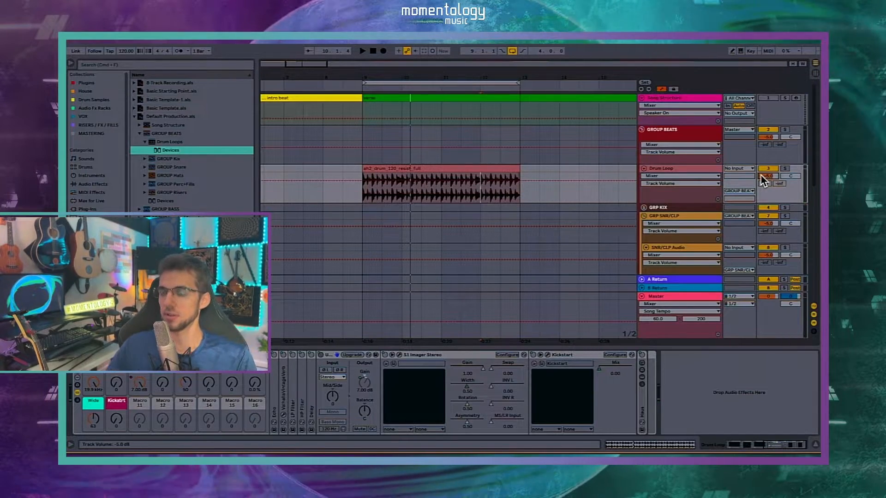
- Delete the Util Gain fade-out automation and reset the Util Gain macro to 0 dB
right_click(141, 381)
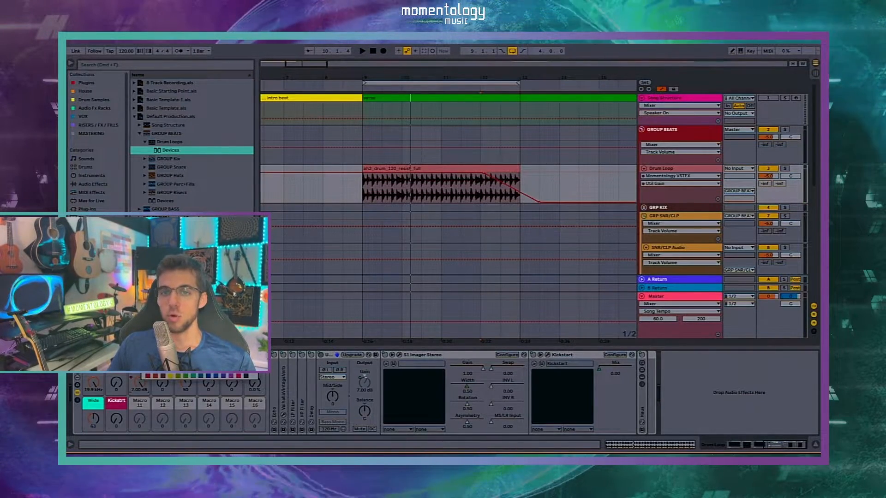
double_click(140, 386)
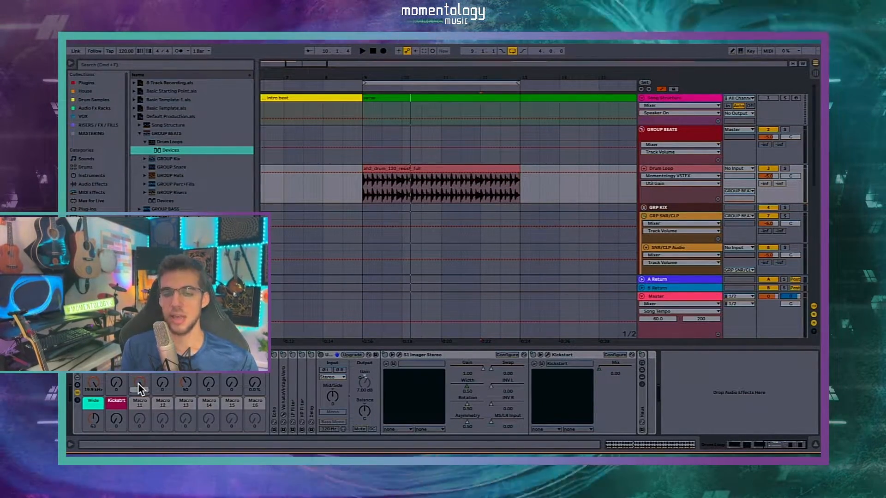
click(443, 356)
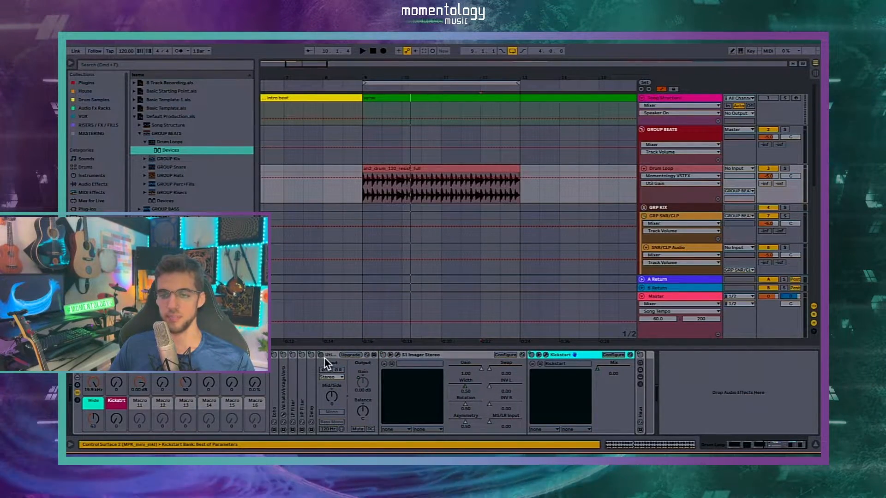
- Fold the Utility device and play the loop while sweeping the LP Freq and HP Freq macros
click(336, 354)
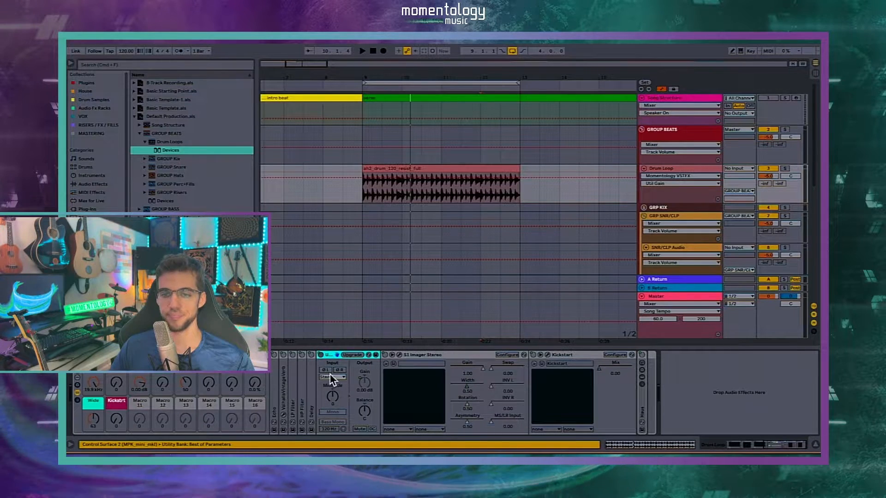
double_click(332, 355)
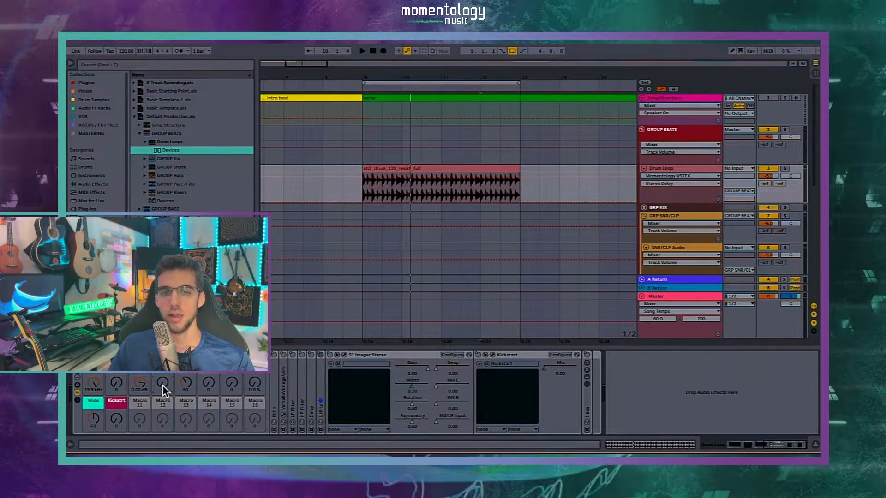
drag(93, 383, 106, 385)
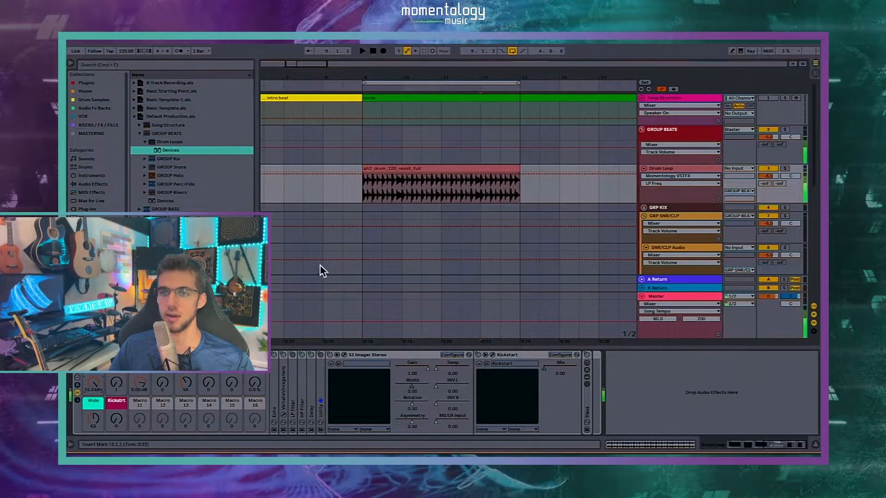
key(space)
drag(93, 384, 134, 449)
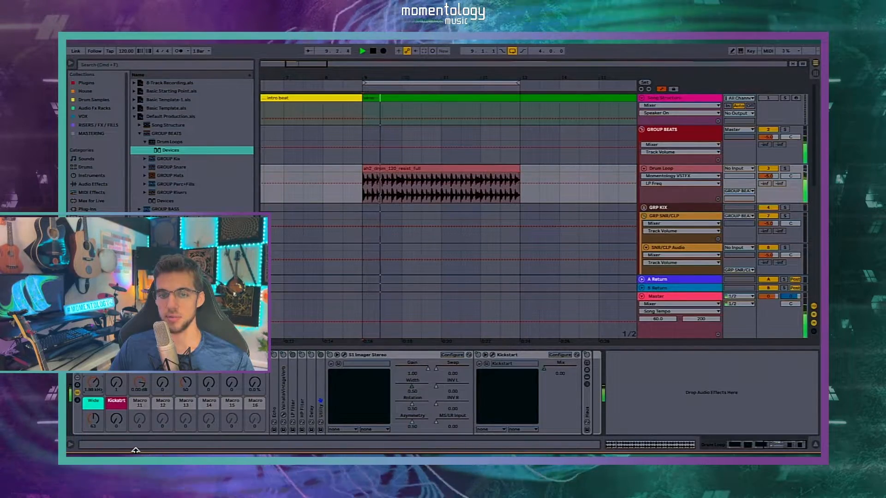
drag(92, 384, 92, 351)
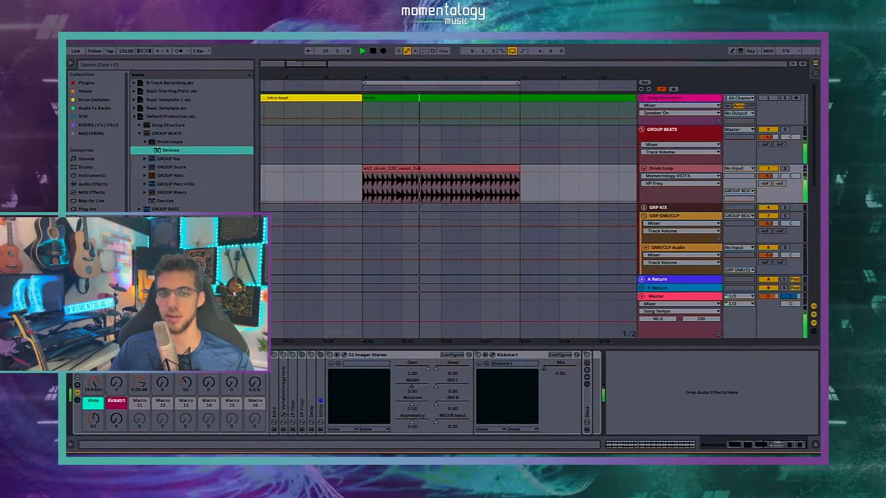
mouse_move(116, 384)
mouse_down()
mouse_move(116, 323)
mouse_move(116, 377)
mouse_up()
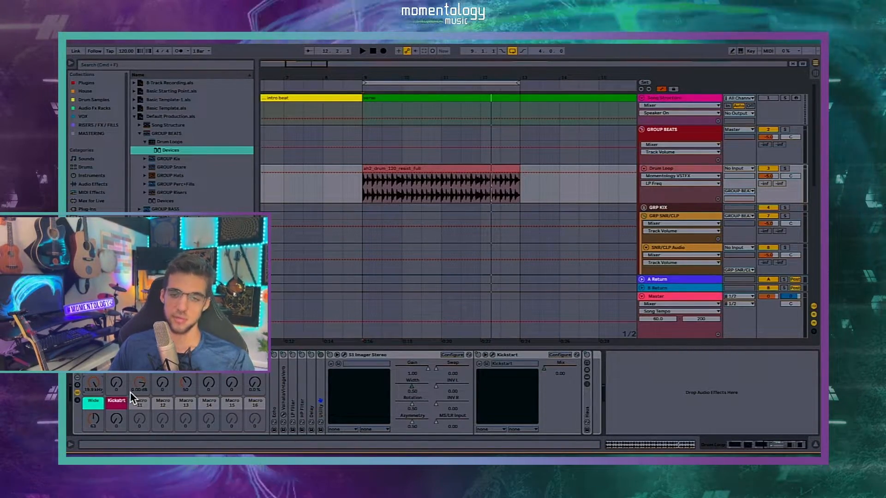
- Delete the S1 Imager Stereo device from the rack and unfold the Utility and Delay devices
click(140, 385)
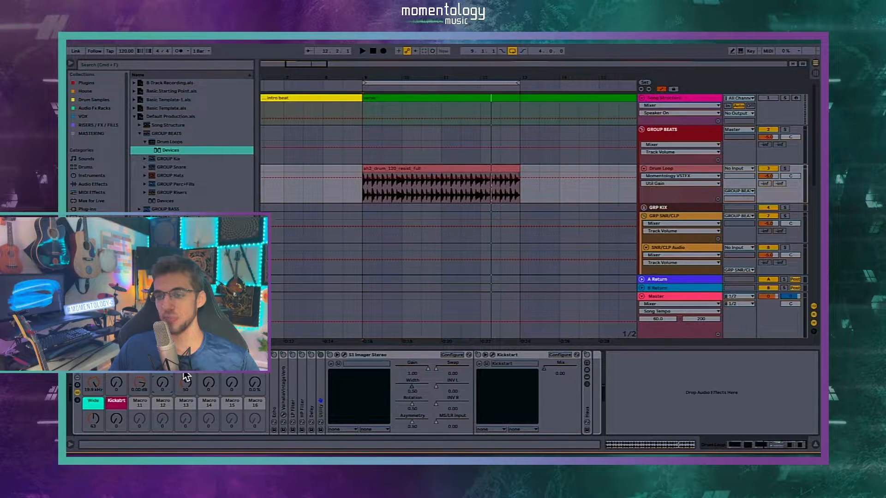
click(410, 357)
key(Delete)
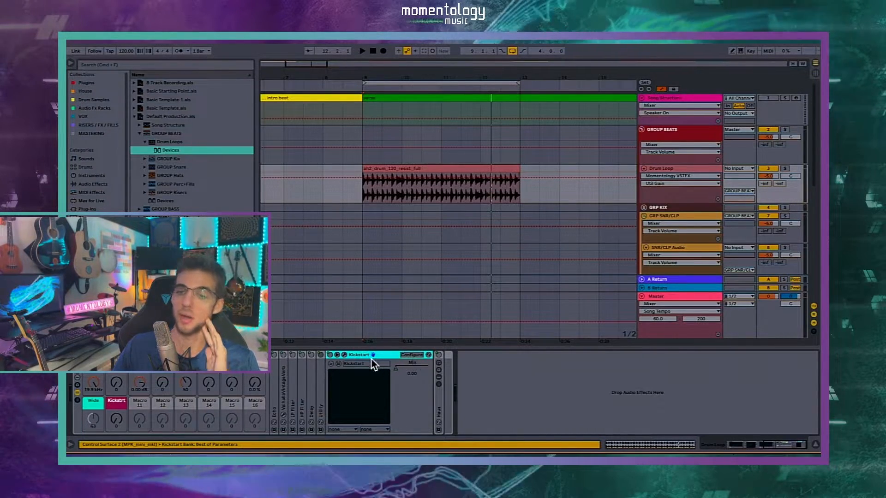
double_click(319, 371)
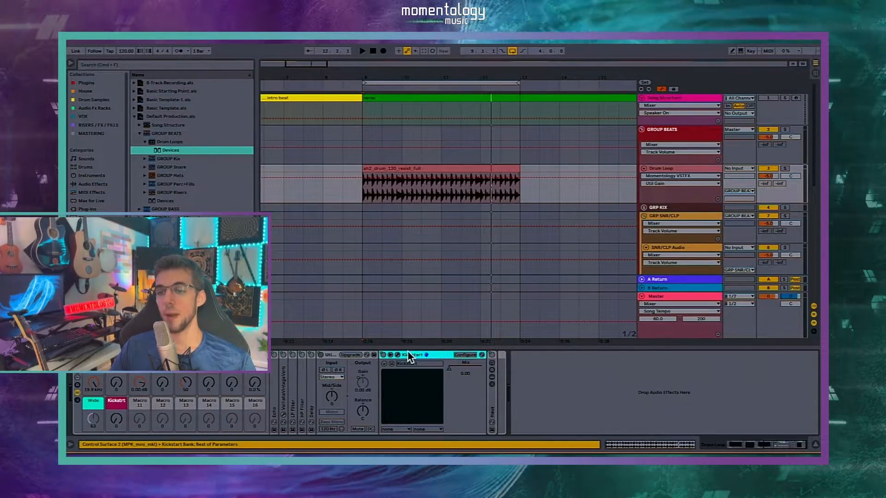
double_click(309, 366)
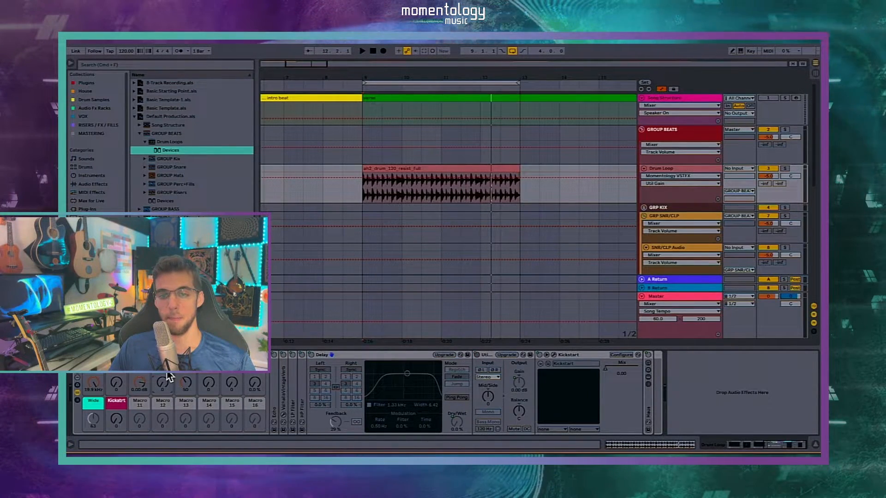
- Remove the RVB Decay mapping and both RVB VAHALLA mappings of the ValhallaVintageVerb from the rack's macro mappings
click(244, 354)
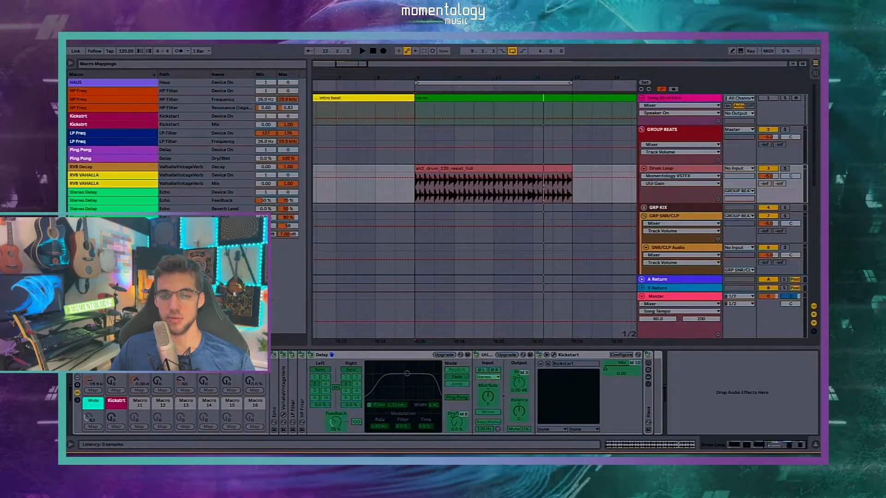
click(244, 354)
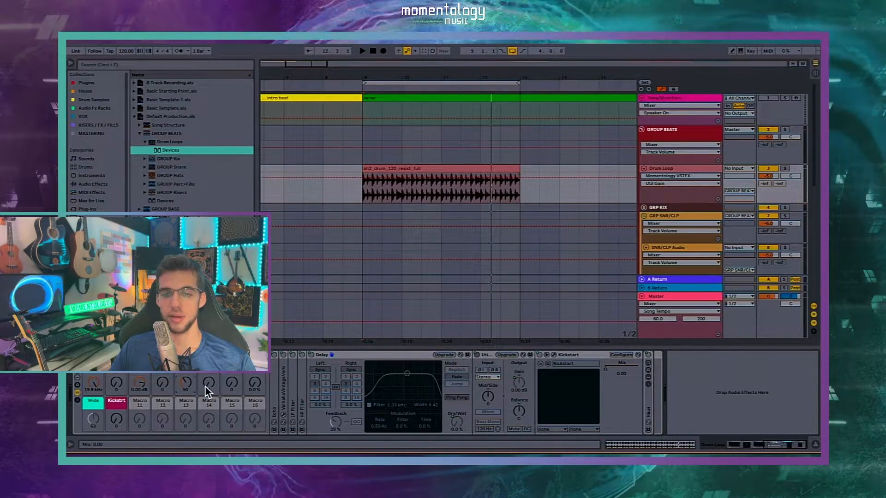
click(245, 355)
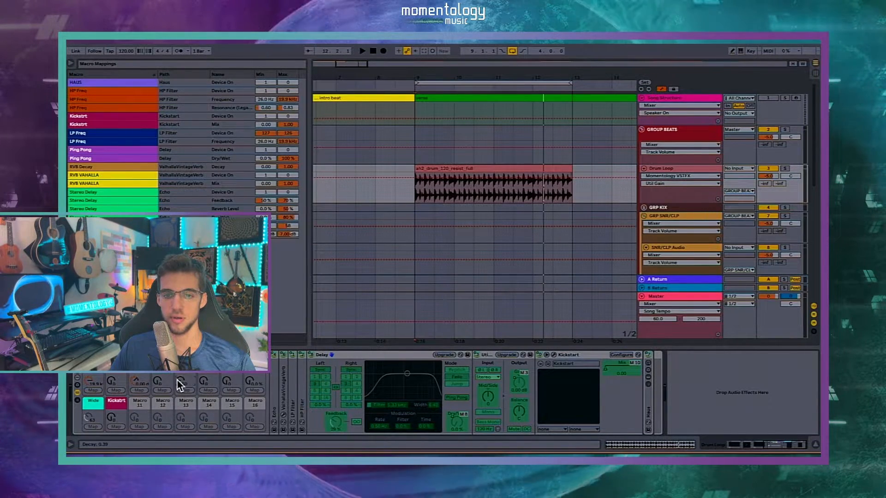
click(179, 167)
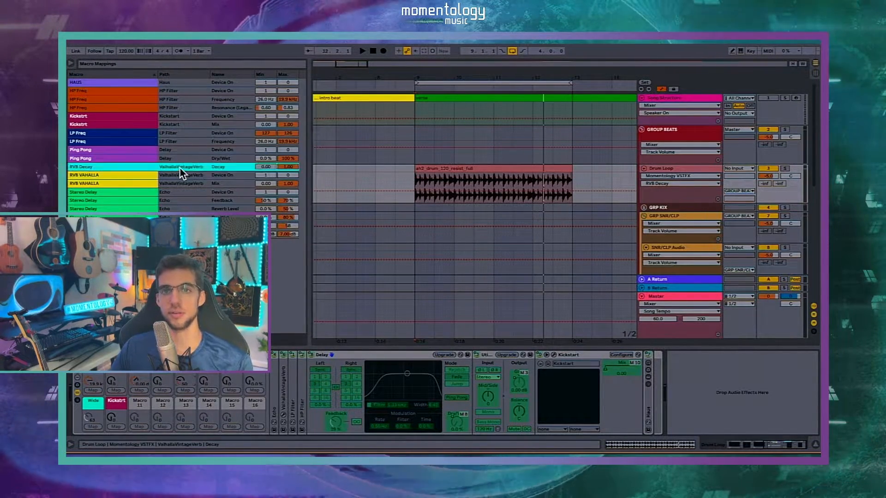
key(Delete)
key(Delete)
key(Delete)
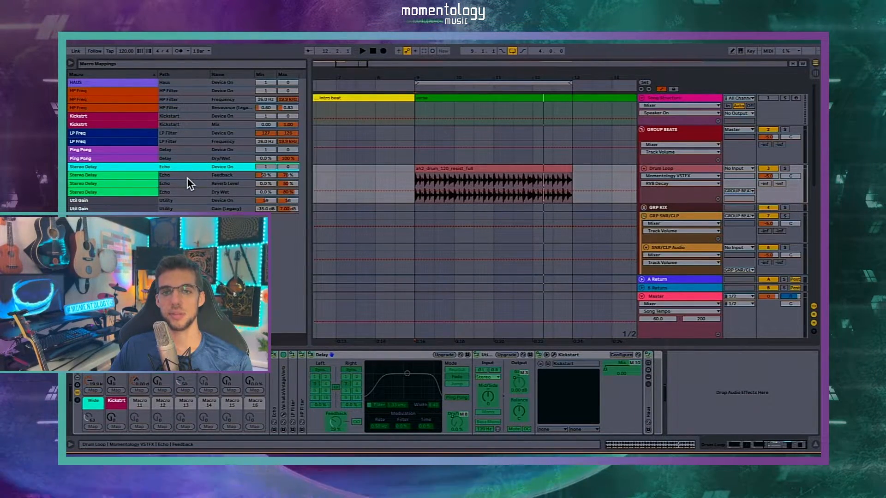
- Remove the Echo Feedback mapping from the Stereo Delay macro
click(187, 175)
click(183, 182)
click(176, 177)
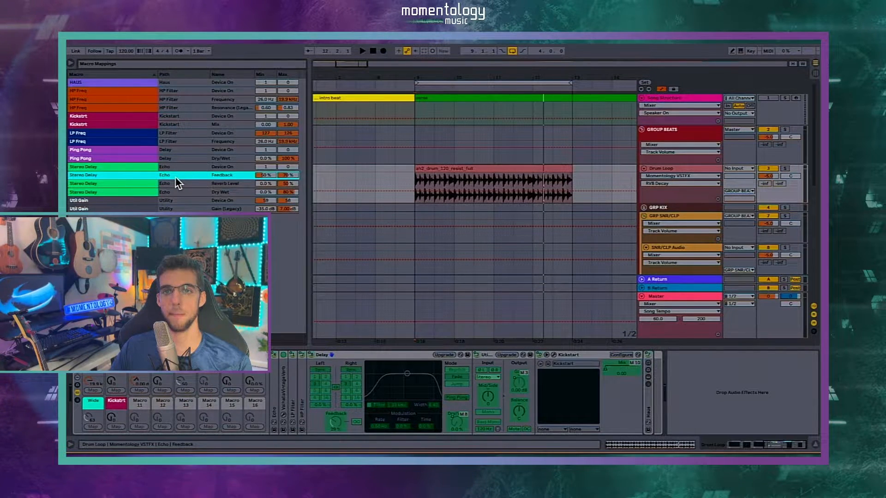
key(Delete)
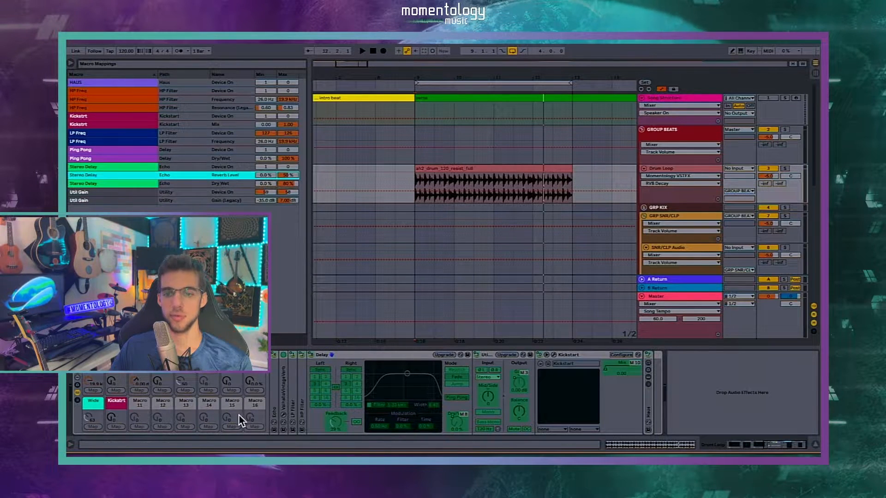
- Unfold the Echo device, check its remaining macro mappings, and turn the Stereo Delay macro up to 127
double_click(271, 378)
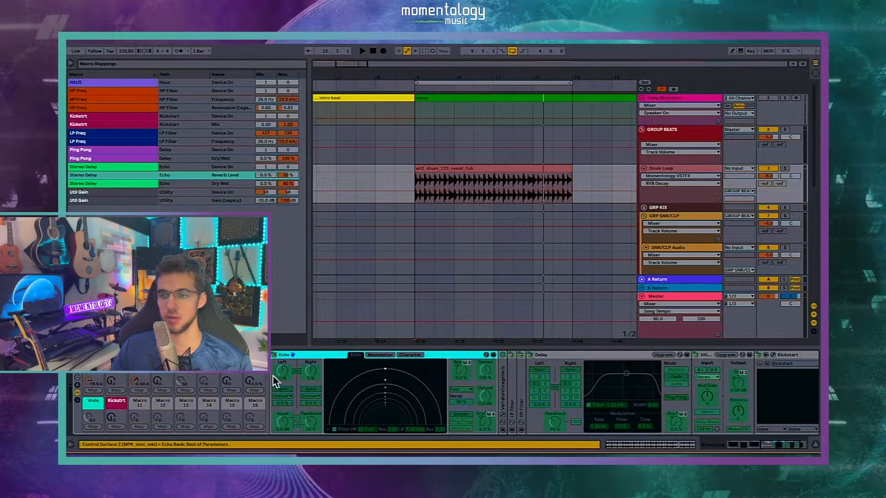
click(483, 420)
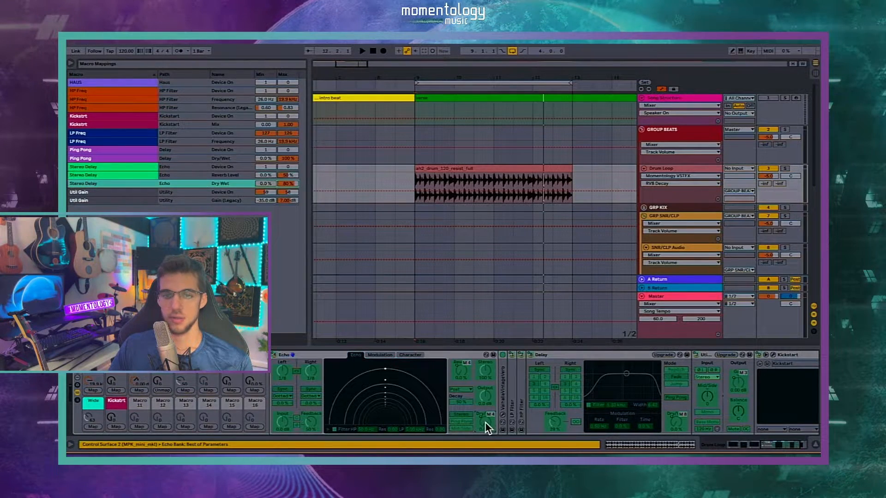
click(108, 176)
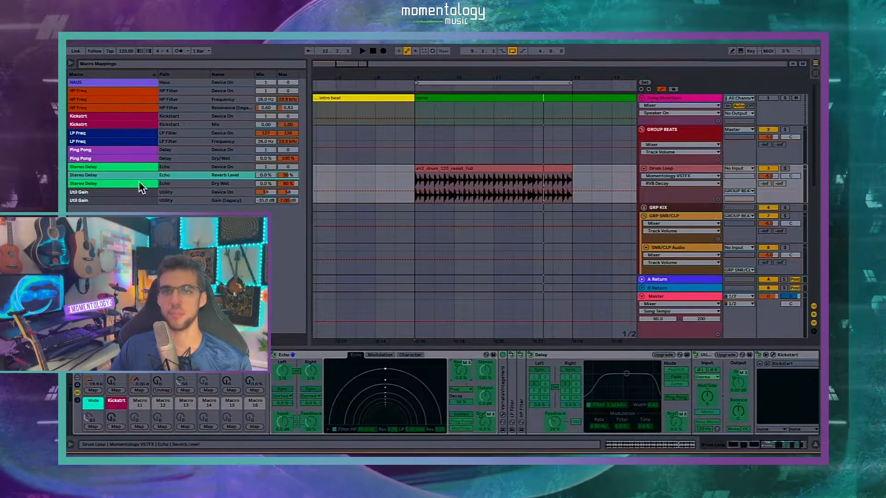
click(139, 167)
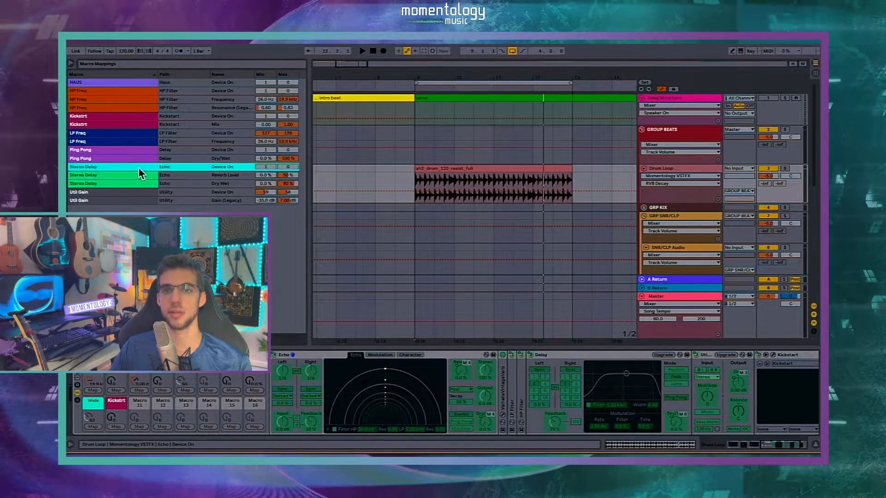
click(240, 355)
drag(162, 383, 162, 319)
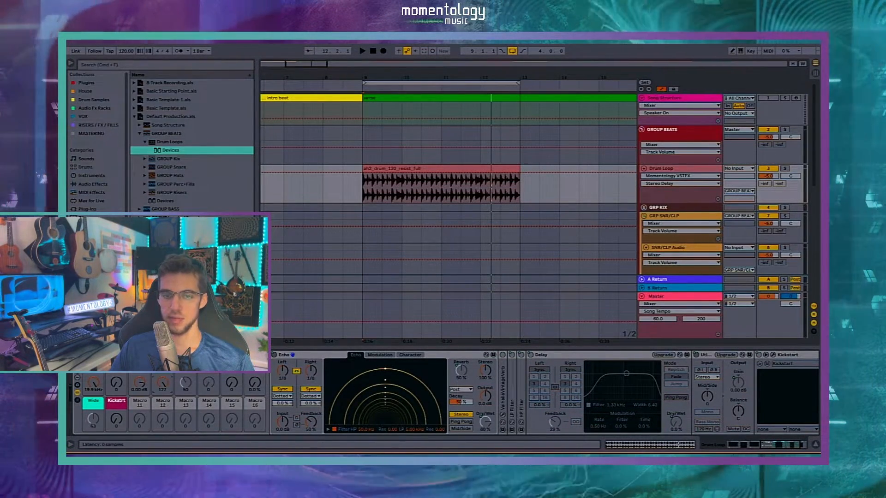
drag(162, 383, 163, 328)
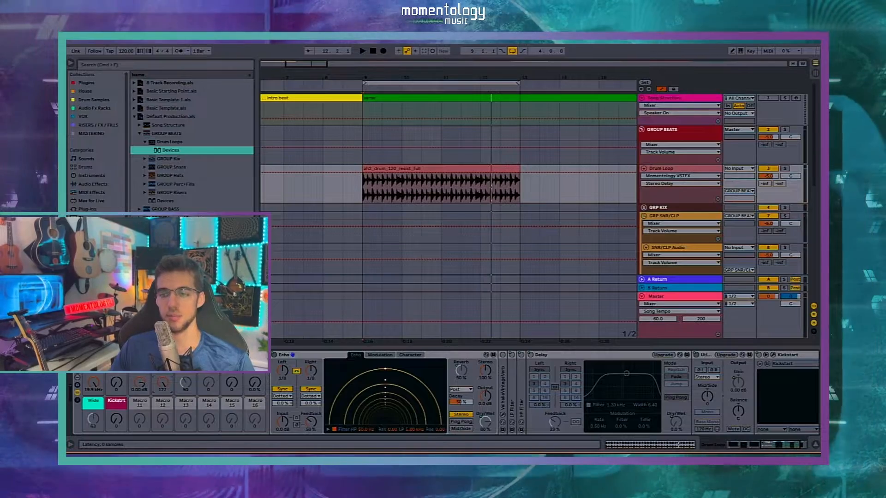
- Set the maximum of the Echo Dry Wet mapping to 100% and try the Stereo Delay macro at full
click(245, 354)
click(481, 424)
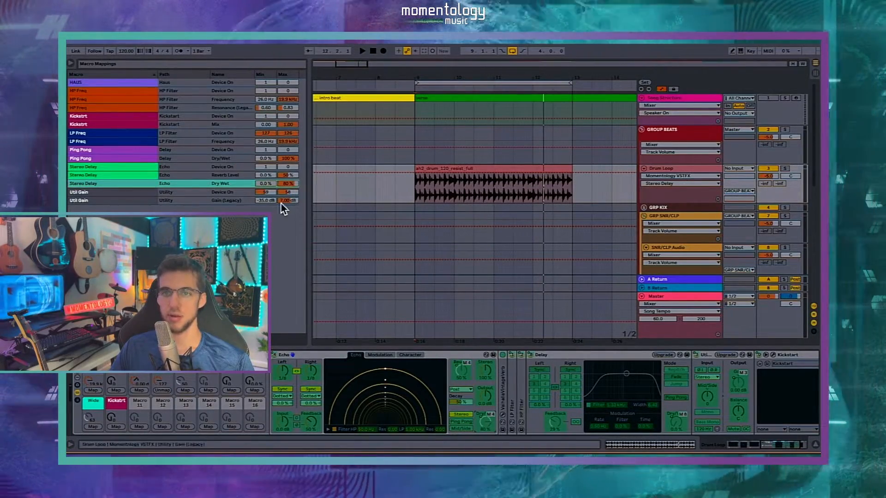
drag(290, 183, 289, 161)
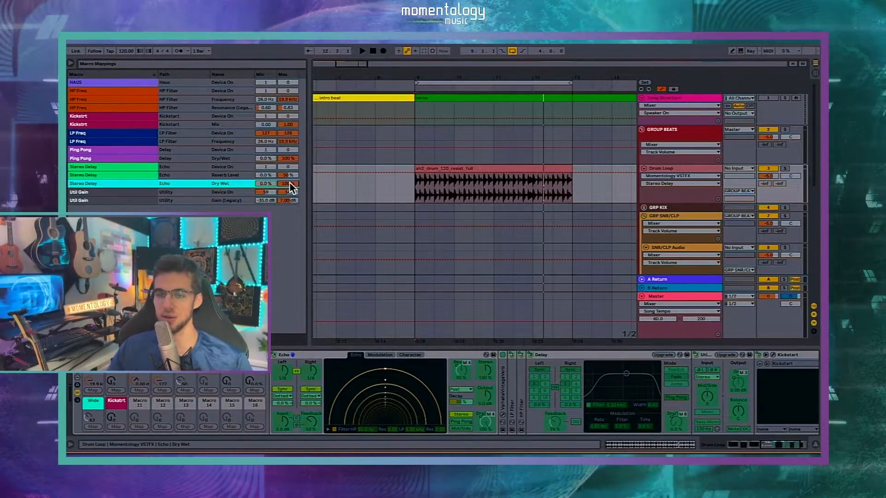
click(245, 355)
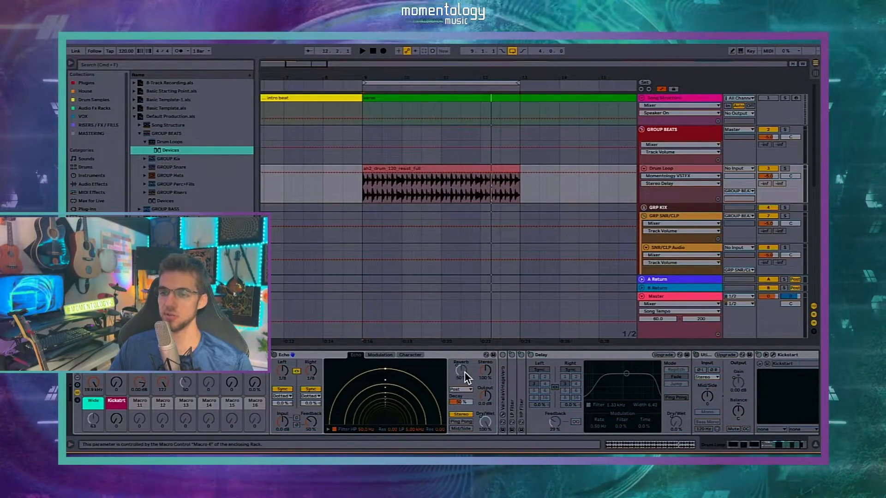
drag(162, 383, 162, 388)
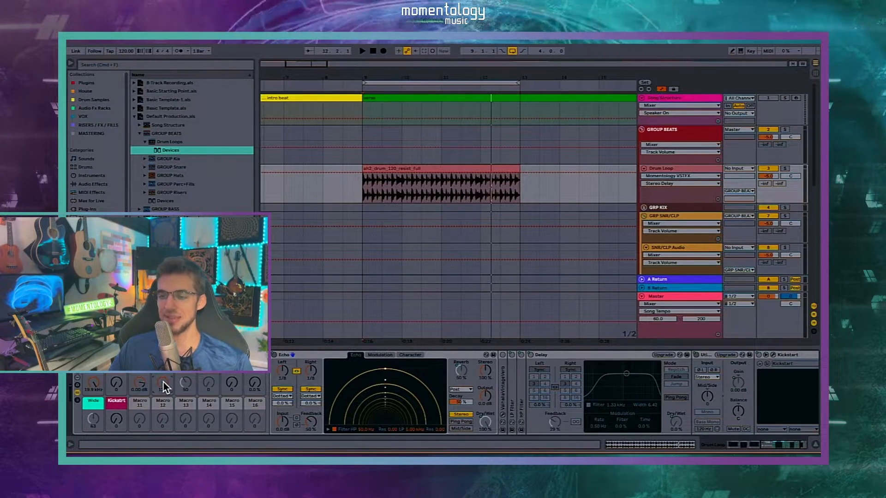
drag(163, 382, 164, 376)
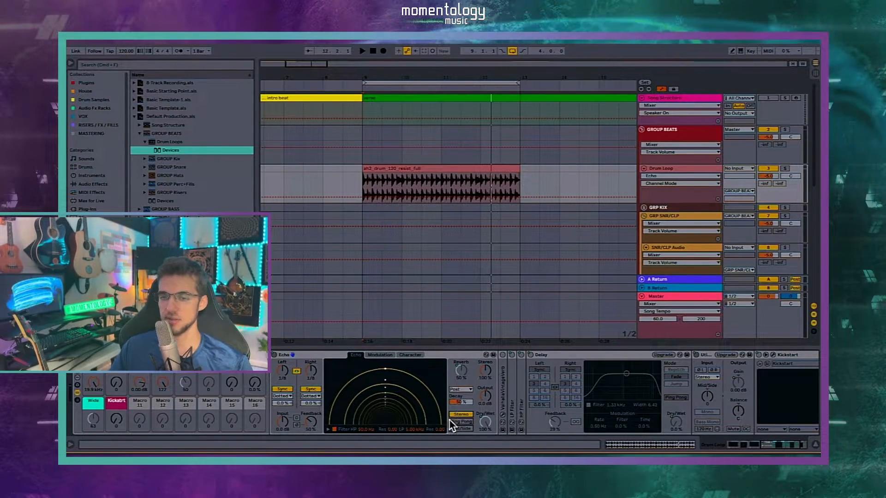
- Set the Echo's Feedback to 70% and lower the Stereo Delay macro to 67 while auditioning the loop
click(311, 423)
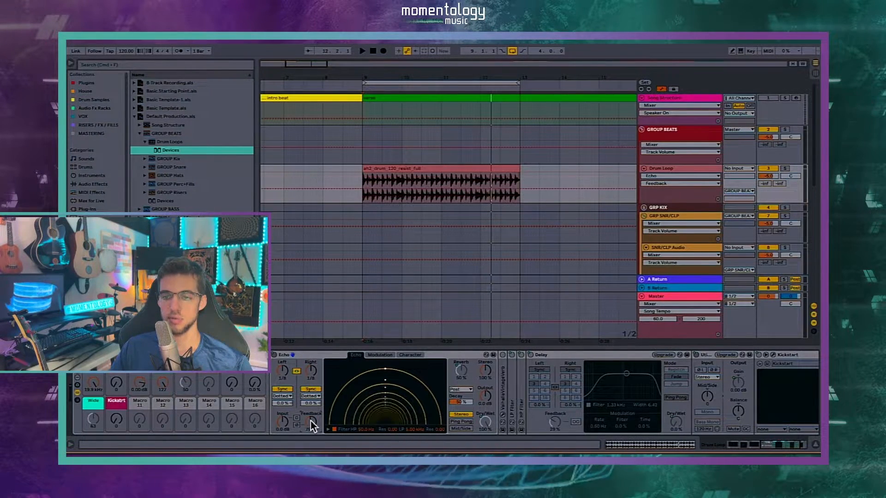
drag(310, 422, 311, 407)
double_click(296, 355)
key(space)
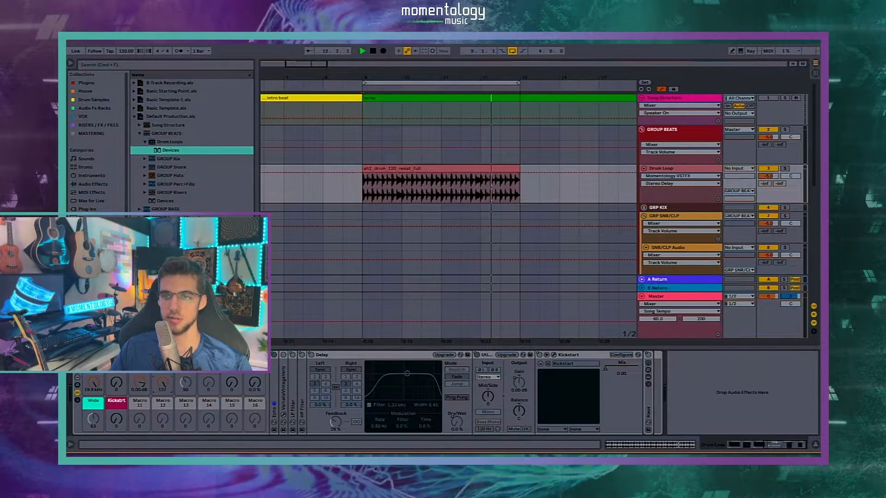
double_click(272, 367)
key(space)
drag(164, 383, 163, 413)
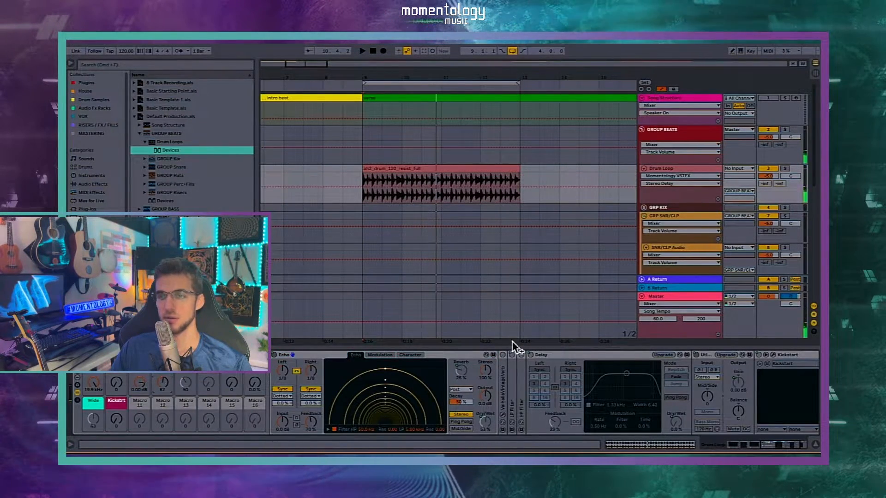
- Map the Echo's Feedback to the fifth macro as a green ECHO FDBK, and rename the Stereo Delay macro to ECHO DLY
click(226, 355)
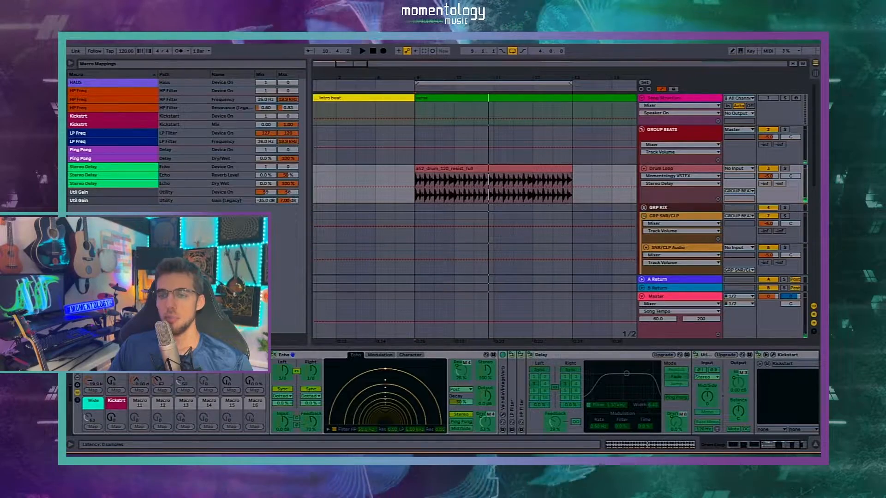
click(311, 422)
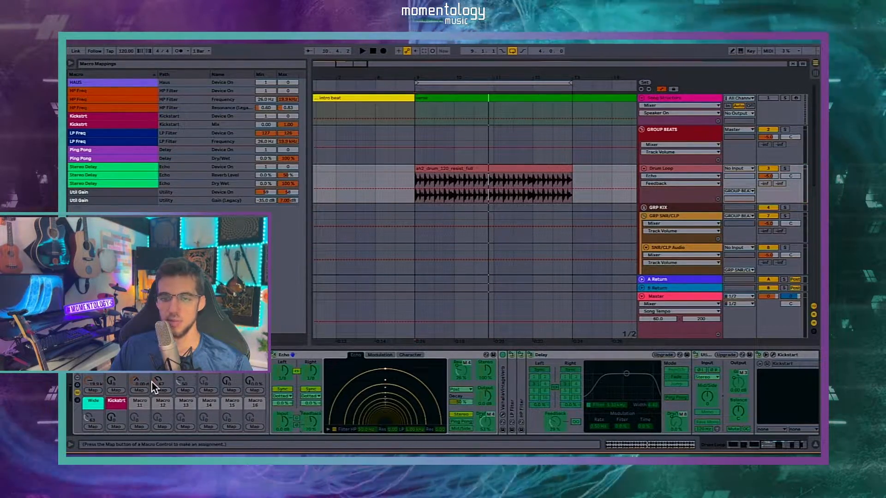
click(185, 390)
click(201, 373)
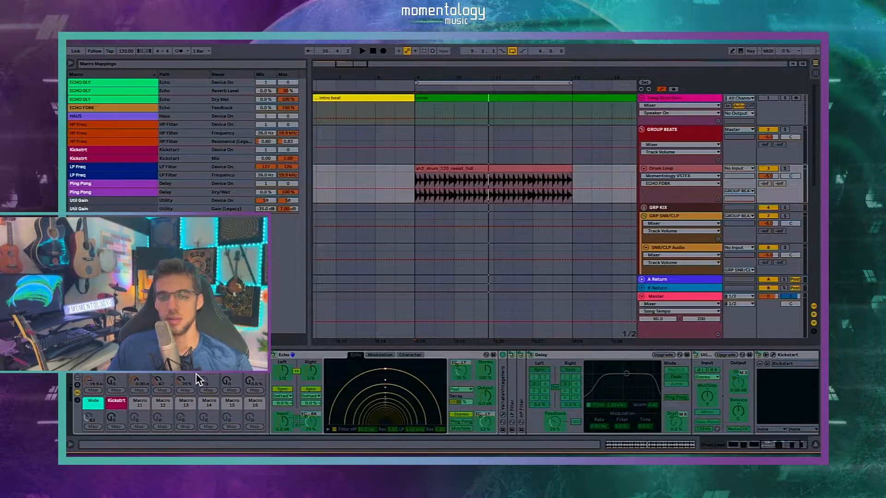
right_click(187, 375)
click(229, 339)
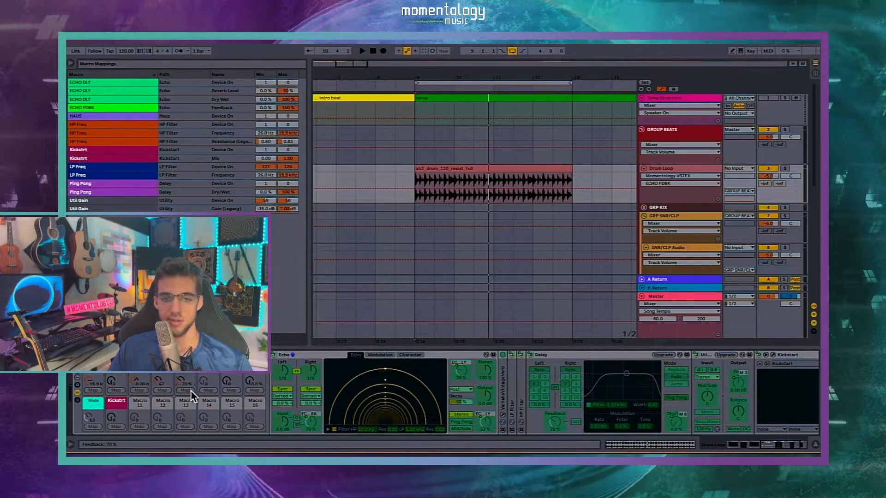
- Leave macro mapping, turn the ECHO FDBK macro up to 150%, and audition the drum loop's echo from bar 9 and from before the clip
click(213, 356)
drag(187, 382, 185, 329)
key(space)
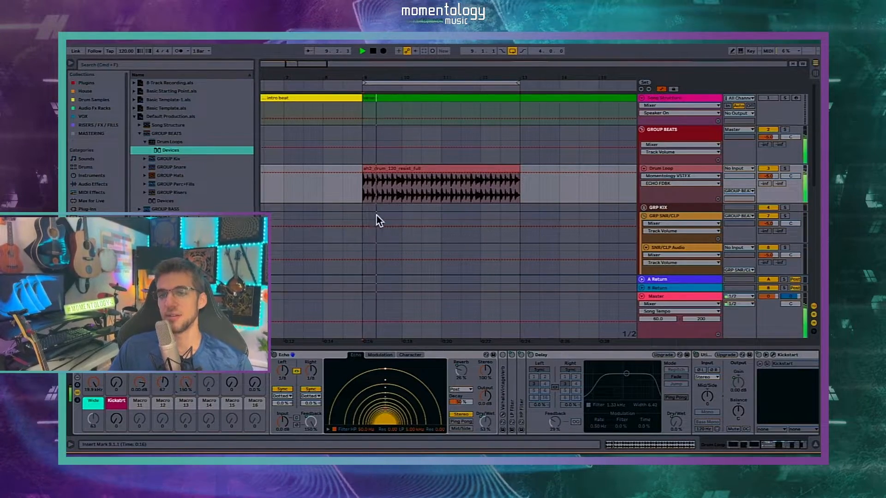
click(337, 190)
key(space)
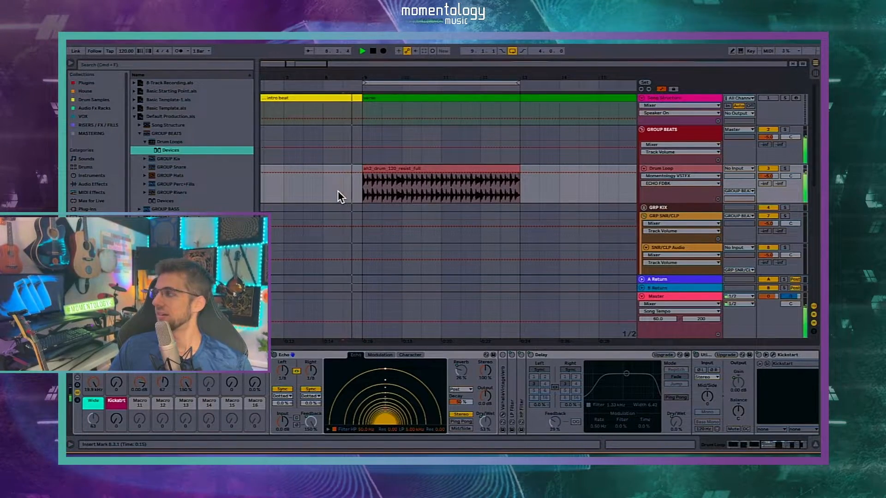
click(304, 190)
key(space)
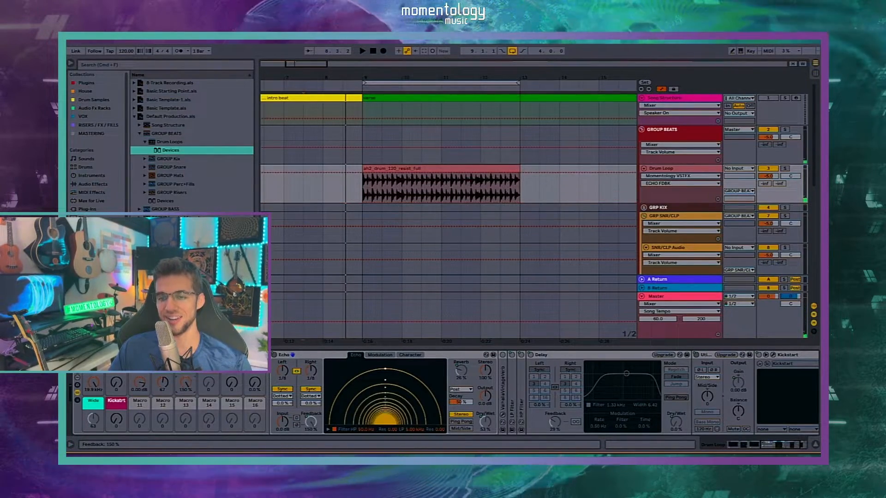
- Check the Echo Feedback mapping of the ECHO FDBK macro, and sweep the macro up and back to 0%
click(247, 354)
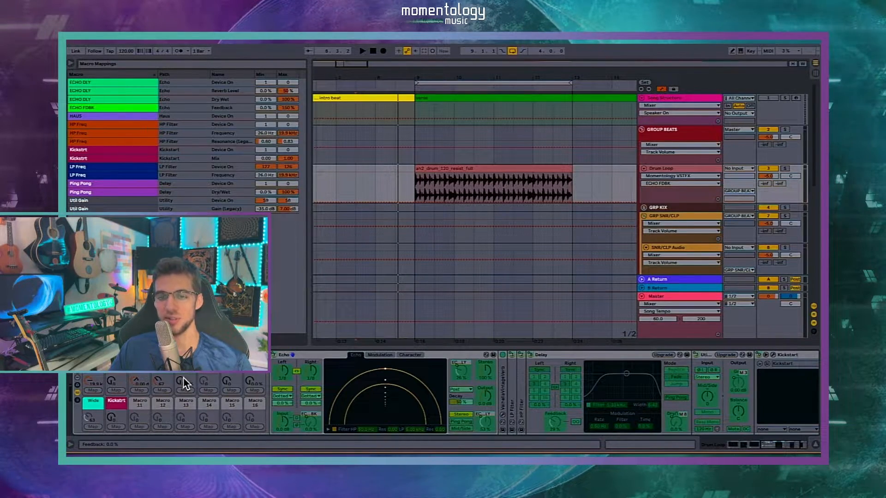
click(313, 422)
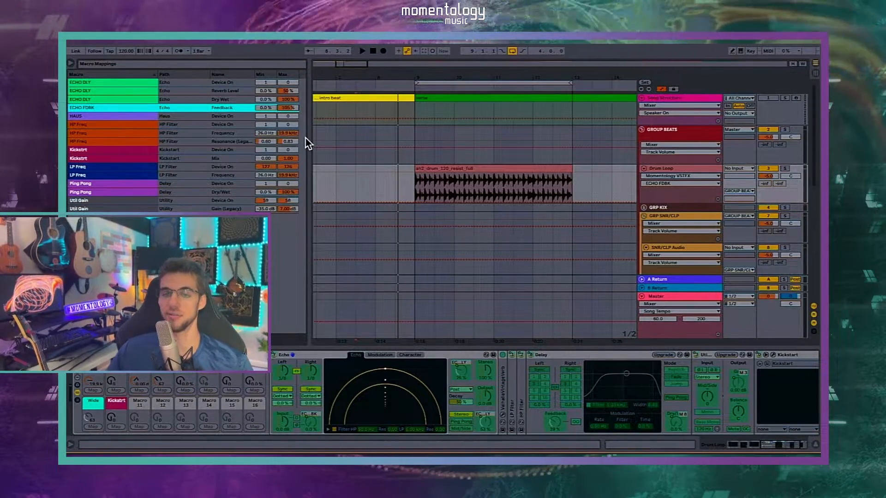
click(247, 355)
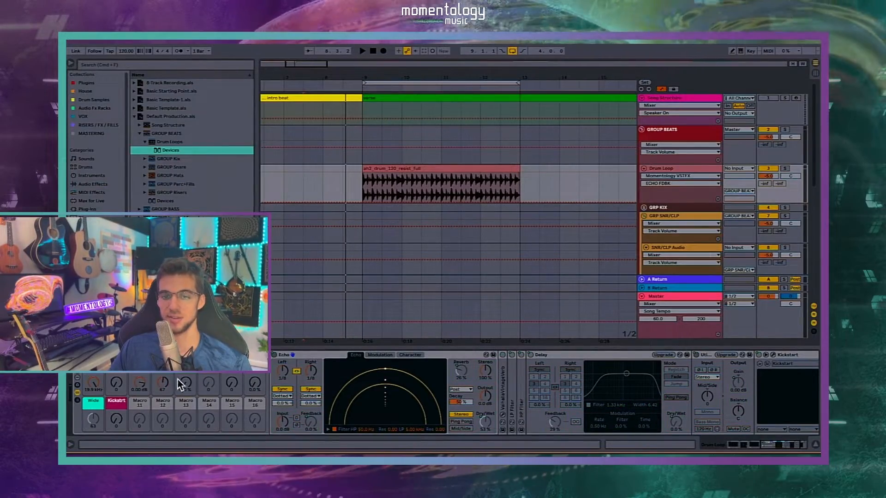
drag(179, 380, 179, 330)
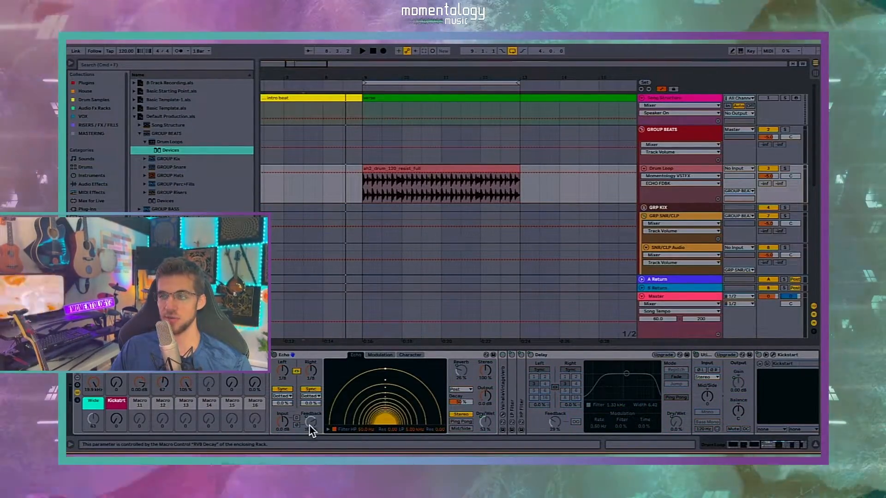
drag(183, 383, 183, 434)
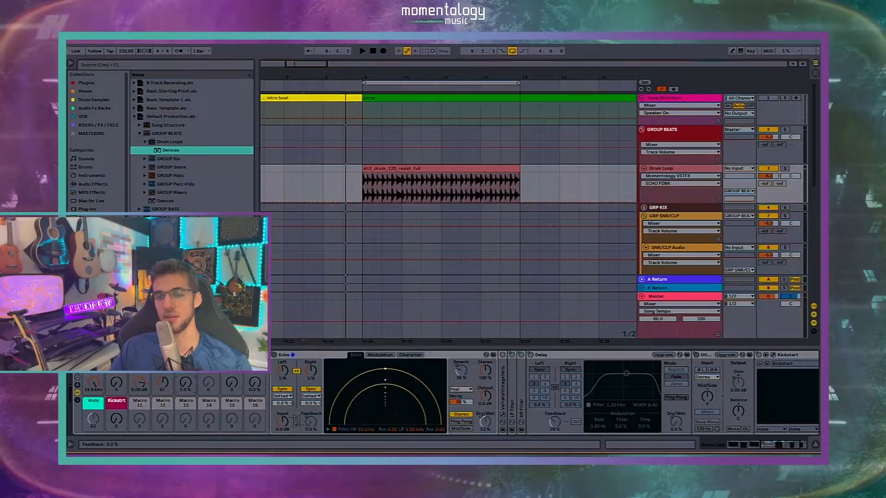
- Audition the drum loop from bar 9 with ECHO FDBK at 0%, and raise the macro to 55%
key(space)
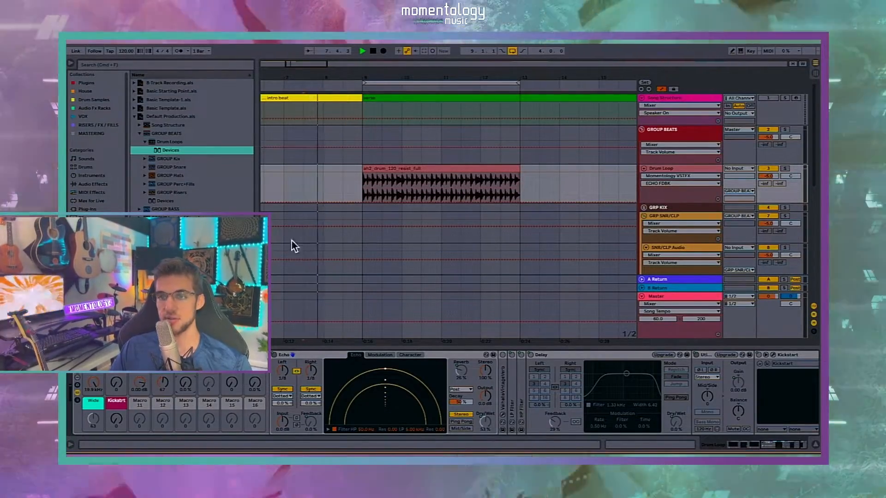
key(space)
click(362, 184)
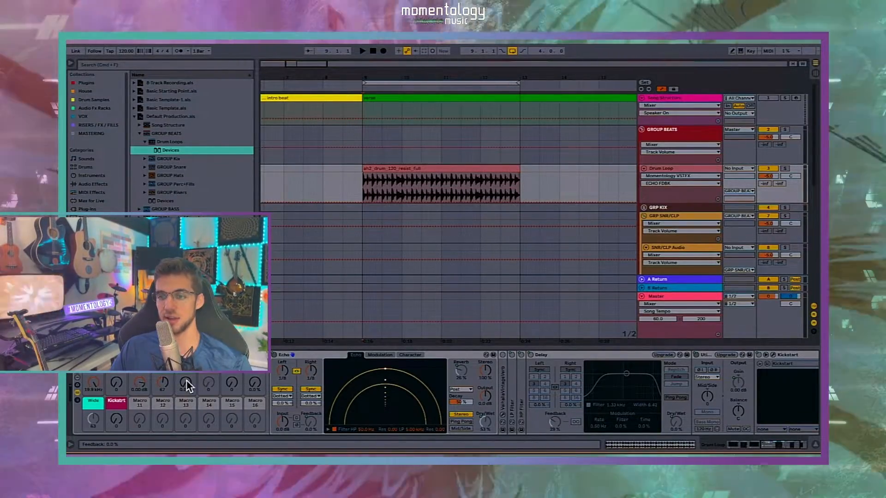
key(space)
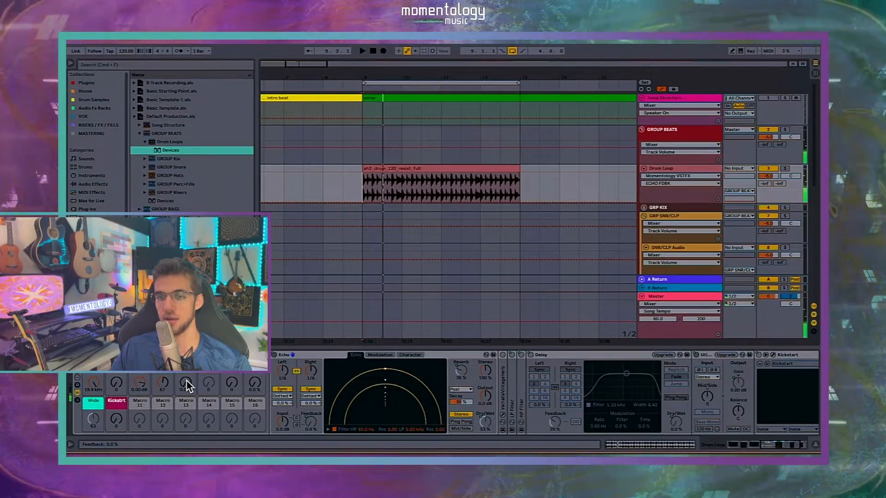
key(space)
key(space)
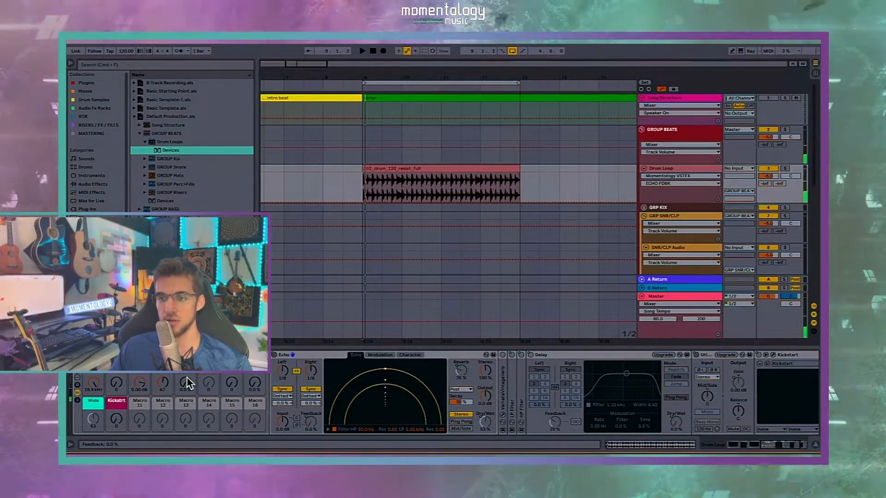
key(space)
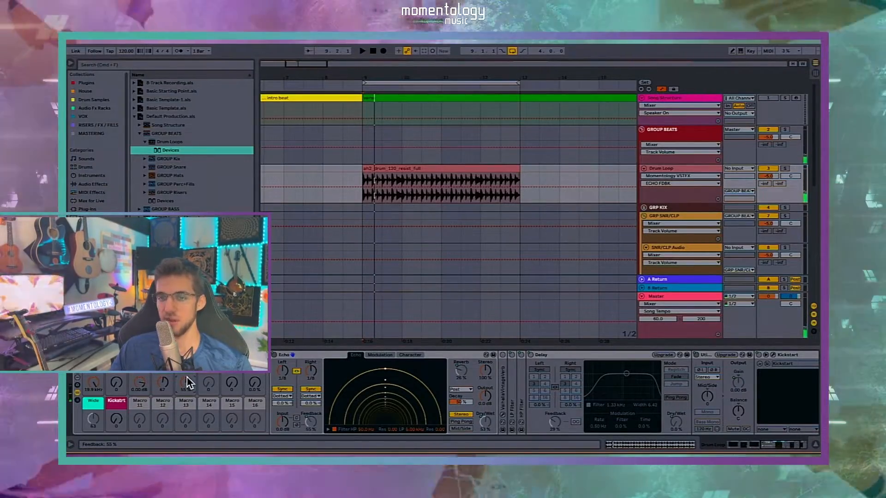
- Turn the ECHO DLY macro up to 127, reset ECHO FDBK to 0%, and play the loop
drag(166, 378, 166, 350)
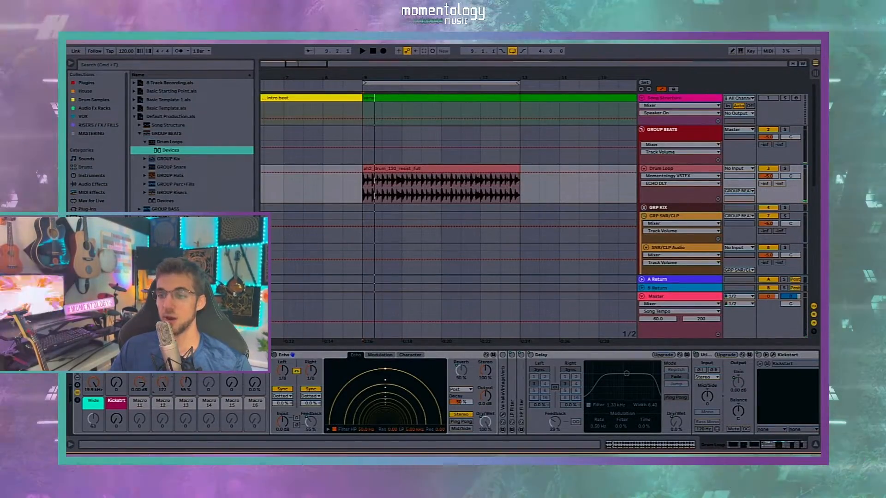
double_click(187, 380)
key(space)
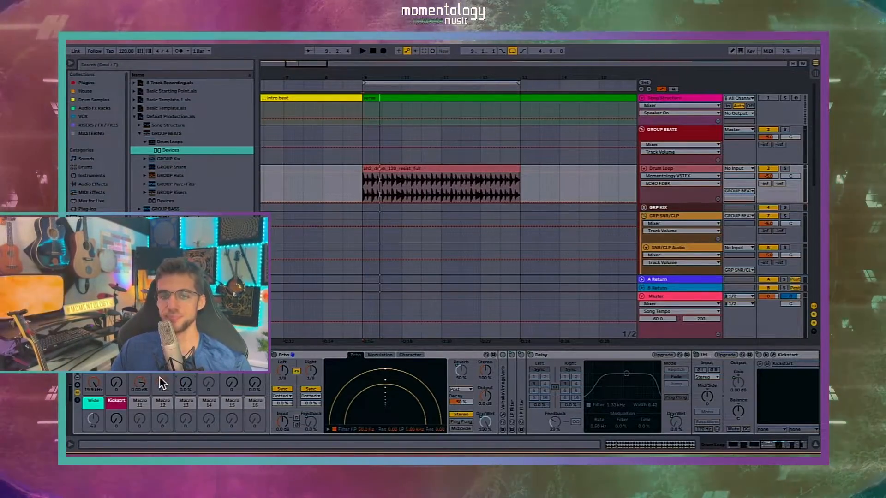
- Lower the ECHO DLY macro to 49 and raise ECHO FDBK in stages to 105% while auditioning the loop
drag(162, 383, 161, 431)
key(space)
key(space)
drag(161, 382, 183, 376)
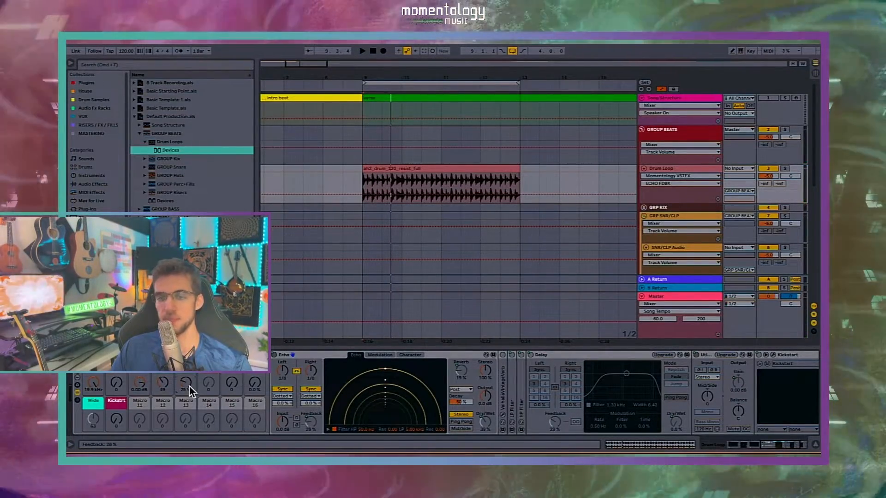
right_click(187, 381)
click(184, 381)
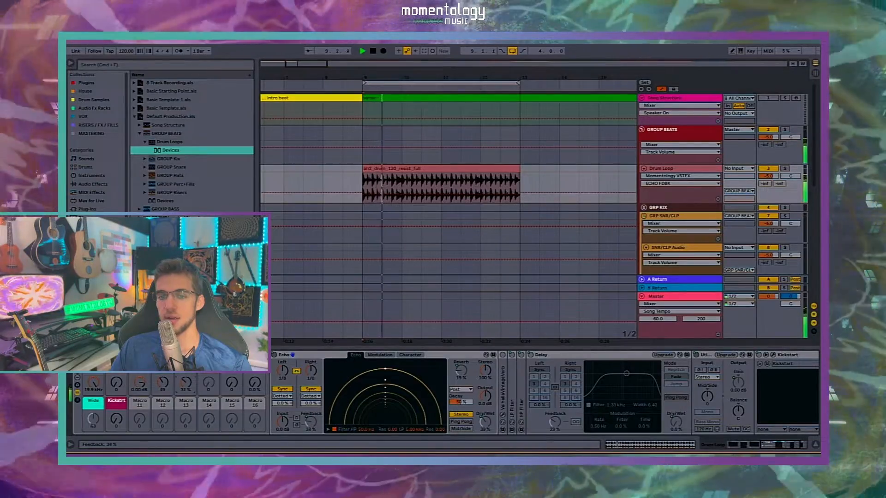
drag(187, 383, 187, 339)
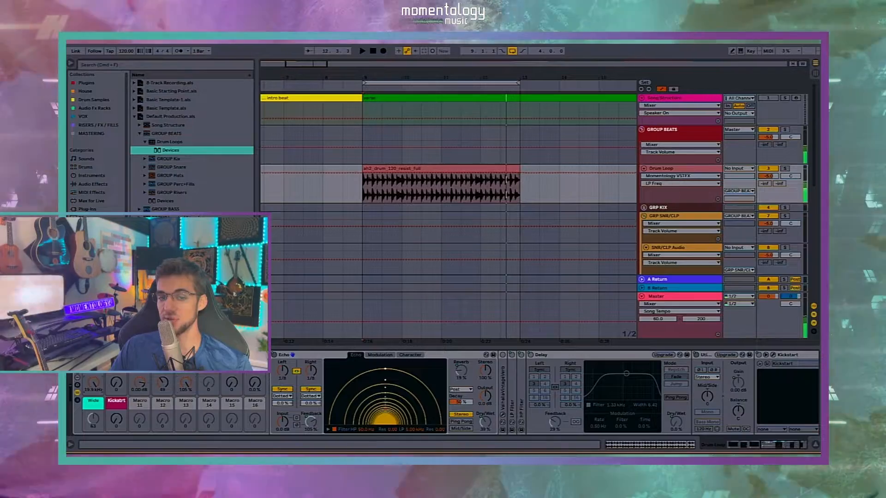
- Try the low-pass and high-pass filter macros, and set ECHO DLY to 26 and ECHO FDBK to 105%
drag(93, 382, 93, 351)
click(119, 381)
drag(118, 380, 93, 375)
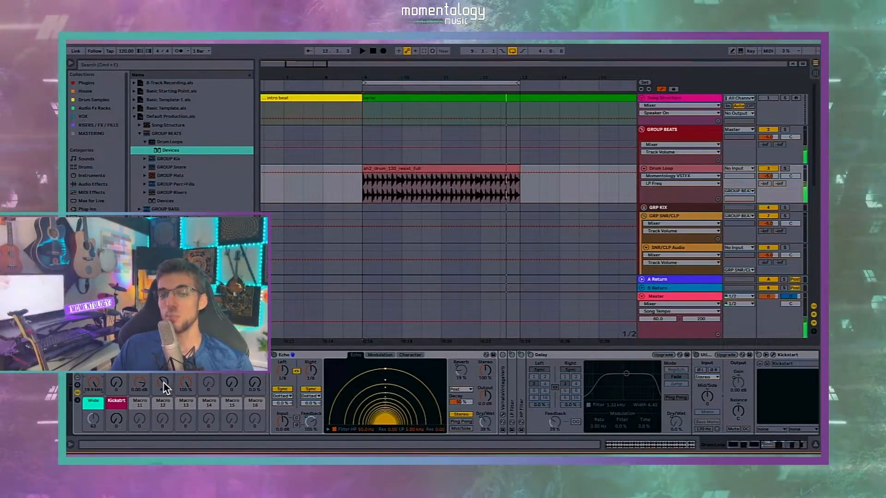
drag(162, 382, 185, 384)
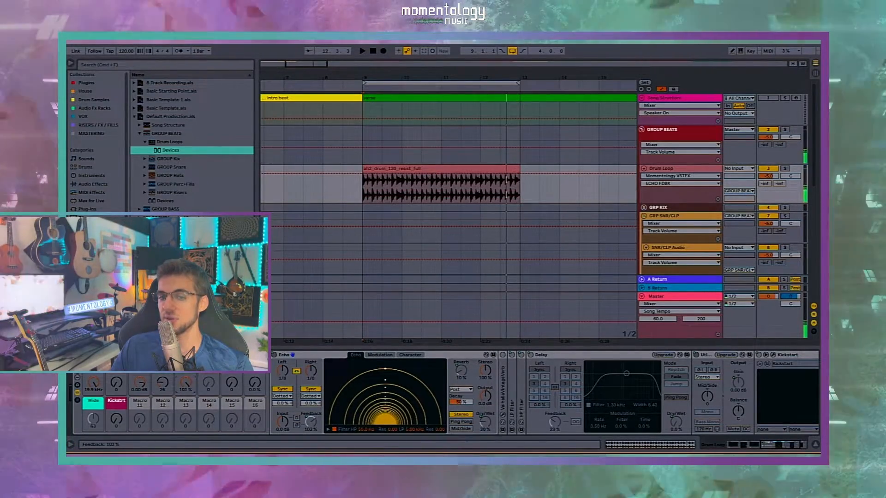
key(Down)
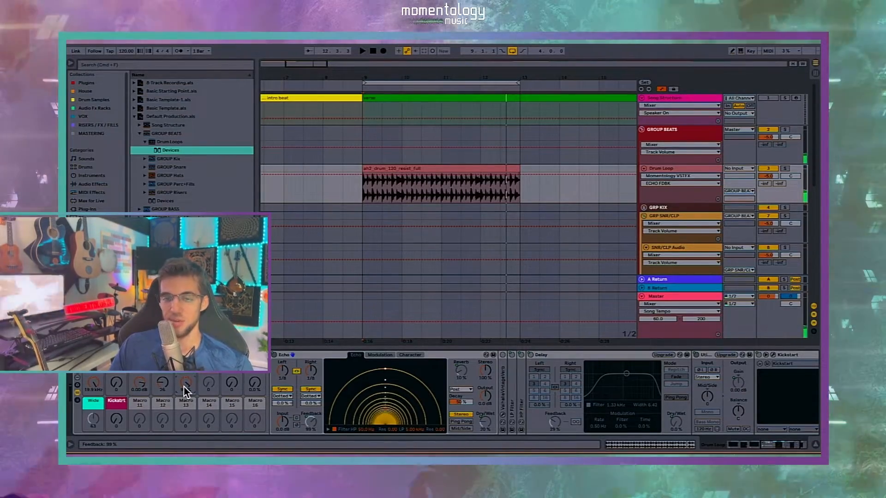
drag(186, 391, 186, 388)
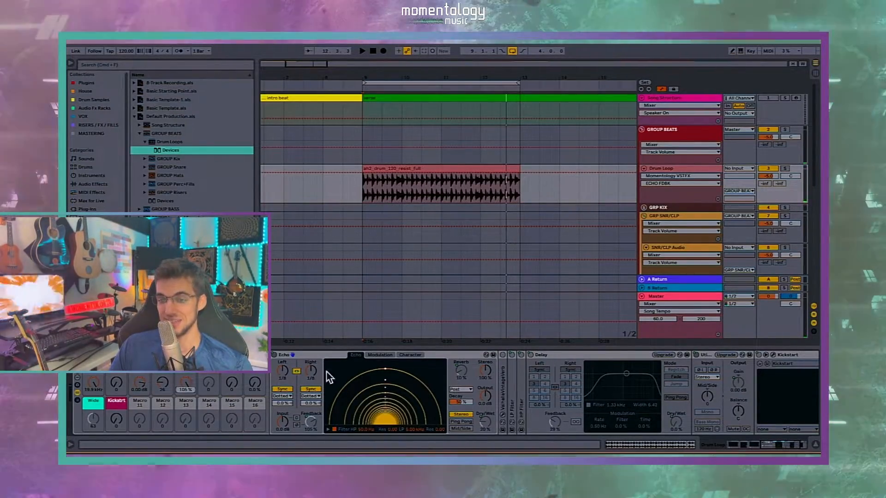
- Lower the ECHO FDBK macro and turn ECHO DLY down to 0 while auditioning the loop
drag(187, 386, 187, 415)
drag(163, 388, 170, 389)
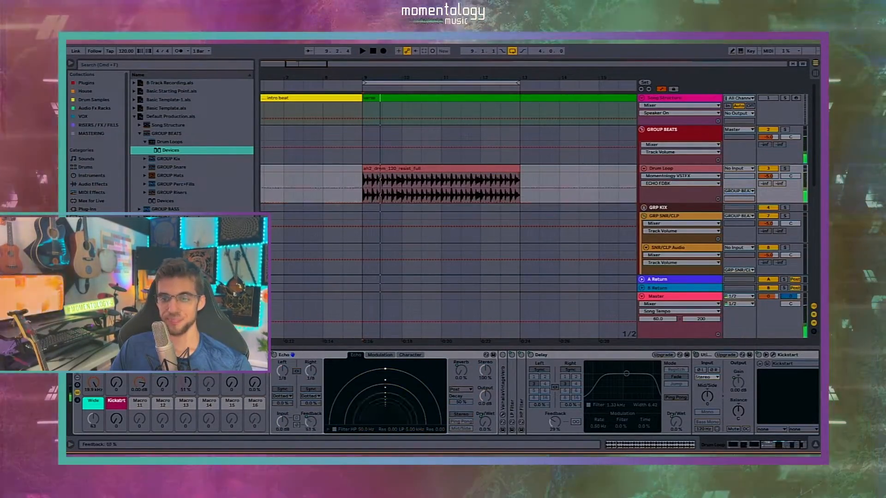
drag(173, 385, 162, 401)
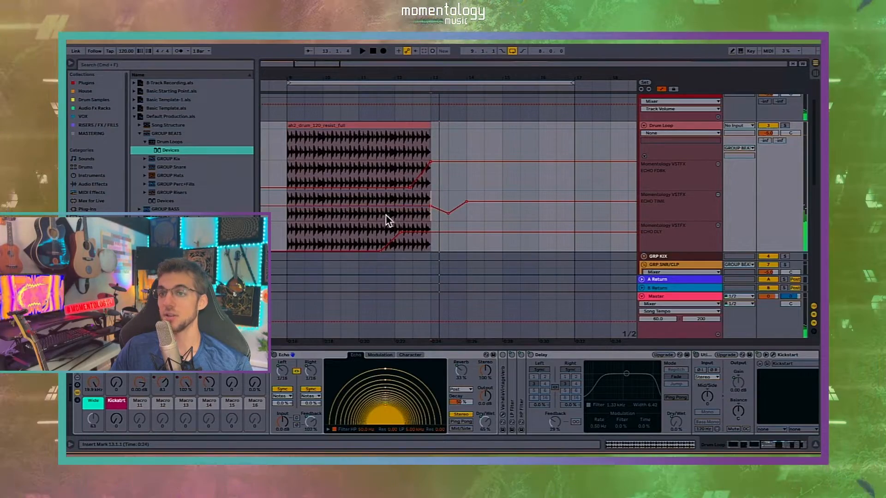
- Play the Drum Loop's echo automation from 11.3.1, and delete the ECHO FDBK, ECHO TIME and ECHO DLY automation between 11.3.1 and 16.3.1
click(379, 216)
key(space)
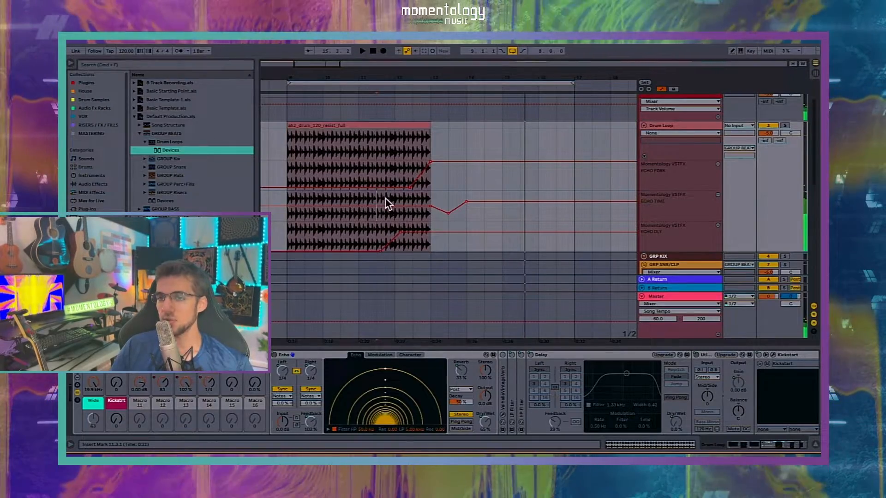
drag(379, 181, 563, 236)
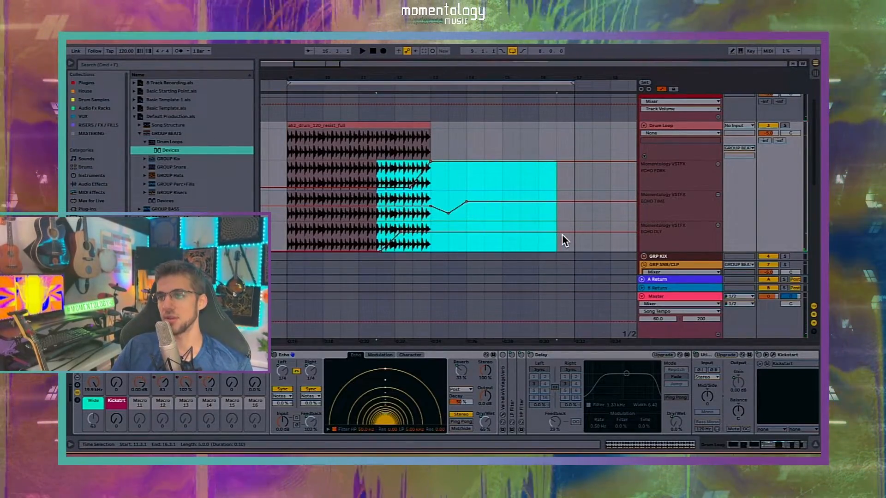
key(Delete)
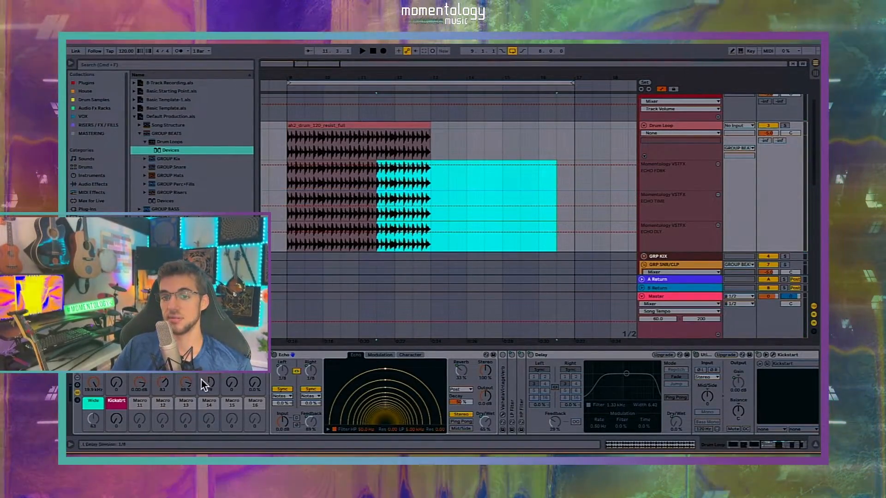
- Reset the ECHO DLY and ECHO FDBK macros to zero and select the ECHO TIME macro
double_click(165, 381)
double_click(189, 382)
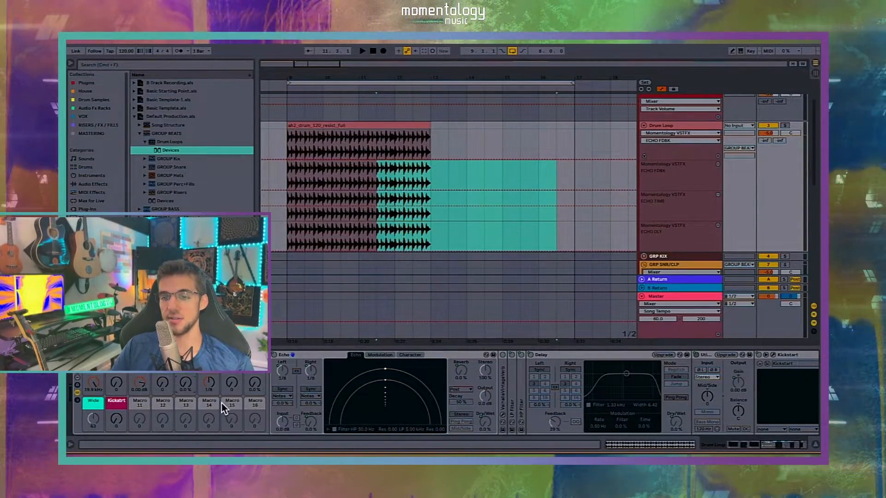
click(209, 381)
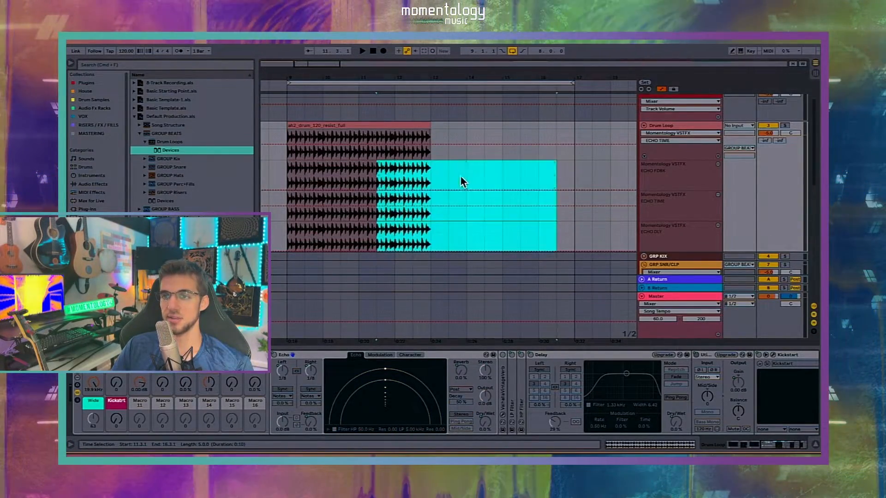
- Remove the ECHO FDBK and ECHO TIME automation lanes from the Drum Loop track
key(a)
scroll(464, 173, left, 4)
click(534, 141)
key(a)
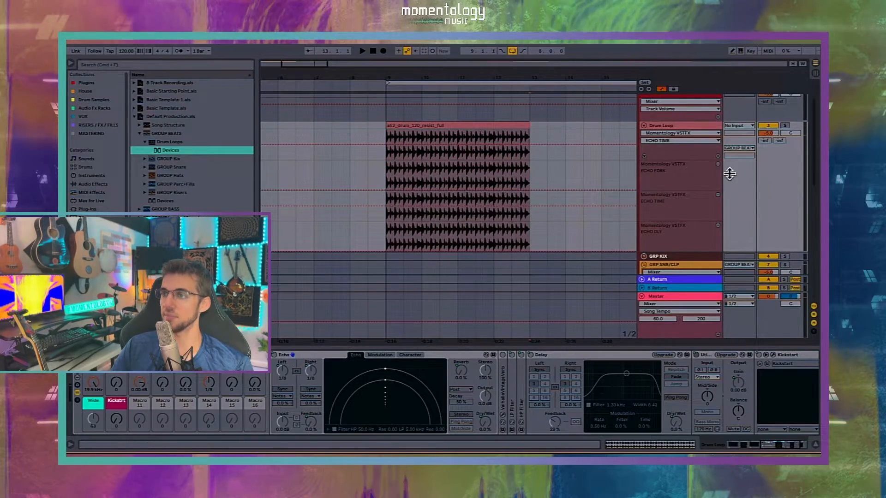
click(717, 164)
click(718, 165)
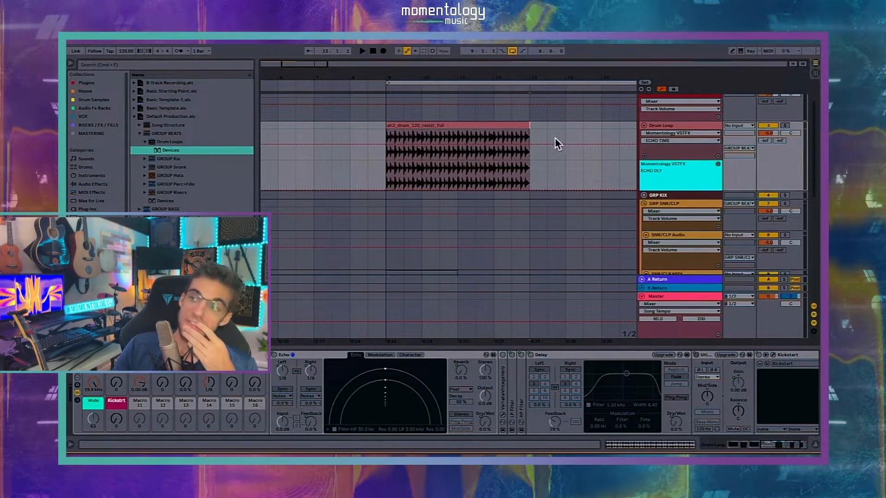
- Delete the drum loop clip, remove the Drum Loop track's remaining ECHO DLY automation lane, and hide the automation view
click(500, 123)
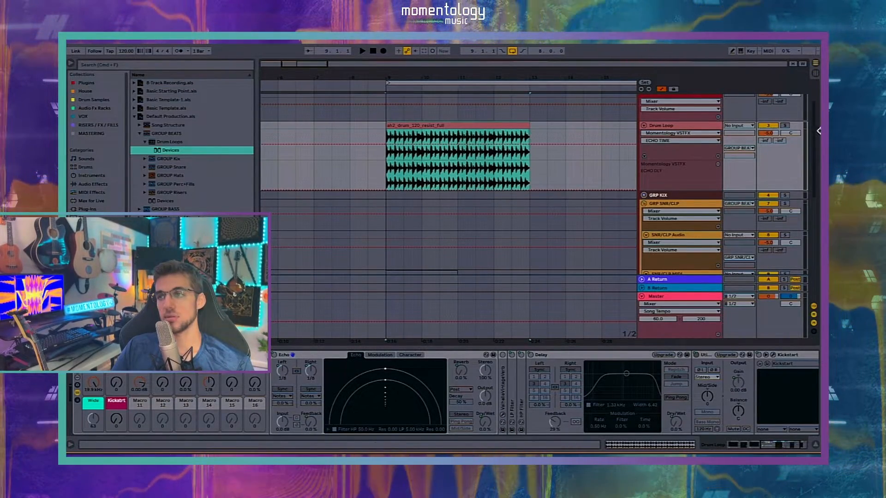
click(669, 177)
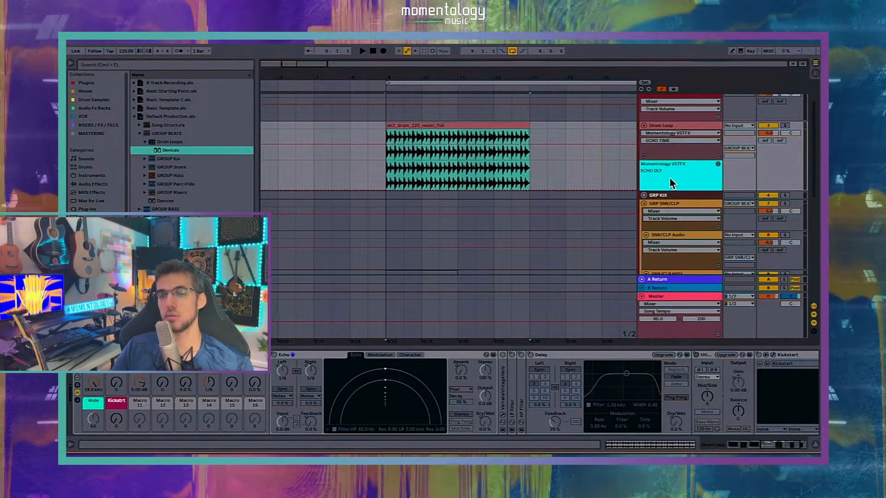
click(440, 126)
key(Delete)
click(673, 125)
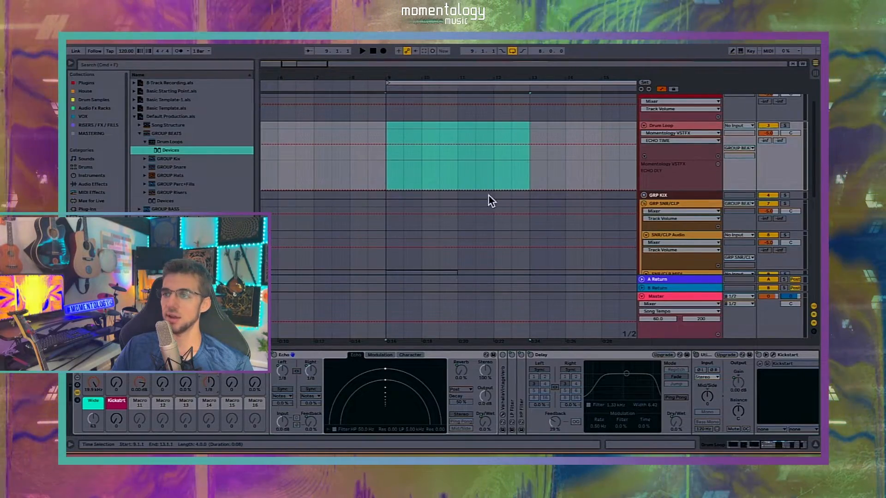
click(721, 164)
click(718, 163)
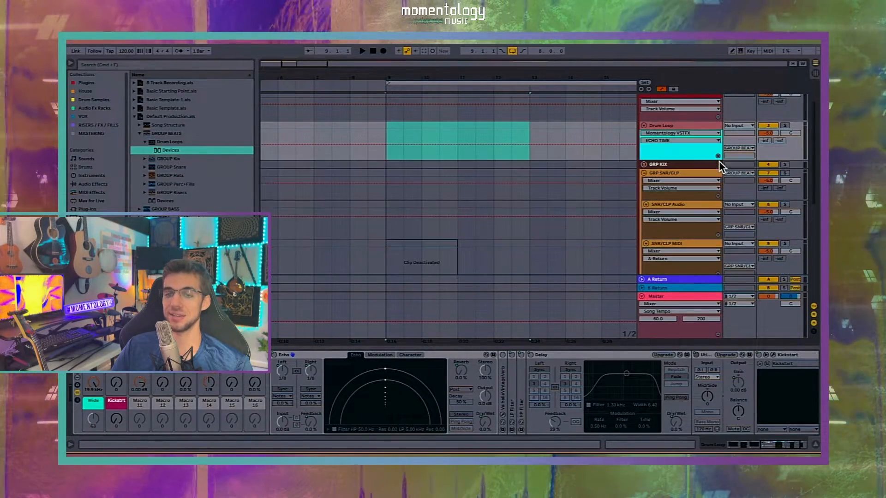
key(a)
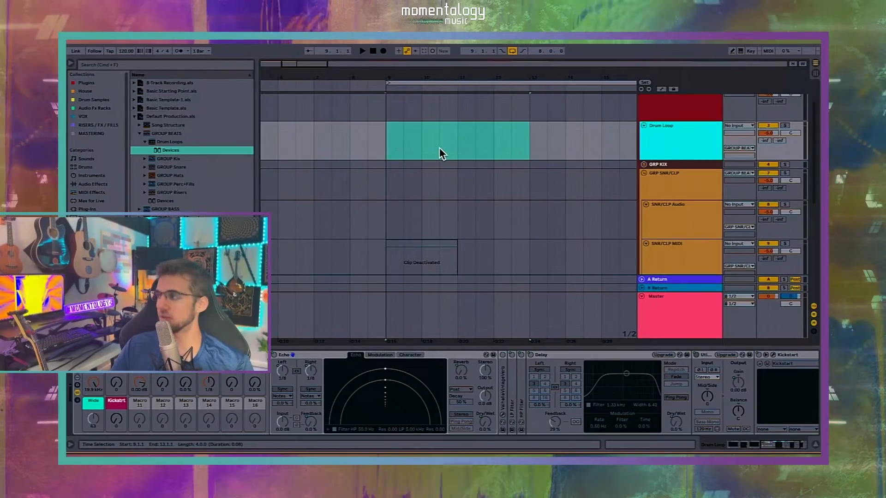